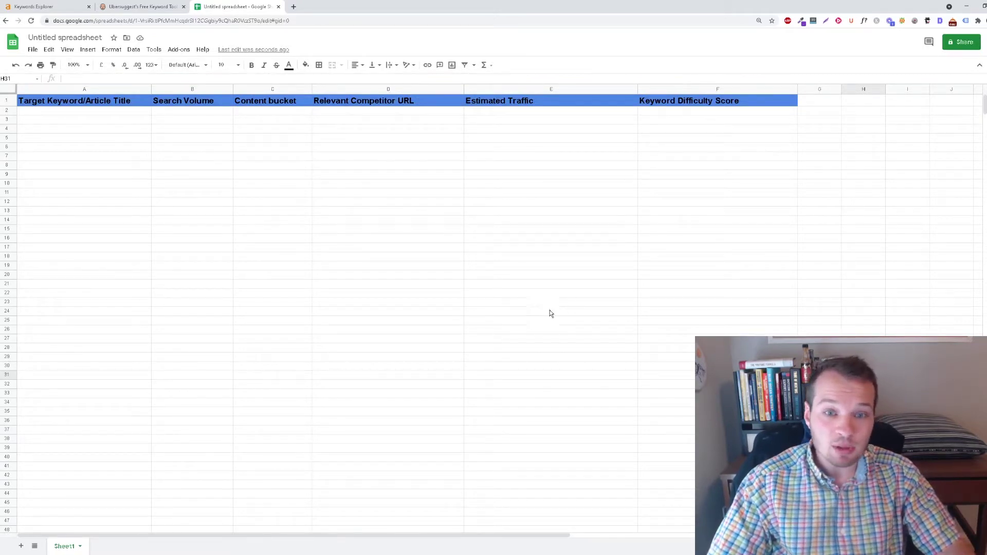
left_click(419, 254)
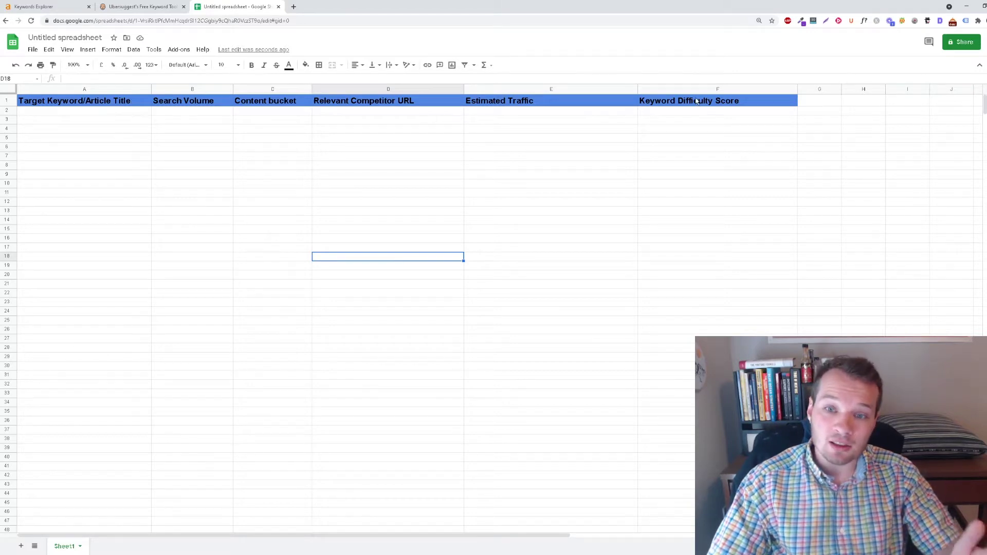
left_click_drag(692, 112, 116, 145)
left_click(358, 177)
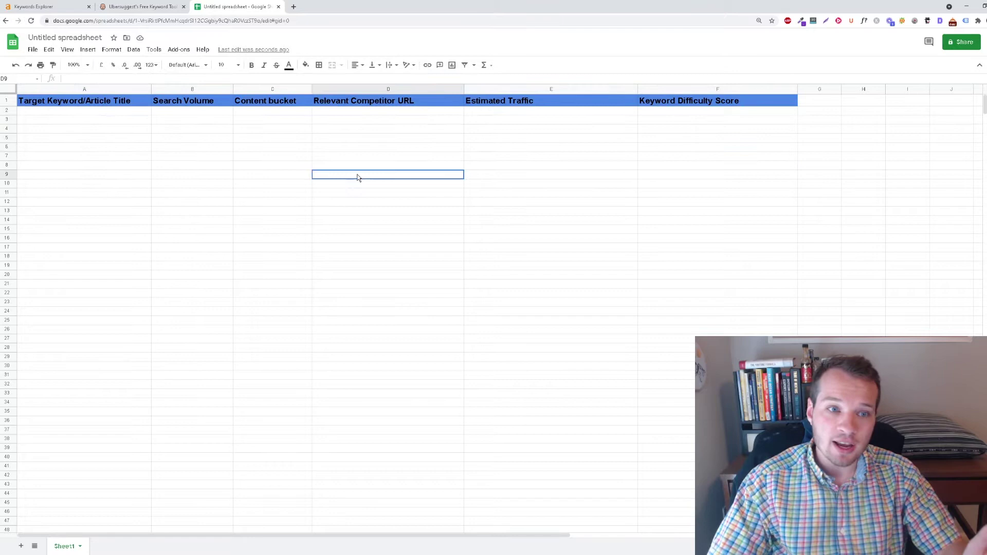
left_click(468, 123)
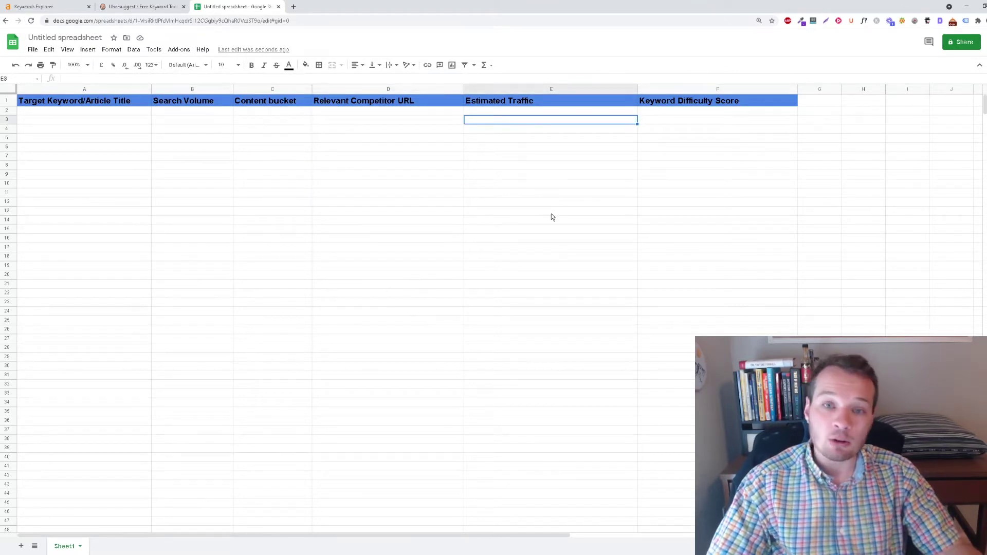
left_click(691, 112)
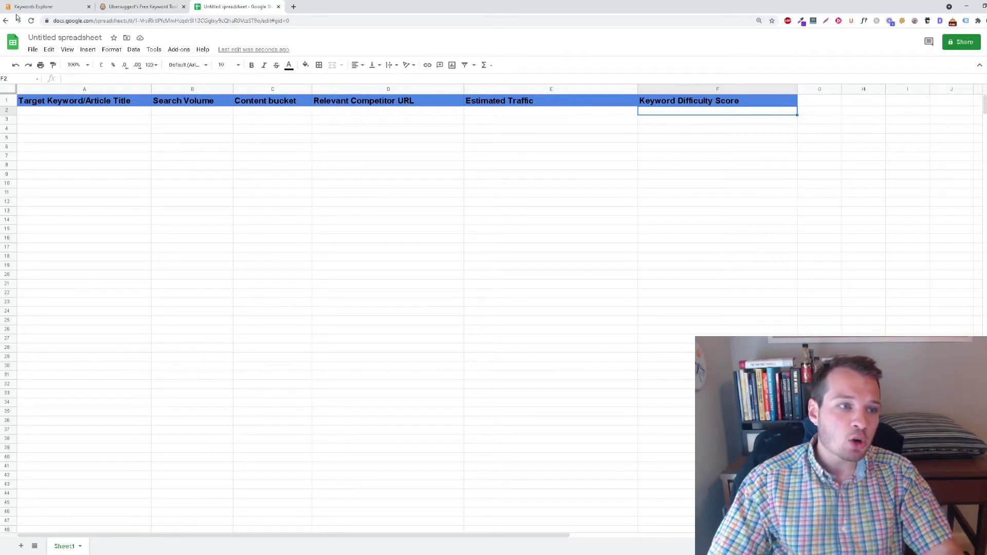
Switch to the Ahrefs and Ubersuggest pages and look over both keyword research tools
left_click(33, 7)
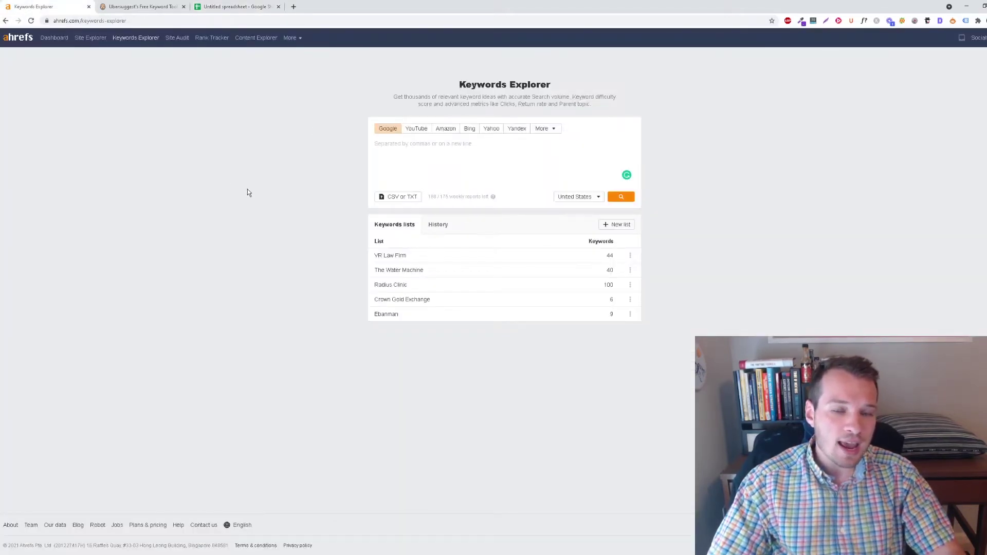
left_click(154, 6)
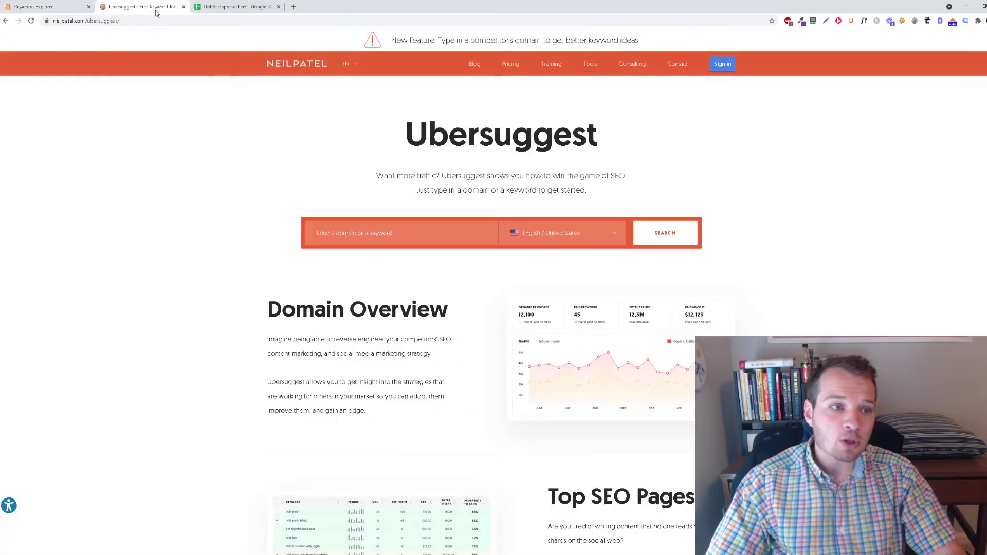
scroll(422, 119, "down", 1)
scroll(416, 129, "up", 1)
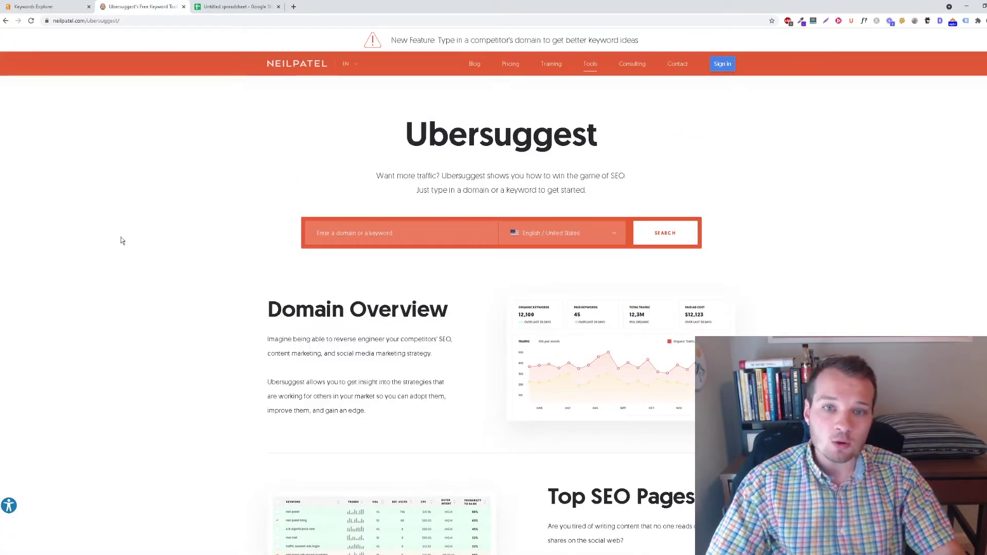
left_click(45, 13)
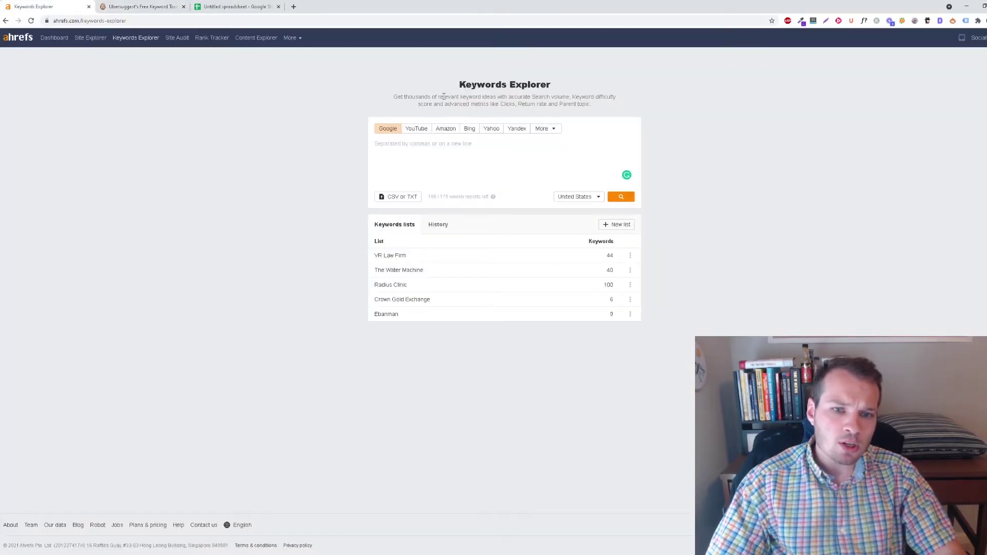
left_click_drag(457, 85, 559, 98)
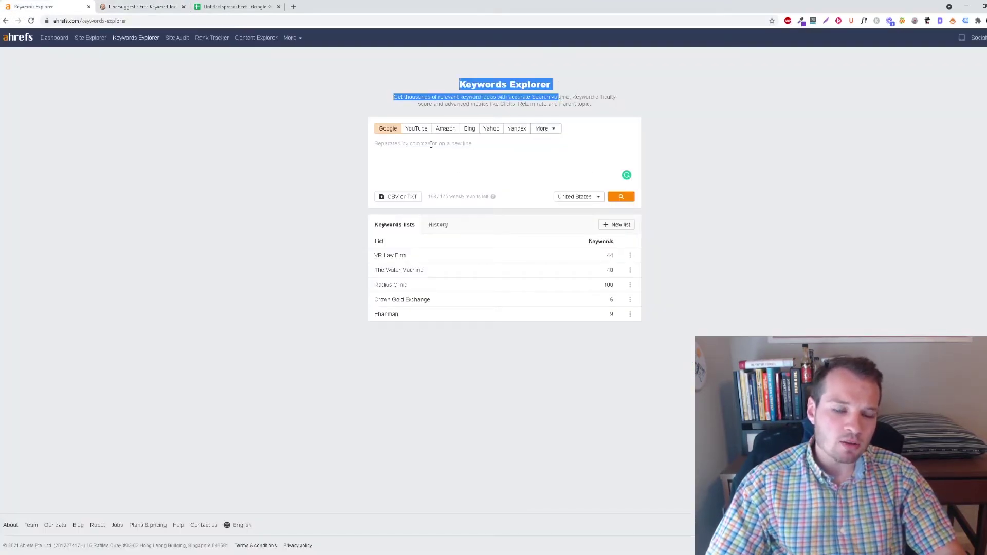
left_click(447, 153)
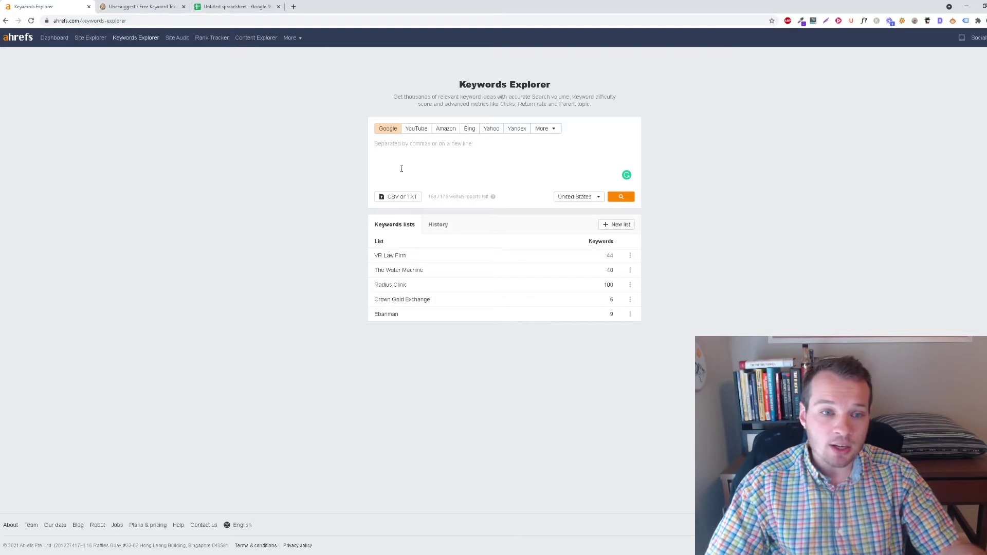
Analyze the competitor domain americanaddictioncenters.org/ in Ahrefs Site Explorer
left_click(91, 38)
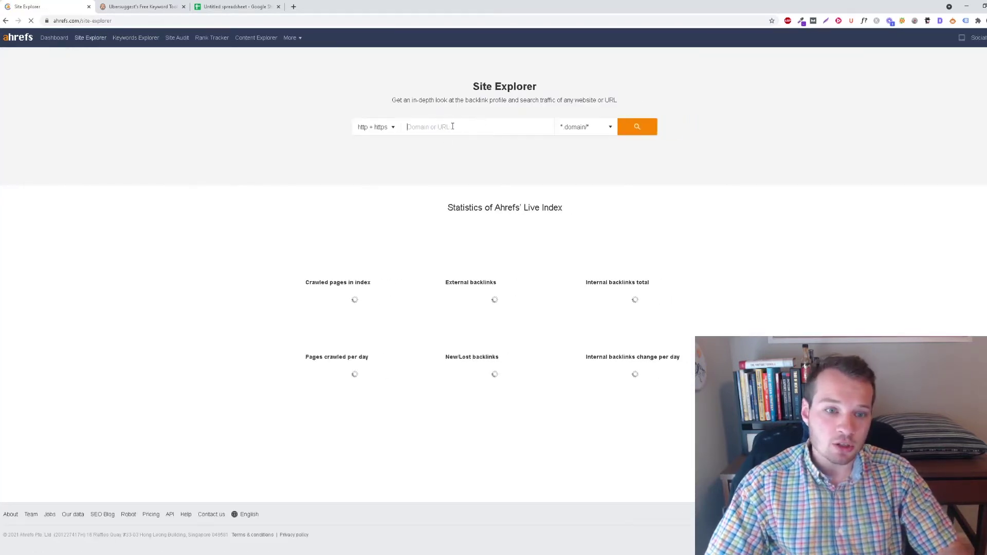
type("american")
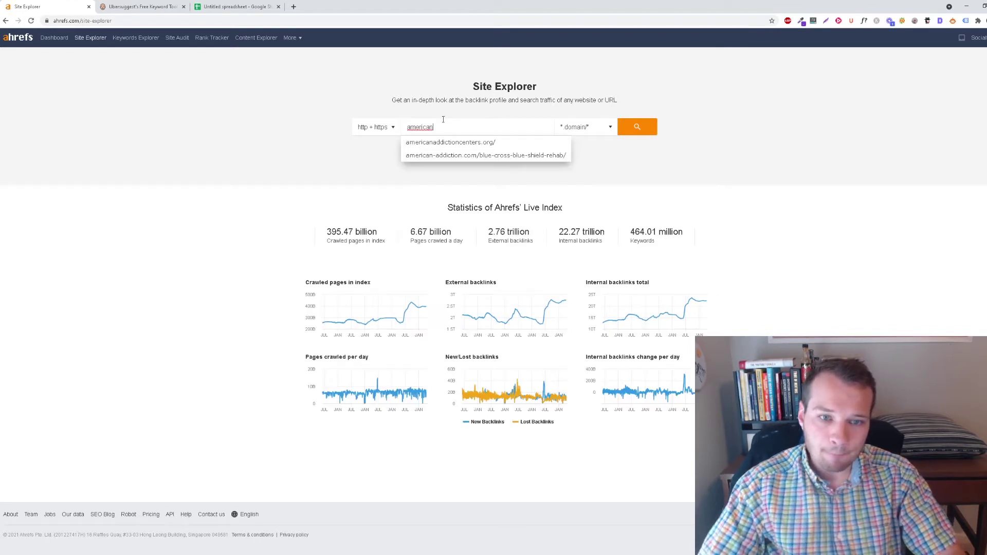
left_click(470, 143)
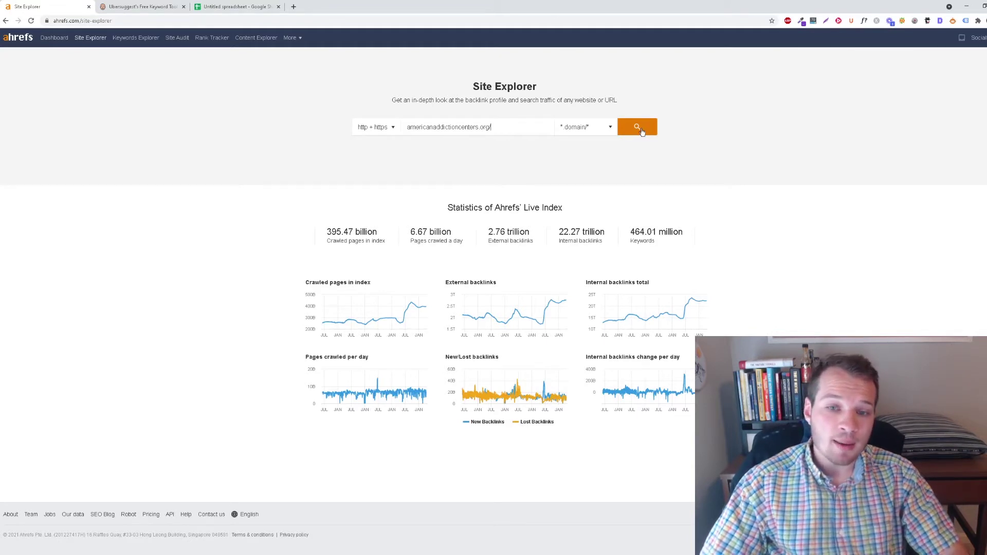
left_click(641, 132)
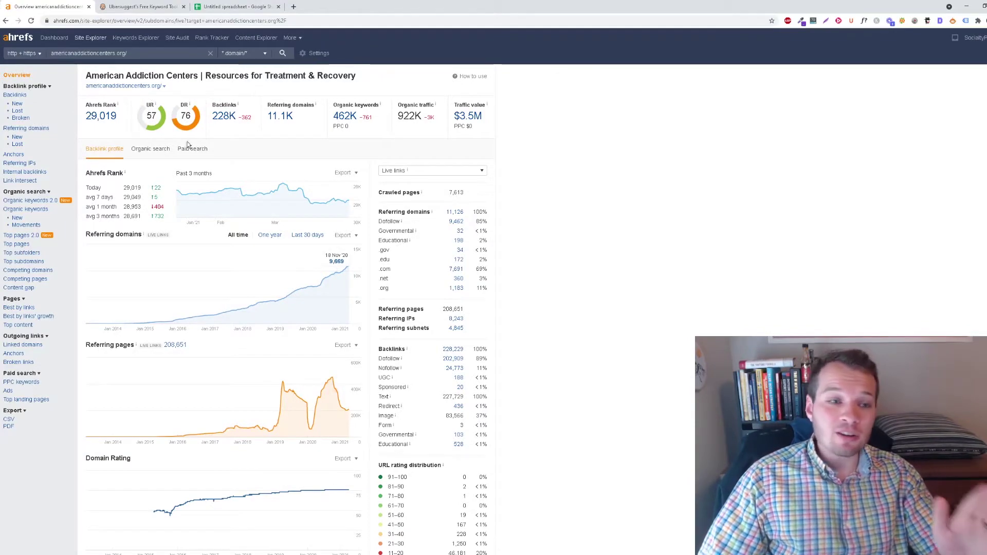
Review the domain overview and open the competitor's Top pages report to examine its pages and top keywords
scroll(442, 269, "down", 3)
scroll(441, 269, "down", 5)
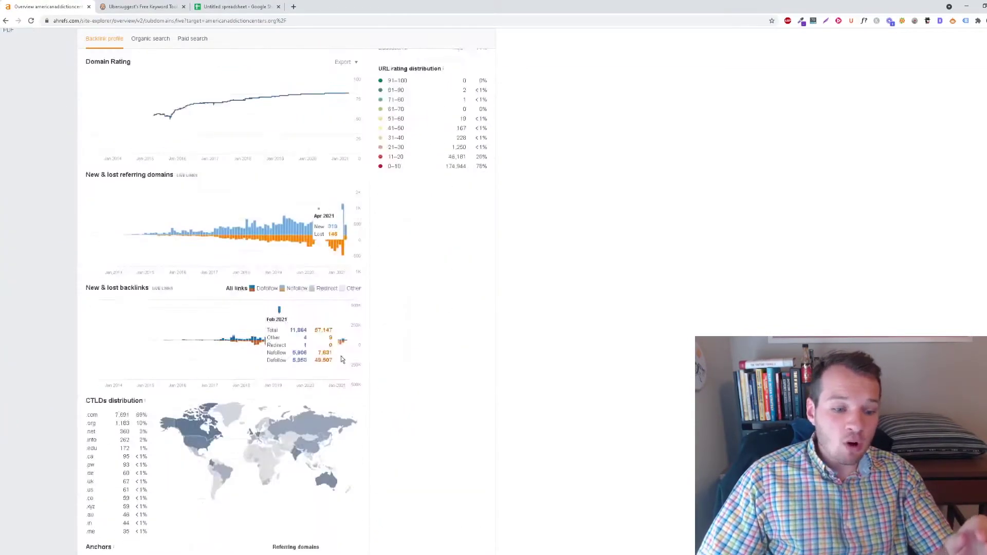
scroll(340, 355, "up", 8)
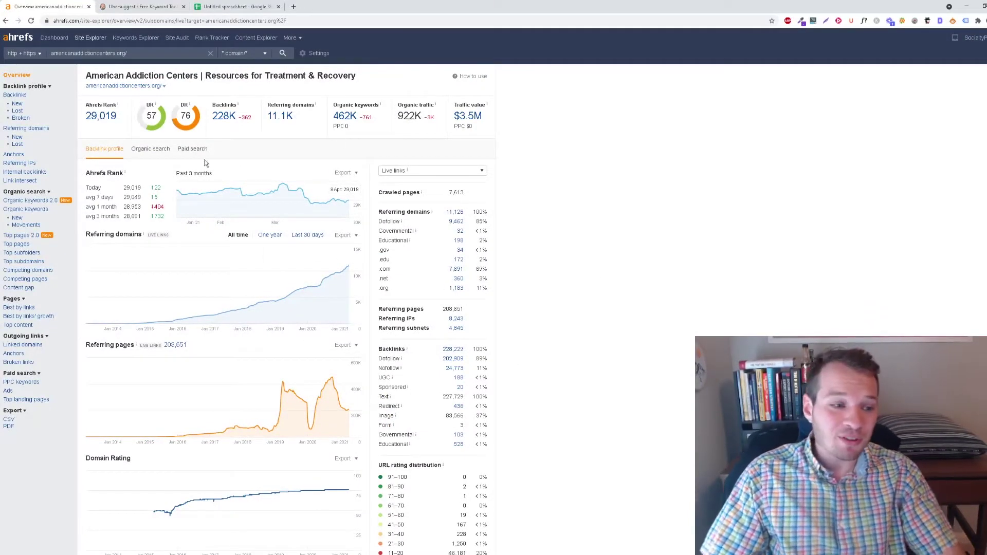
left_click(20, 245)
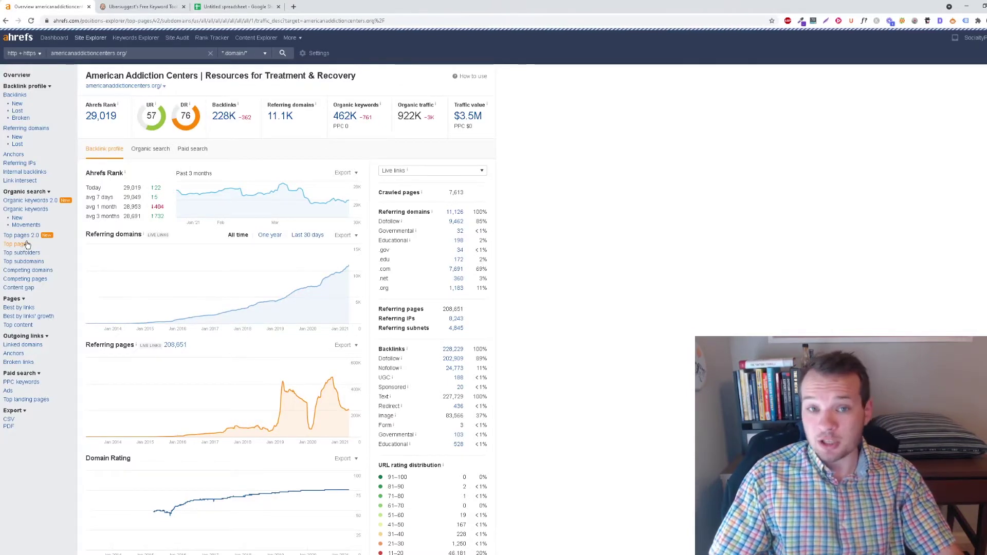
scroll(440, 180, "down", 15)
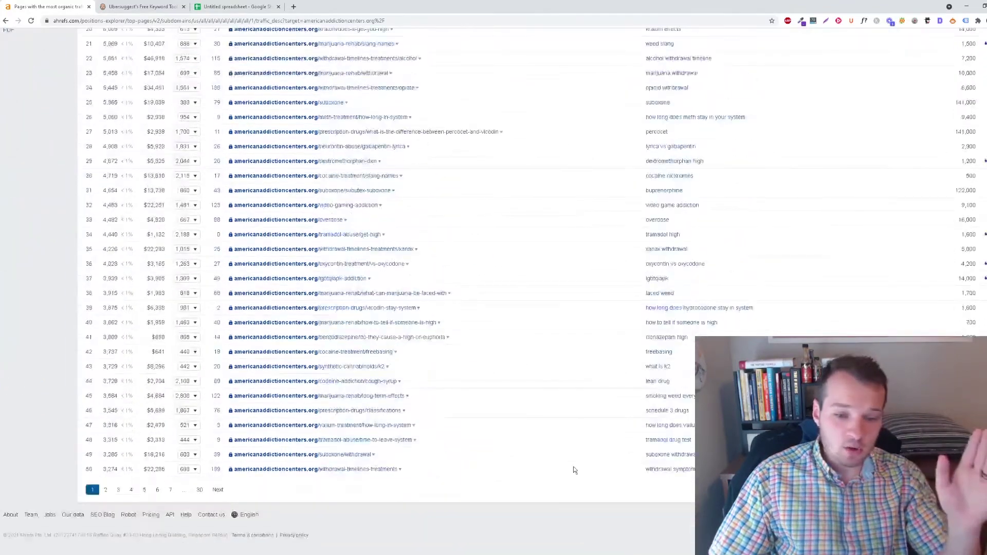
scroll(573, 467, "up", 15)
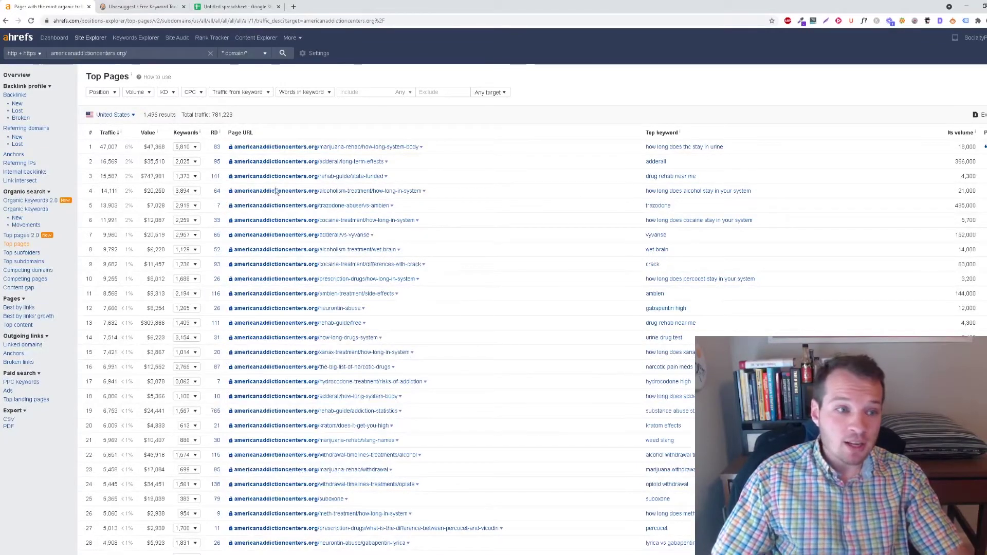
Copy the top keyword "how long does alcohol stay in your system" from Ahrefs into cell A2 of the Google Sheets spreadsheet
left_click(255, 8)
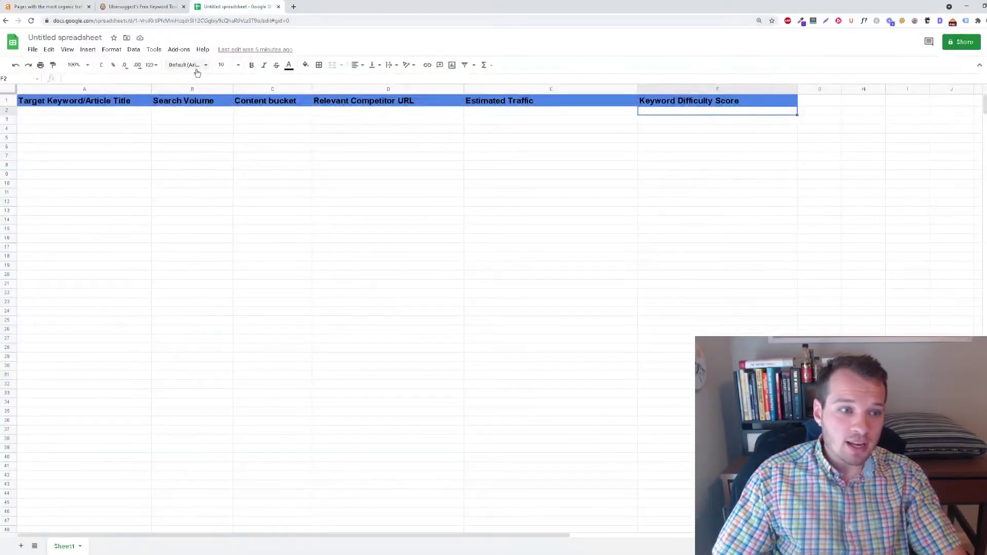
left_click(41, 9)
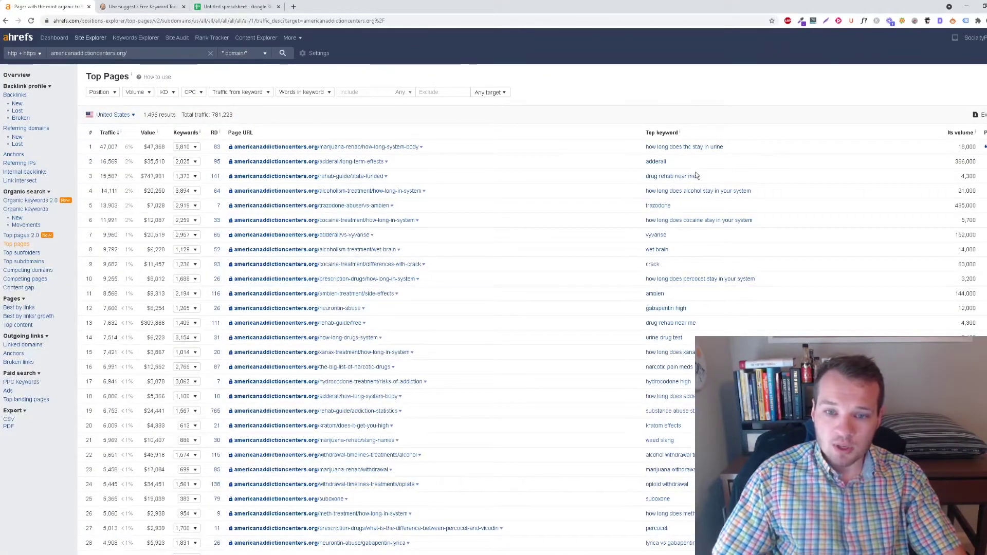
left_click_drag(766, 194, 648, 190)
key("ctrl+c")
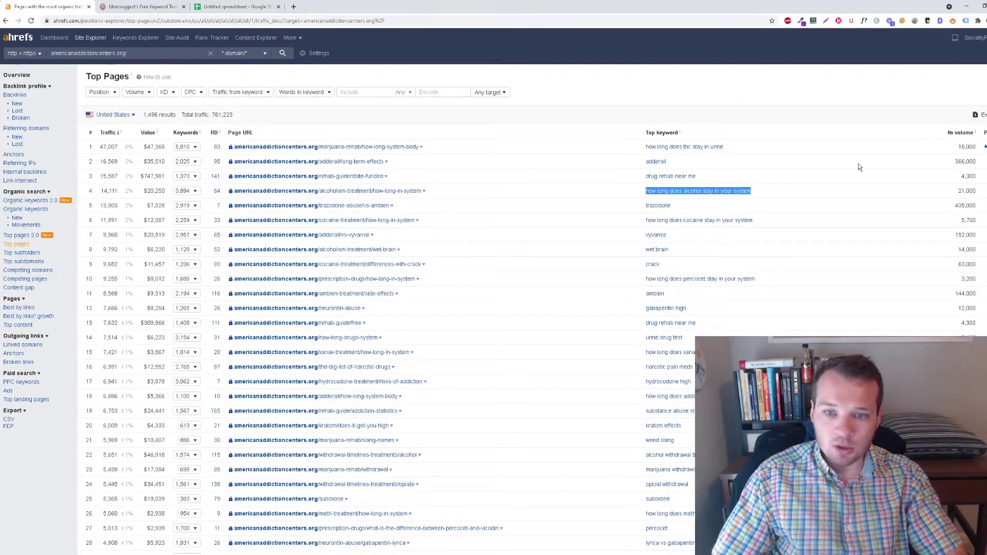
left_click(237, 7)
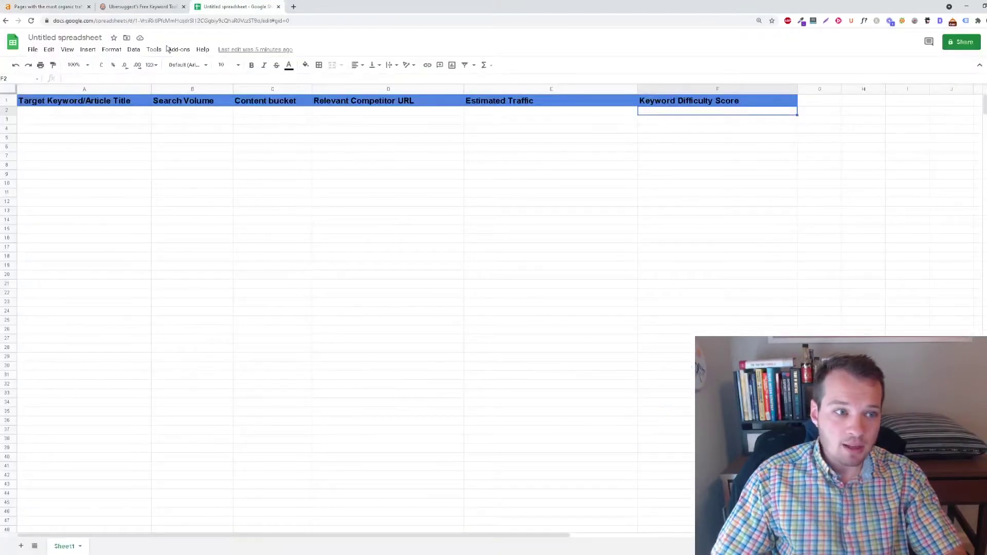
left_click(109, 113)
key("ctrl+v")
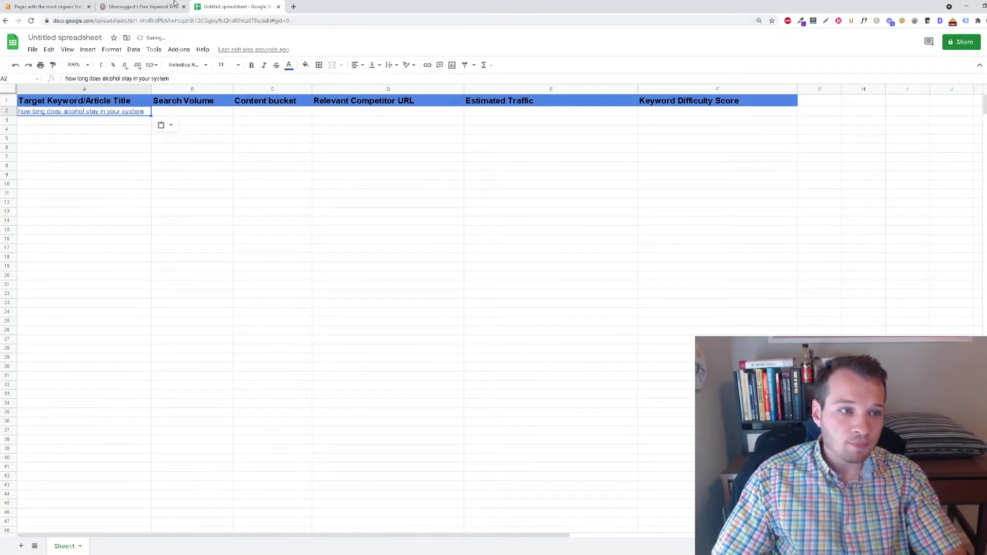
Copy the alcohol keyword's volume of 21,000 from the Ahrefs report into the Search Volume cell B2 in Google Sheets
left_click(61, 10)
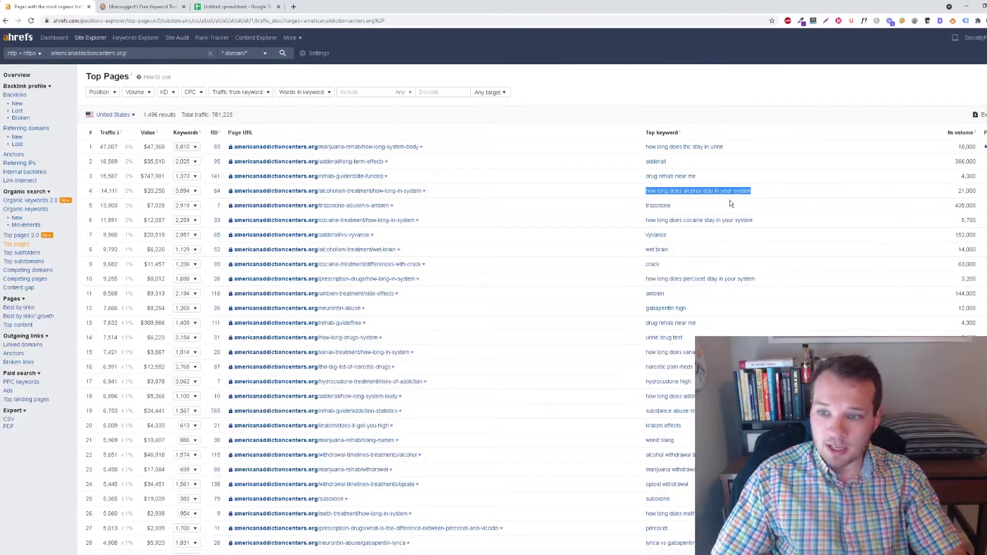
left_click_drag(977, 191, 959, 196)
key("ctrl+c")
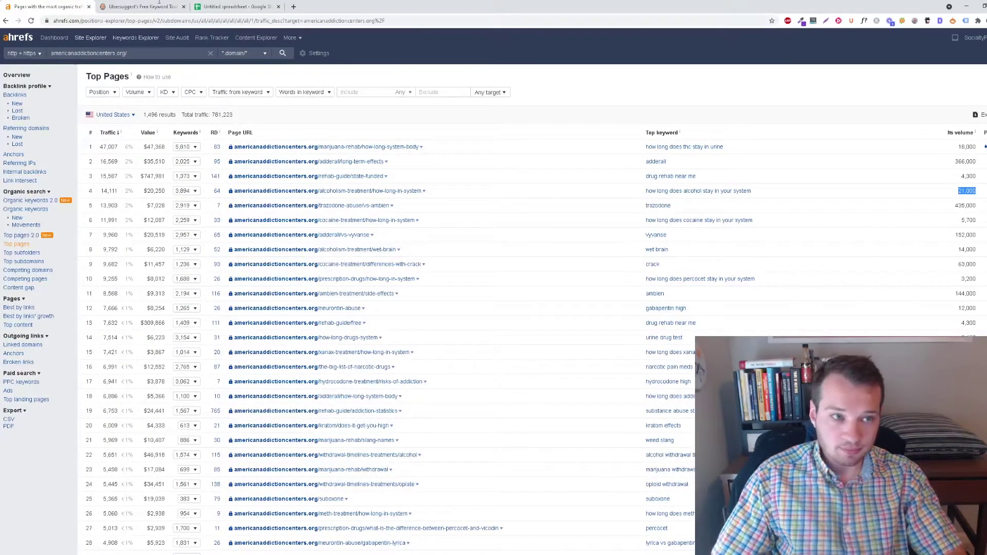
left_click(238, 7)
left_click(199, 115)
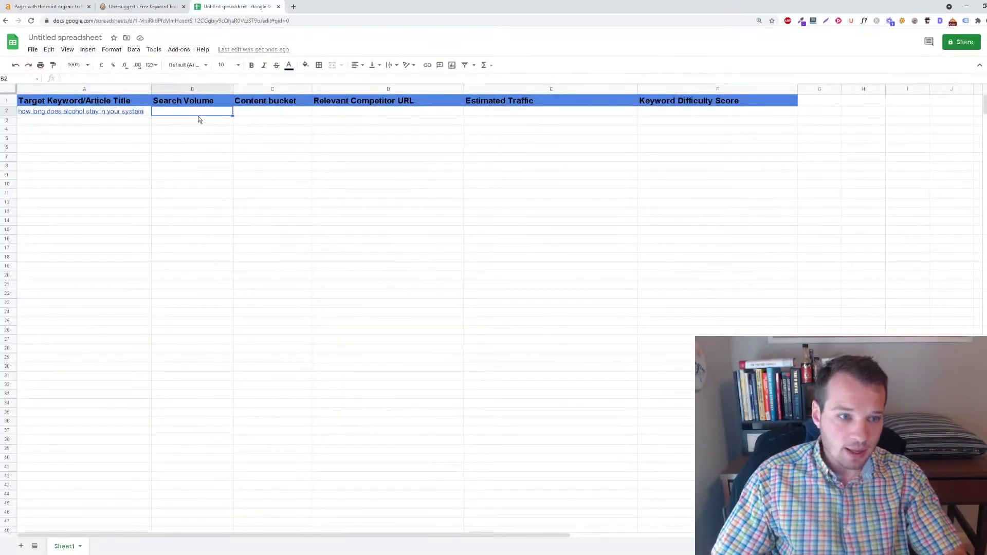
key("ctrl+v")
Enter "Alcohol" as the content bucket for the first keyword in cell C2
left_click(294, 115)
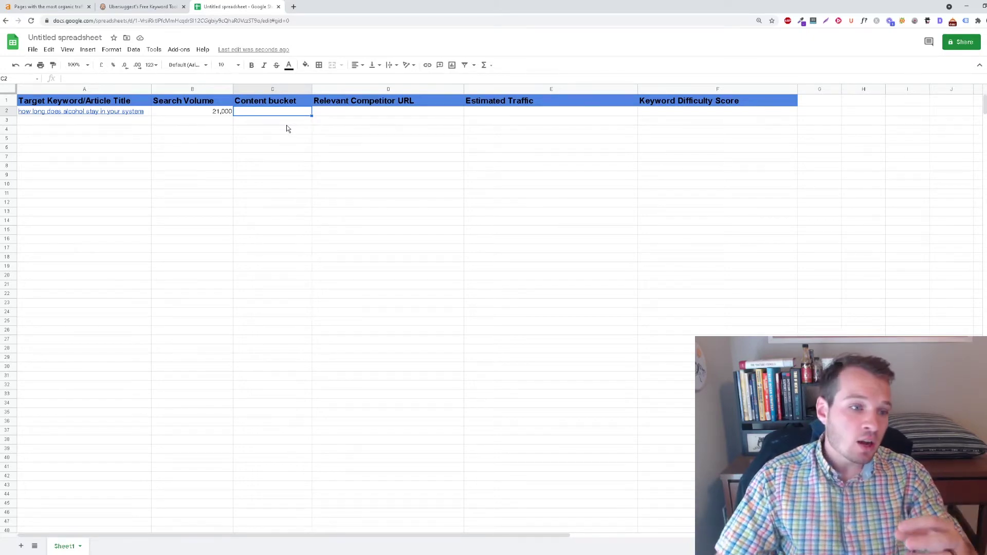
left_click(148, 114)
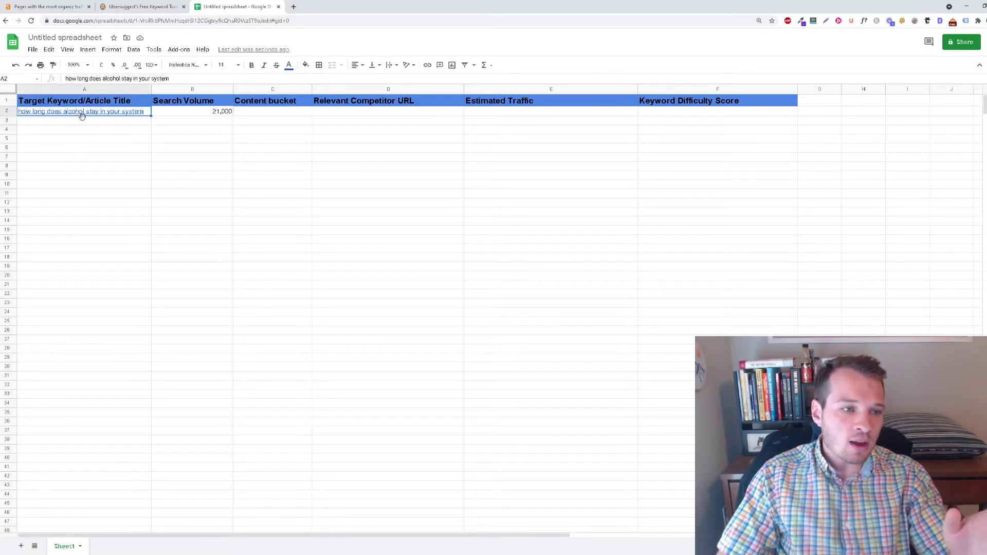
mouse_move(69, 112)
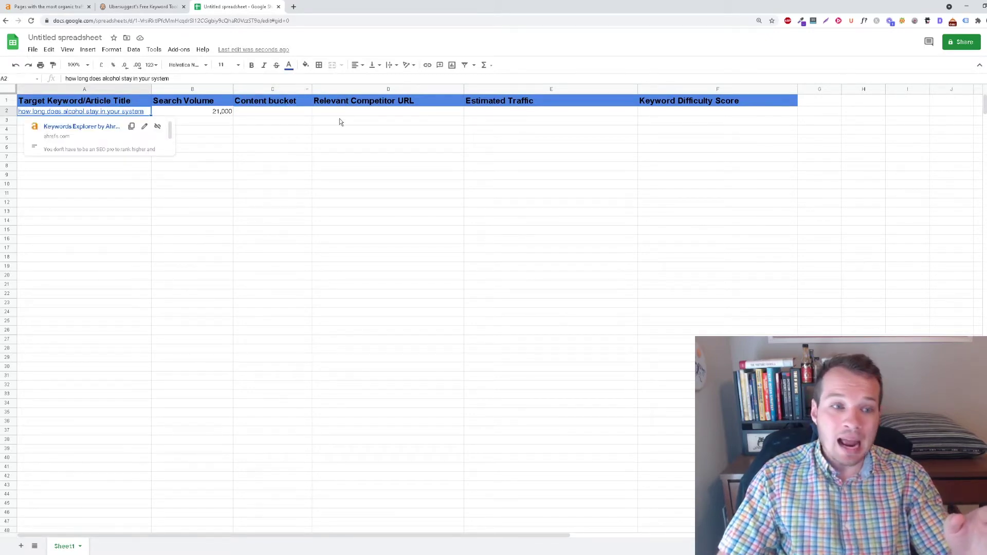
left_click(296, 115)
type("Alcohol")
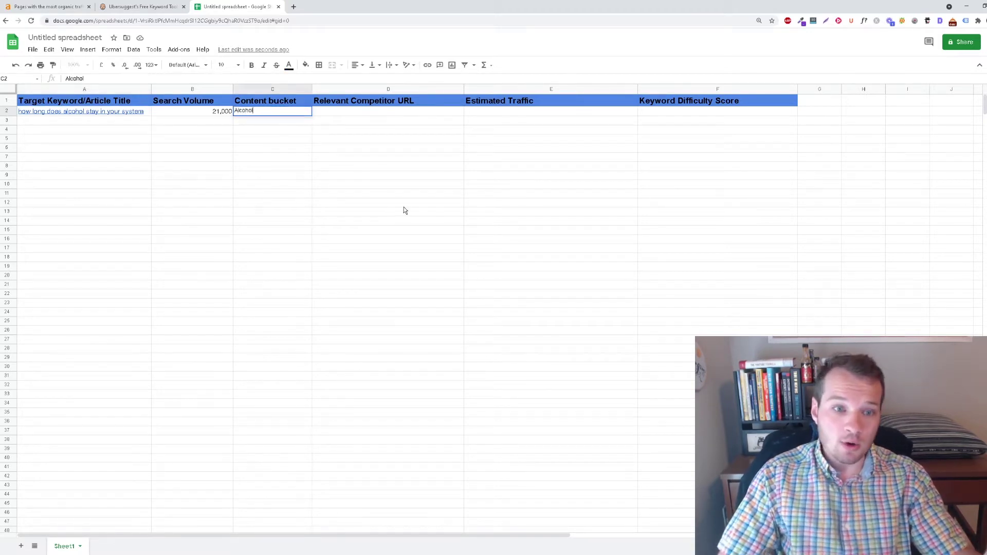
left_click(404, 206)
left_click(42, 4)
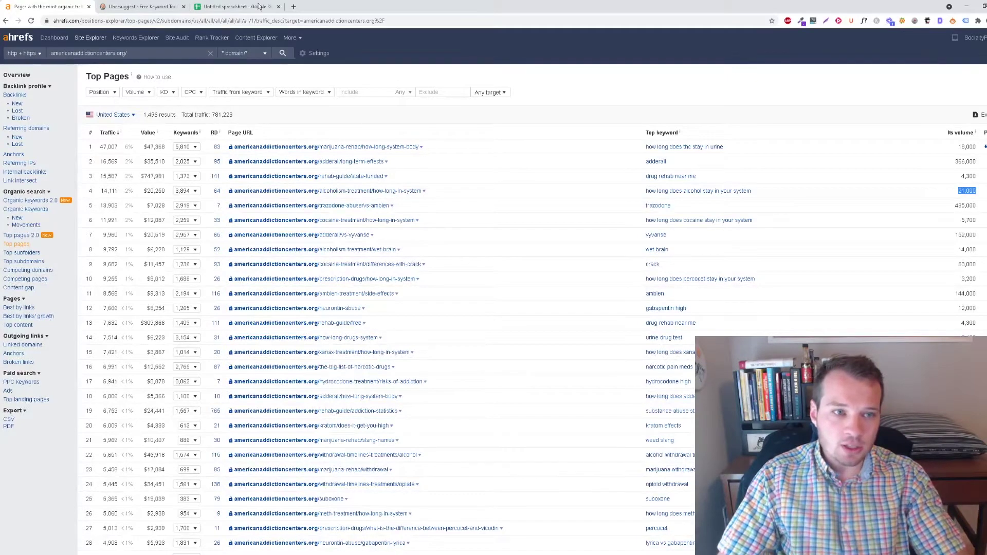
key("ctrl+3")
left_click(341, 105)
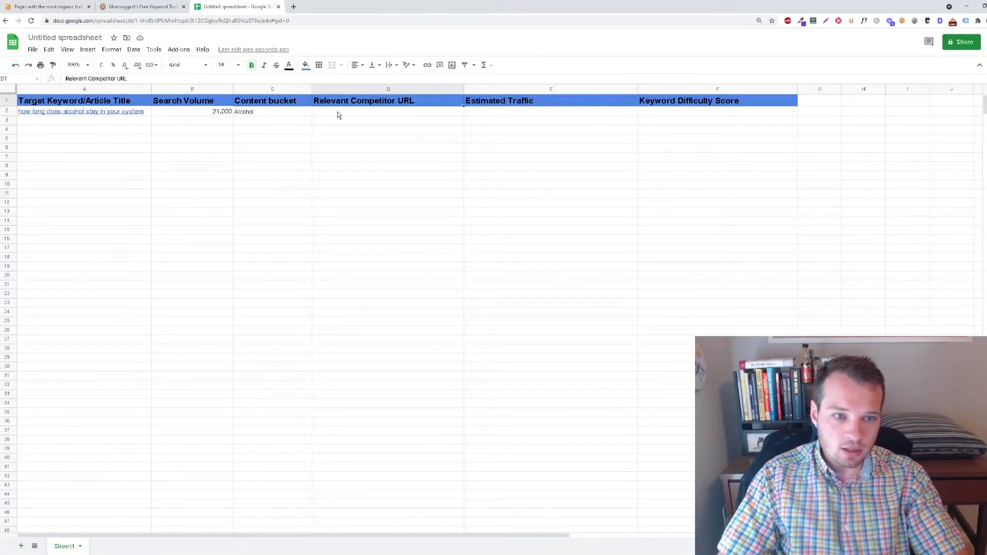
left_click(337, 112)
type("https://americanaddictioncenters.org/alcoholism-treatment/how-long-in-system")
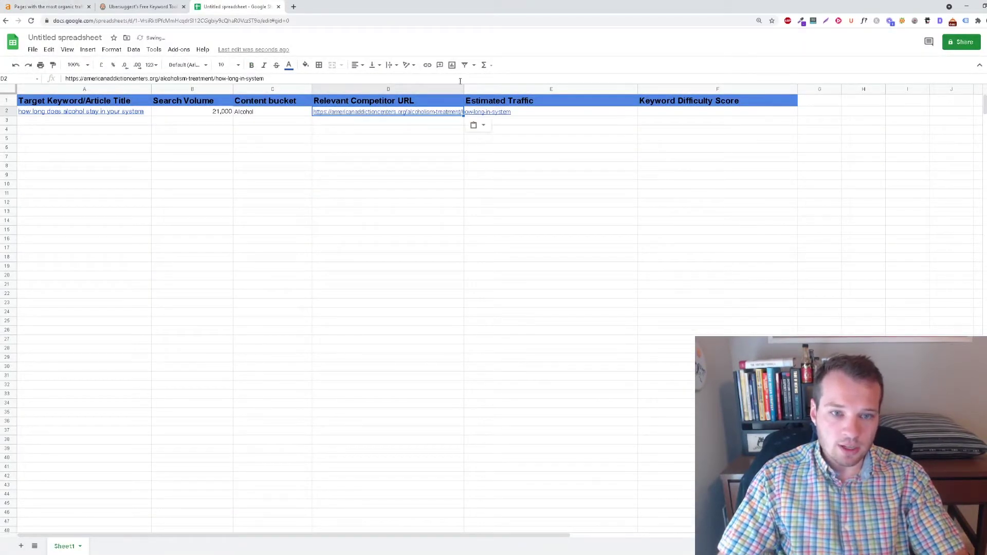
Wrap the text of the competitor URL in cell D2 so it fits within its column
left_click(390, 65)
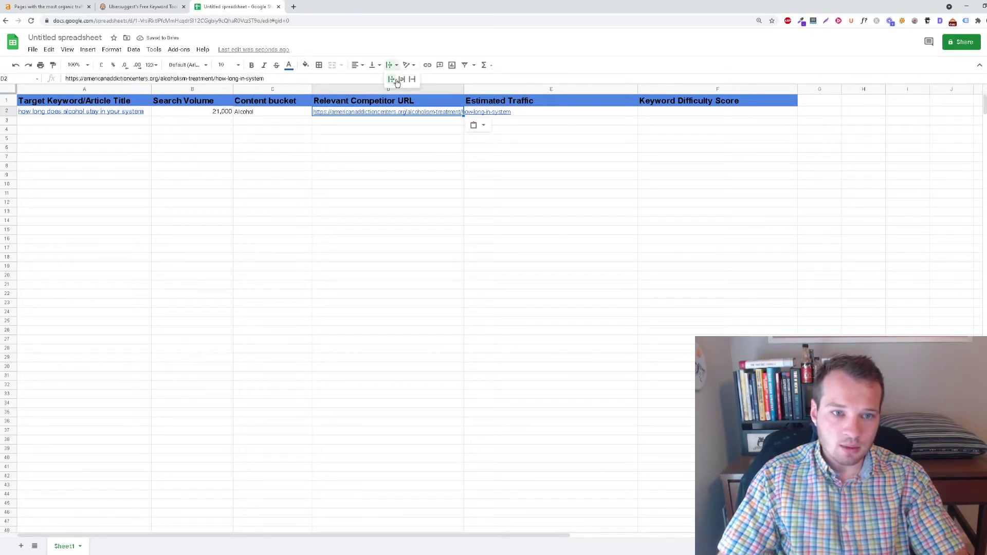
left_click(392, 79)
left_click(402, 79)
left_click(401, 182)
Copy the alcohol page's traffic of 14,111 from the Ahrefs Top Pages report into the Estimated Traffic cell E2 in Google Sheets
left_click(478, 121)
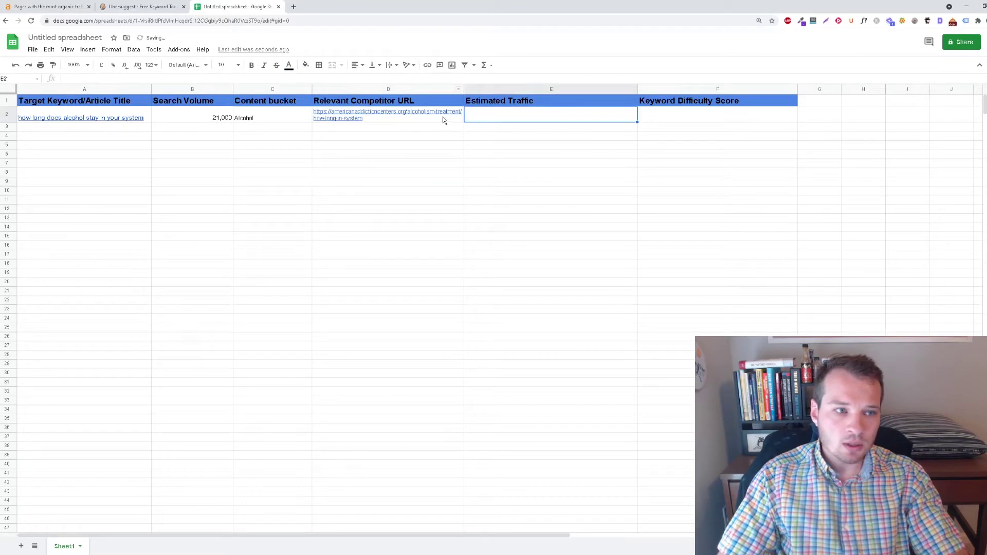
left_click(48, 7)
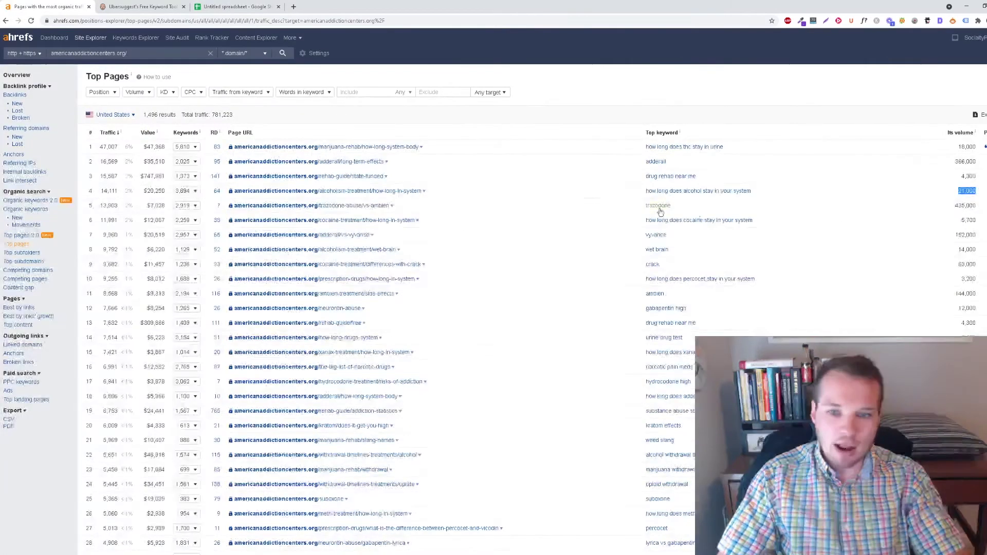
left_click_drag(118, 191, 96, 192)
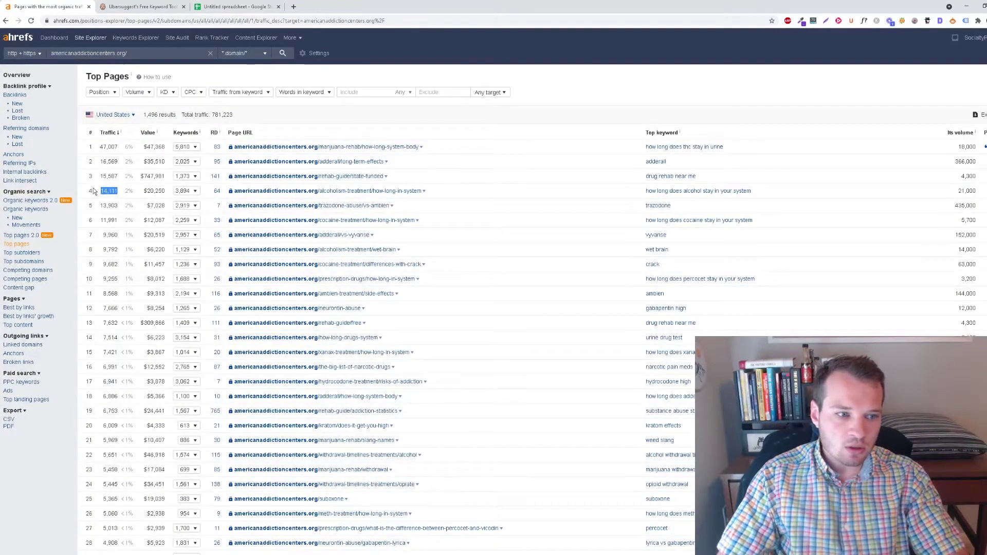
left_click(222, 6)
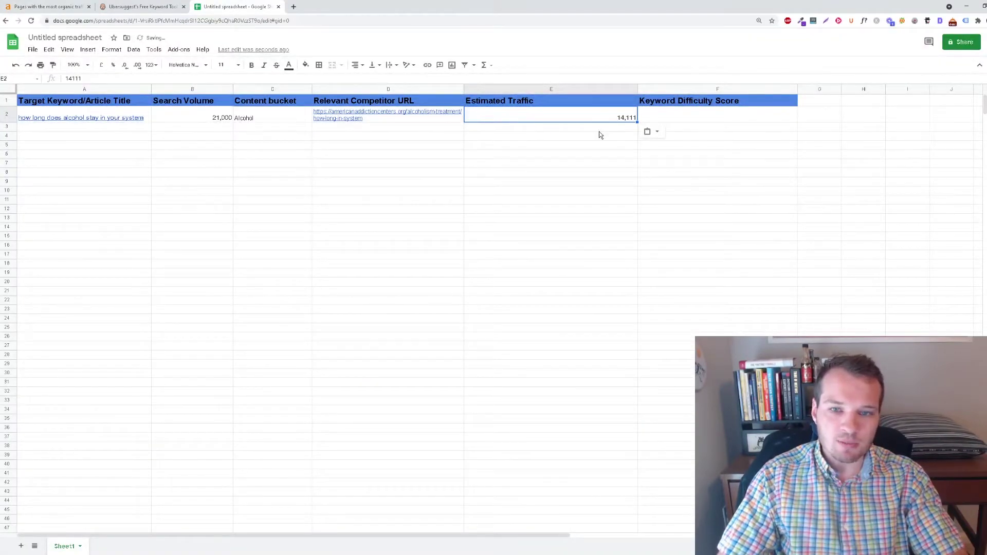
left_click(631, 165)
Open the Ahrefs Keywords Explorer overview for "how long does alcohol stay in your system" in a new browser tab
left_click(668, 103)
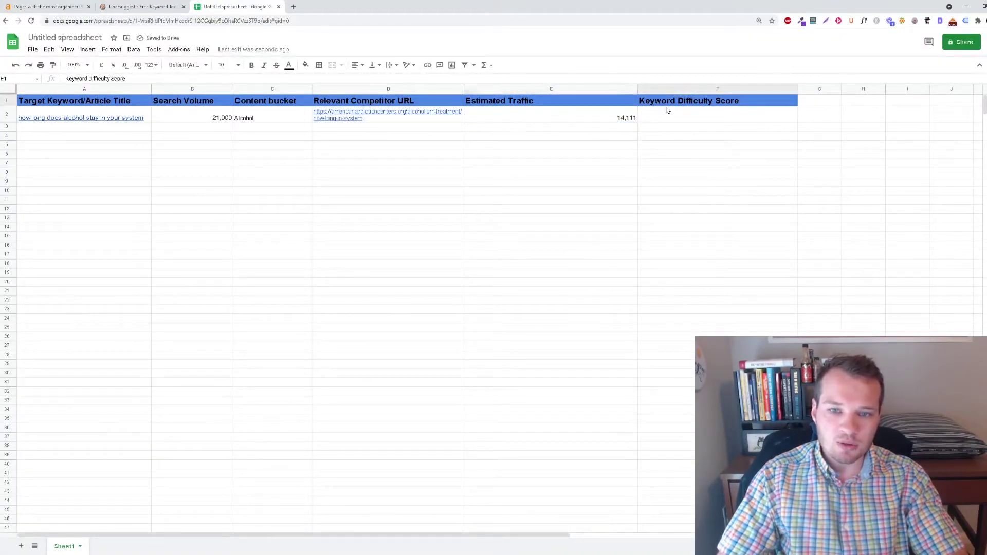
left_click(592, 122)
left_click(164, 5)
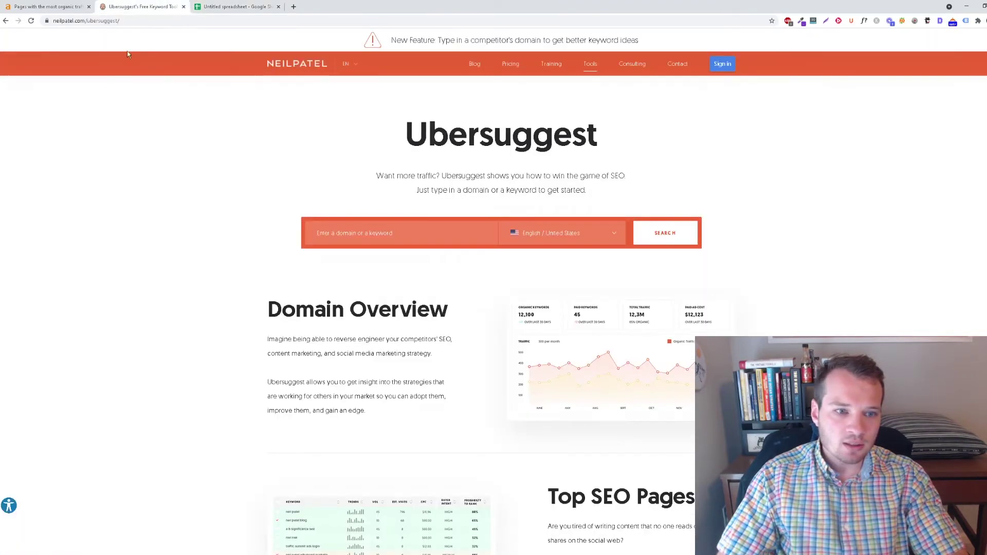
left_click(77, 6)
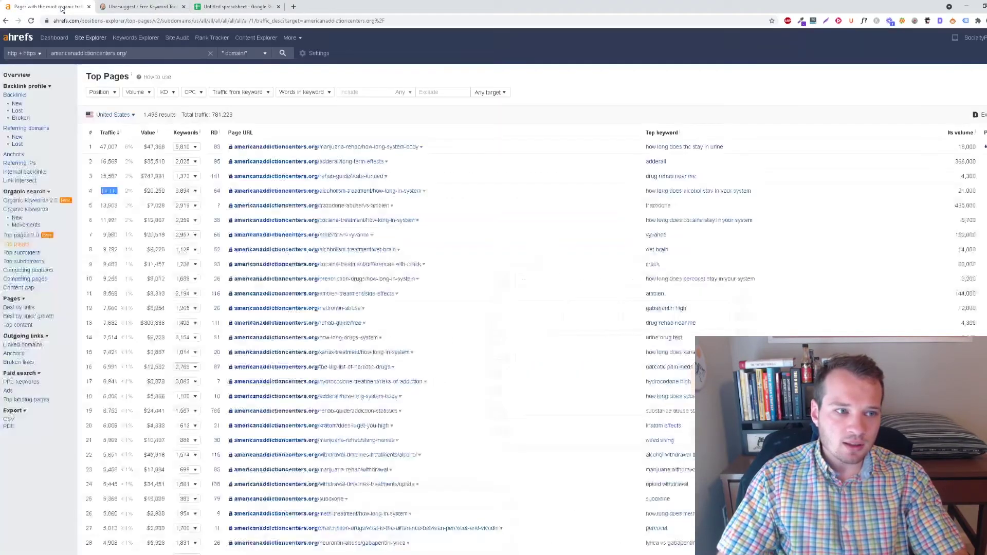
left_click(723, 193, "ctrl")
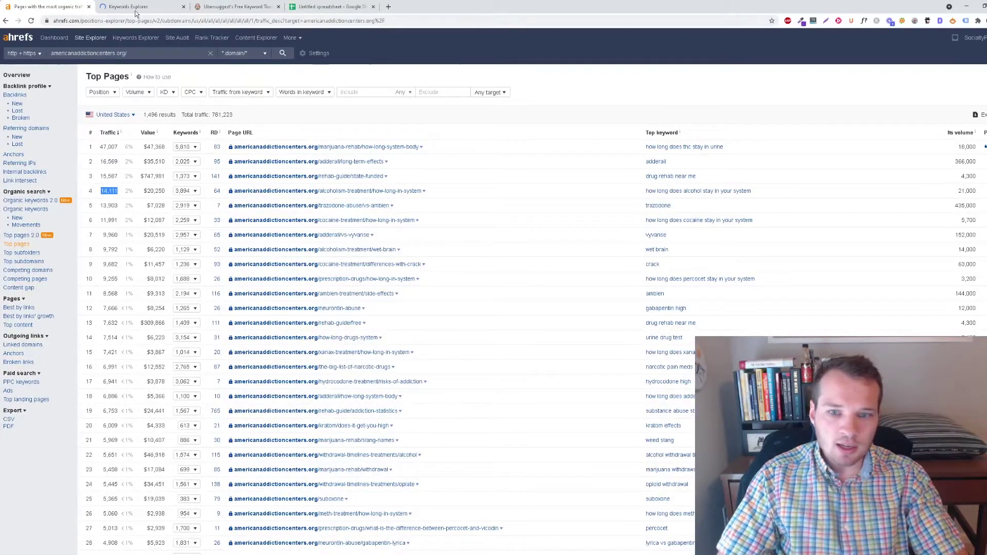
left_click(136, 10)
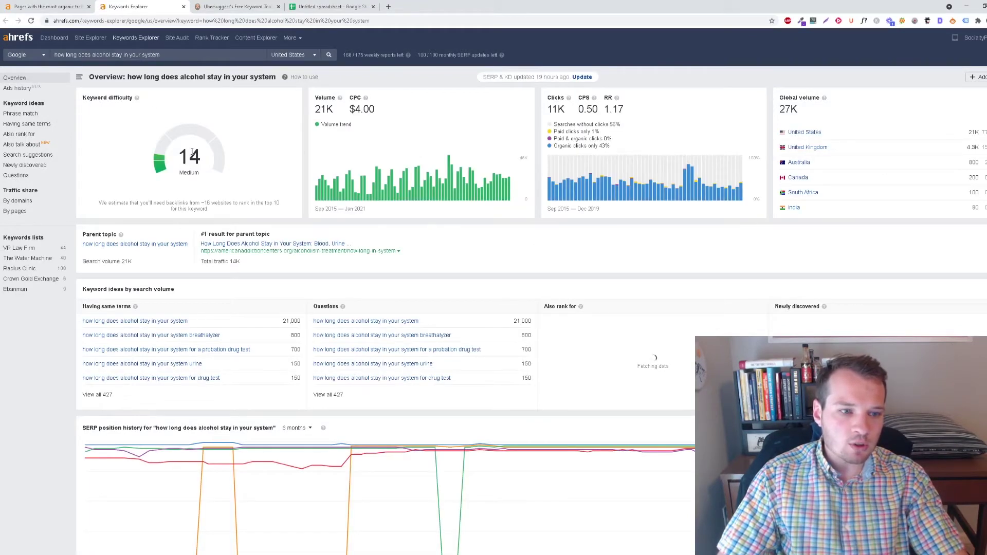
Copy the alcohol keyword's difficulty score of 14 from Ahrefs into the Keyword Difficulty Score cell F2 in Google Sheets
double_click(190, 155)
key("ctrl+c")
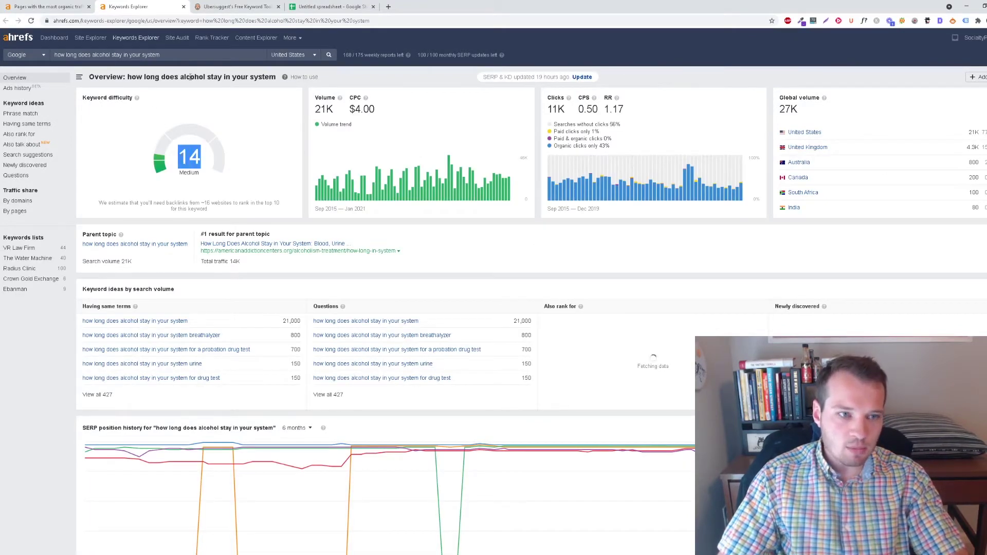
left_click(329, 7)
left_click(274, 19)
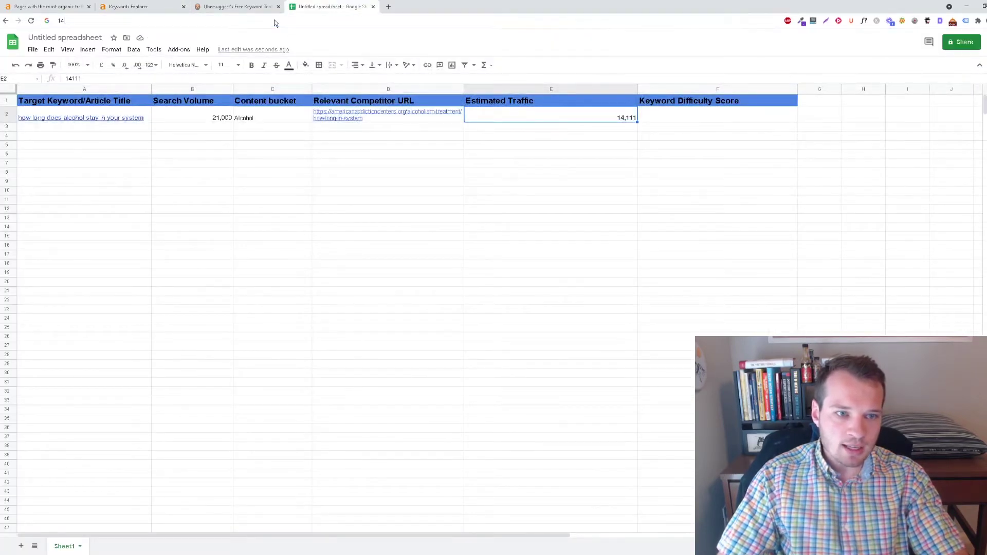
key("ctrl+v")
left_click(523, 314)
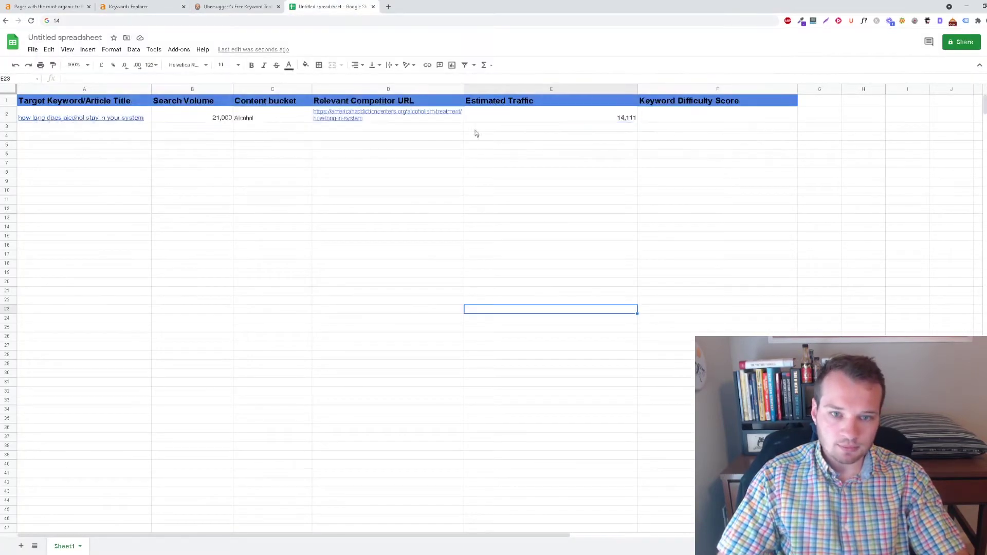
left_click(735, 113)
key("ctrl+v")
left_click(703, 199)
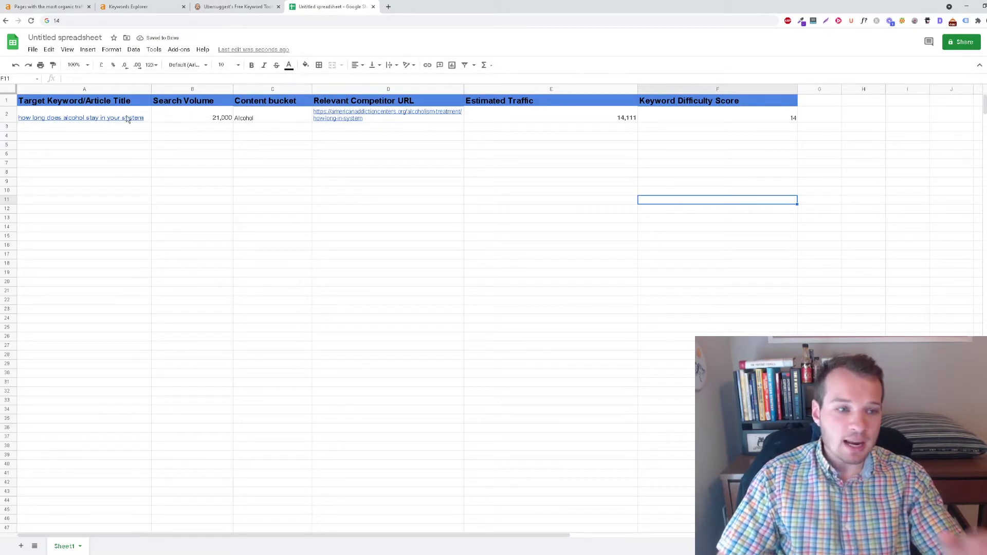
Review the first keyword's row, from its keyword link and search volume through content bucket, competitor URL, traffic and difficulty score
mouse_move(127, 119)
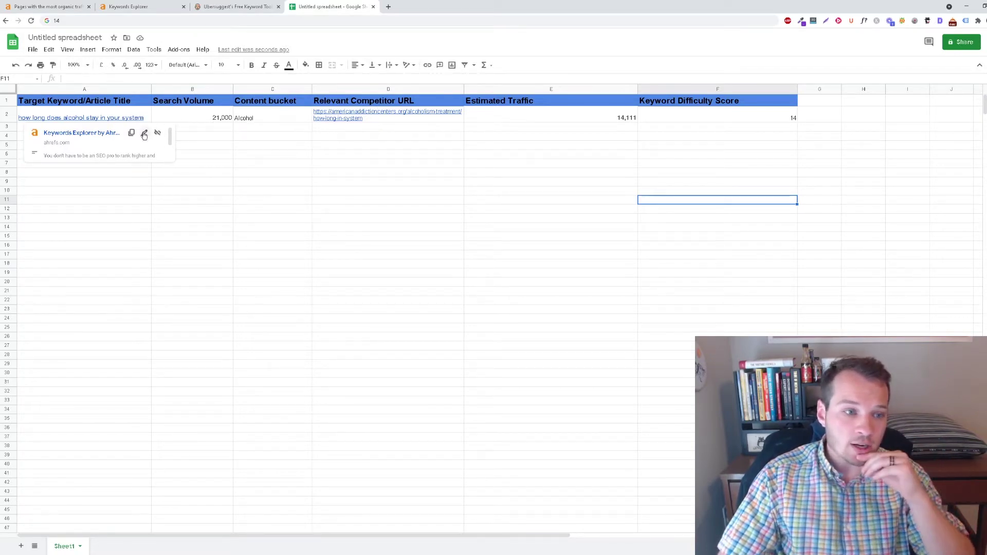
left_click(195, 172)
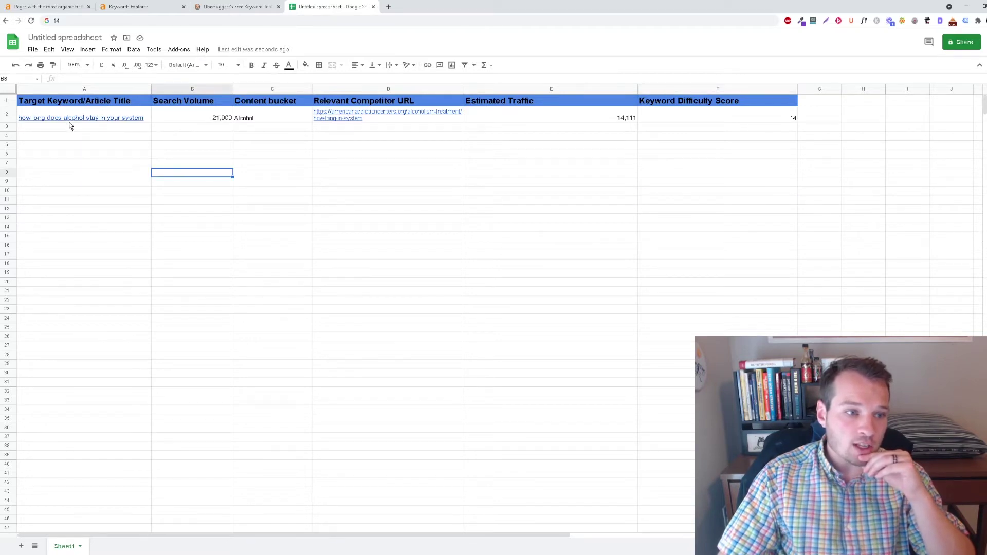
mouse_move(66, 126)
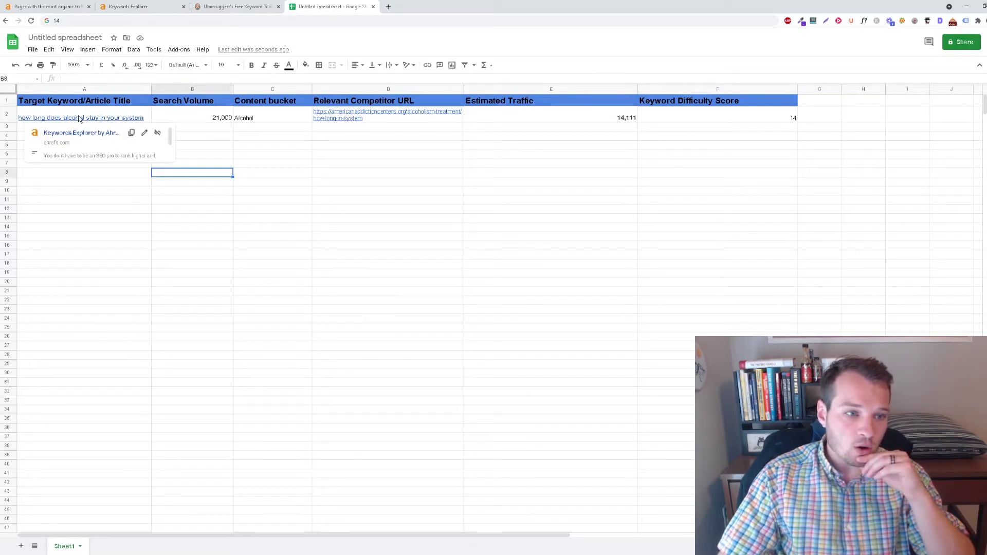
left_click(224, 119)
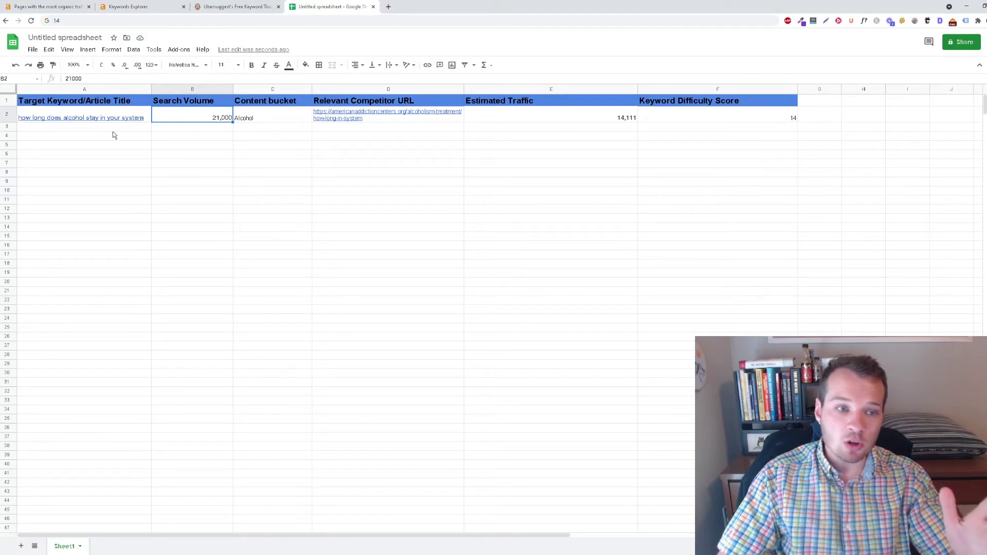
mouse_move(96, 120)
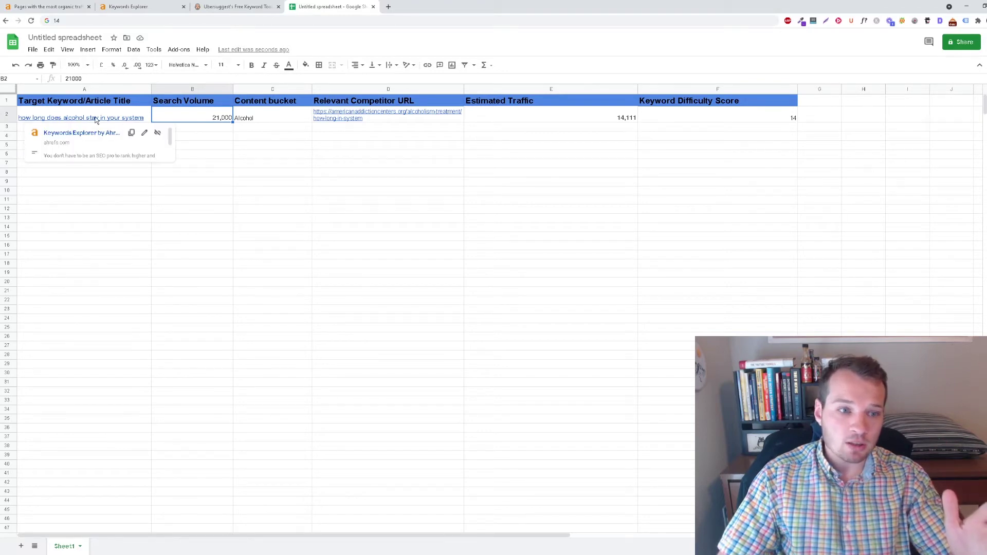
left_click(259, 121)
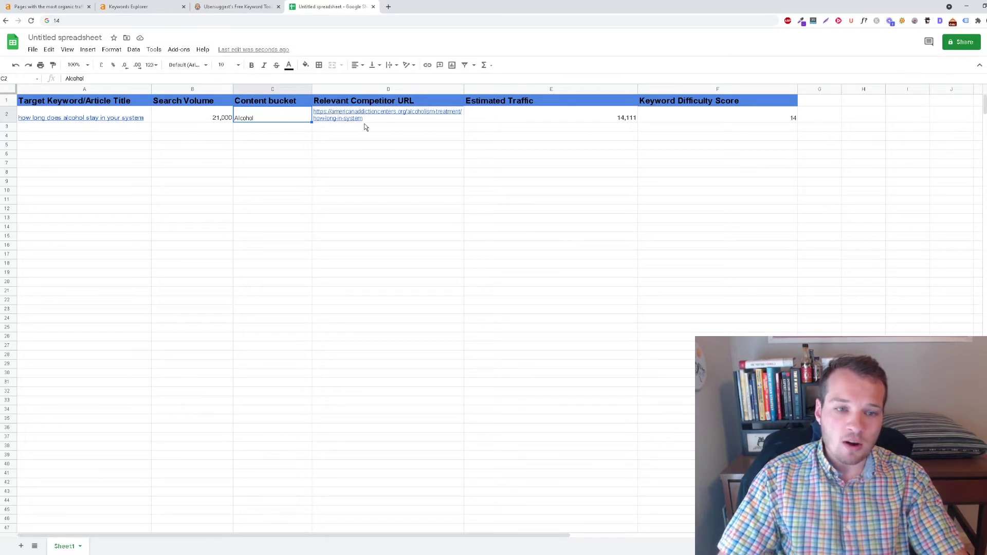
mouse_move(352, 124)
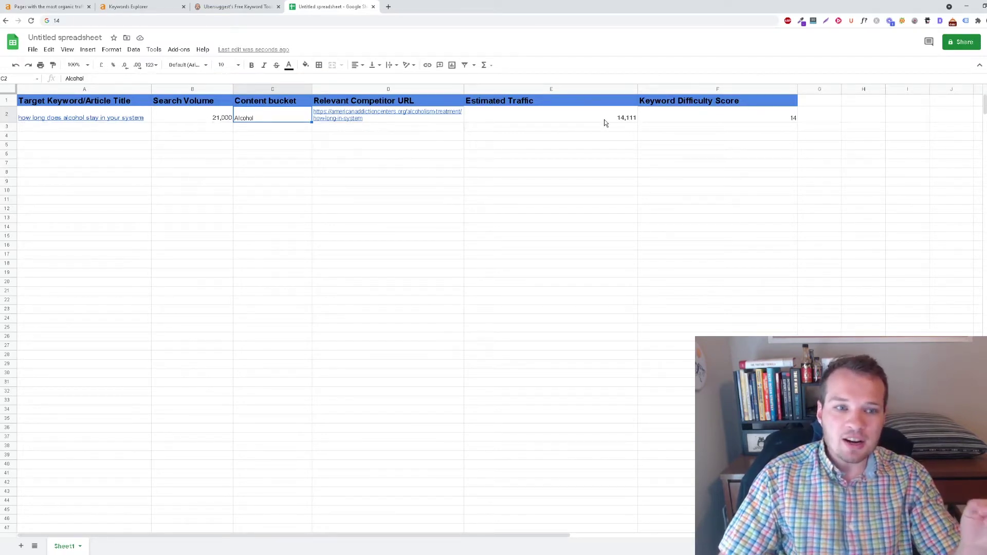
left_click(632, 117)
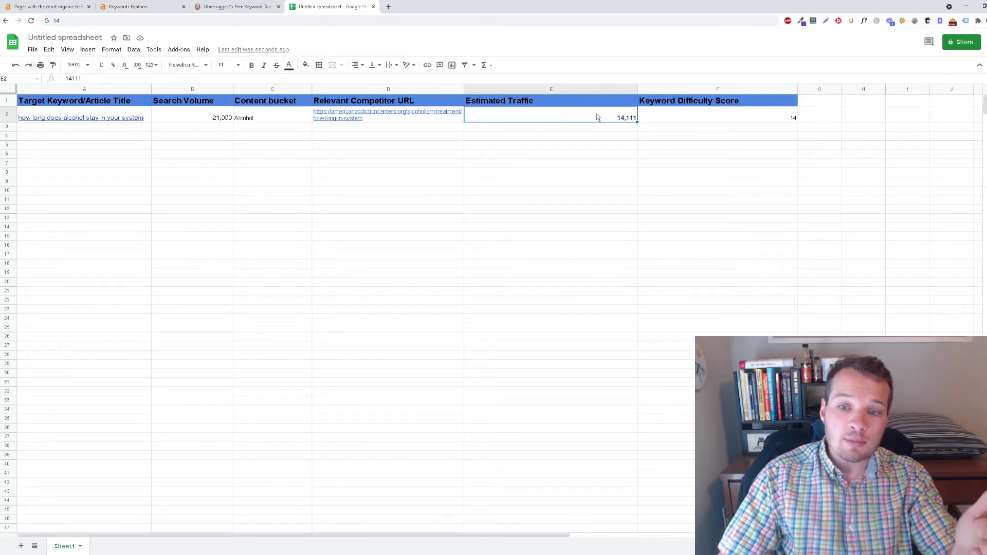
left_click(720, 119)
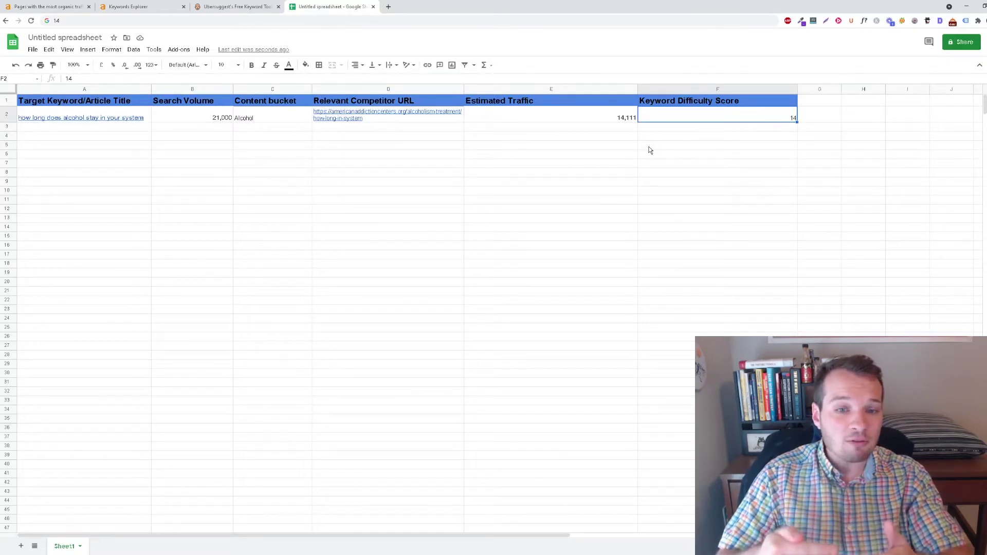
Copy the top keyword "how long does percocet stay in your system" from the Ahrefs Top Pages report into cell A3 in Google Sheets
key("ctrl+1")
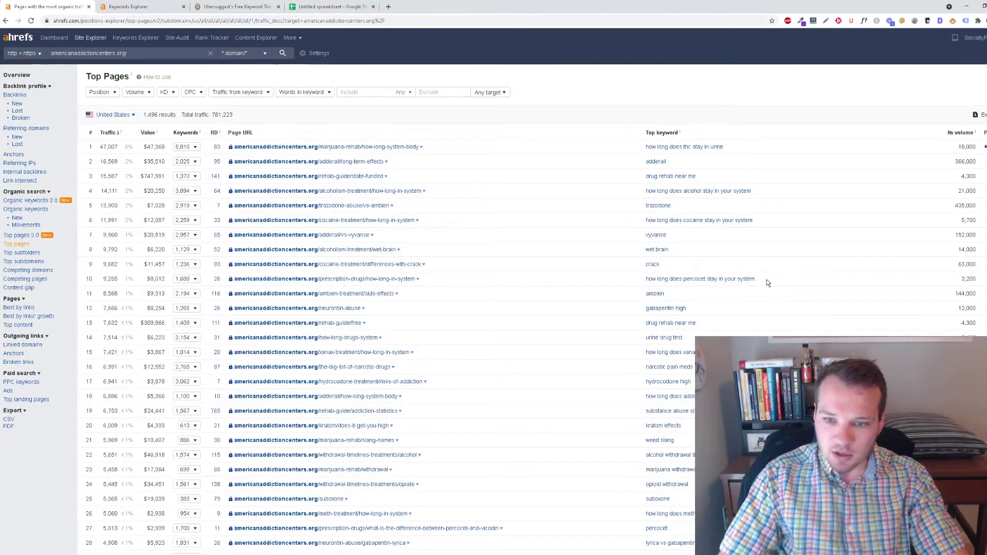
left_click_drag(767, 283, 644, 282)
key("ctrl+c")
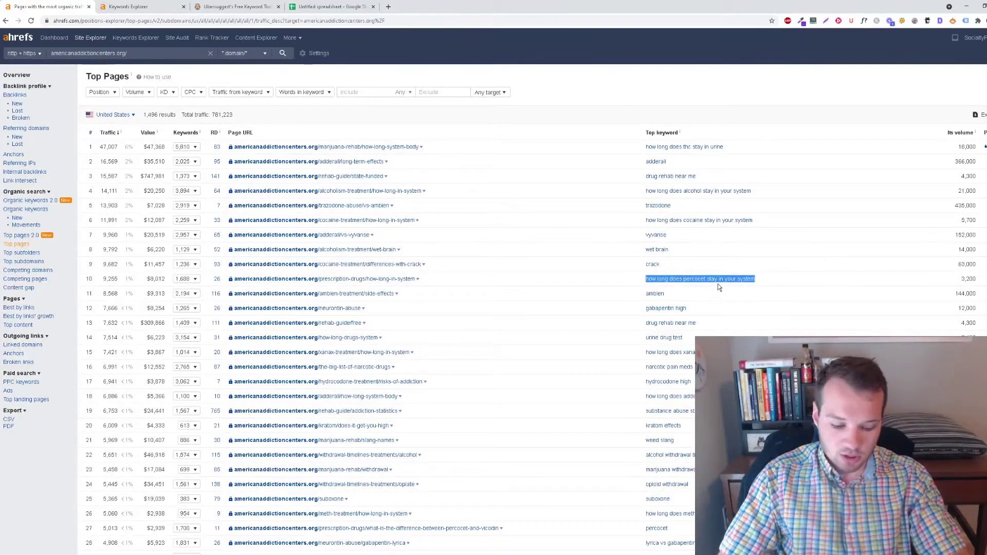
left_click(330, 7)
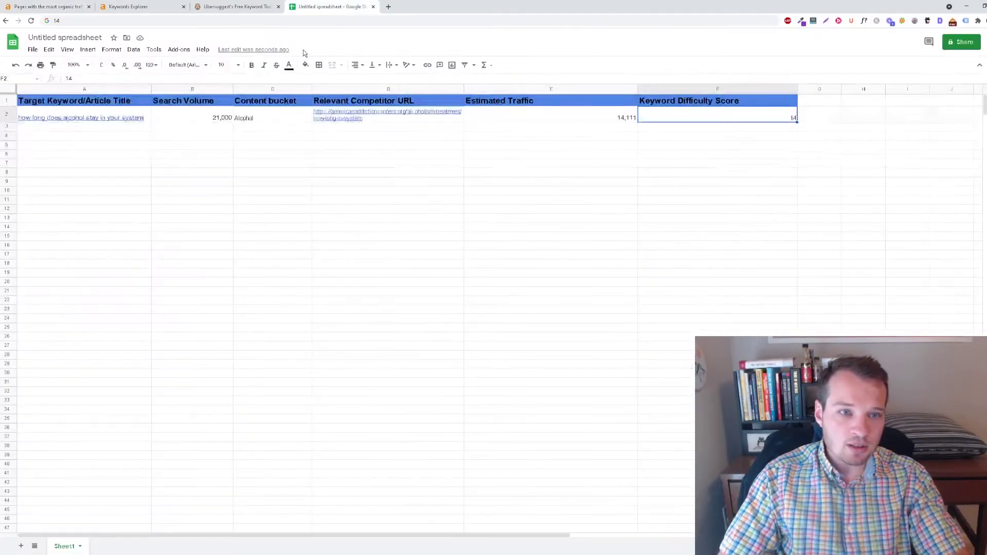
left_click(105, 128)
key("ctrl+v")
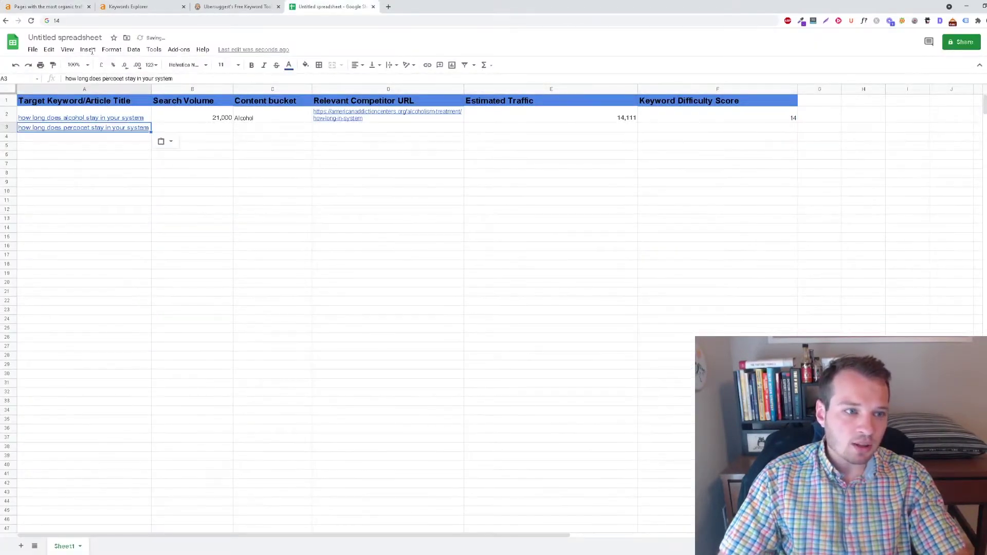
Copy the percocet keyword's volume of 3,200 from the Ahrefs report into the Search Volume cell B3 in Google Sheets
left_click(58, 7)
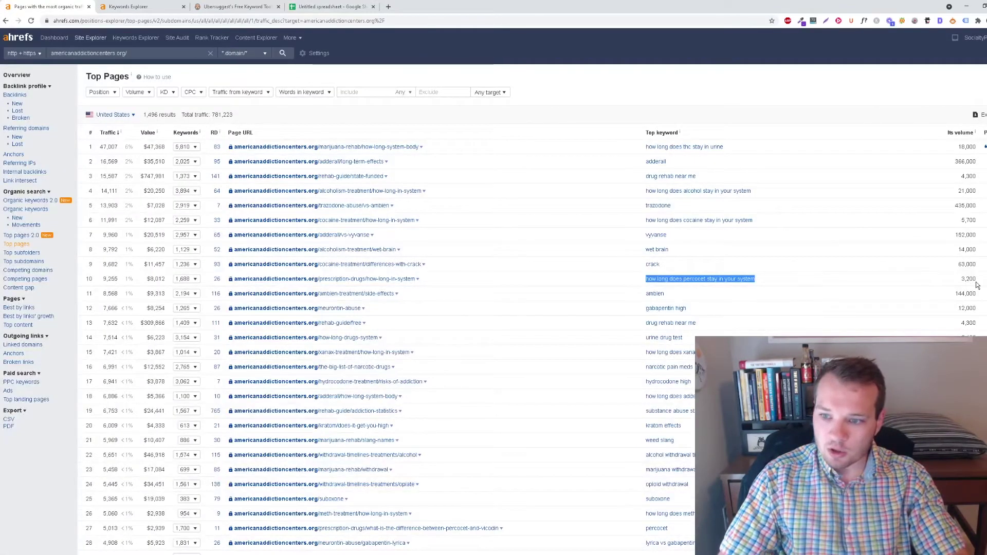
left_click_drag(976, 280, 951, 284)
key("ctrl+c")
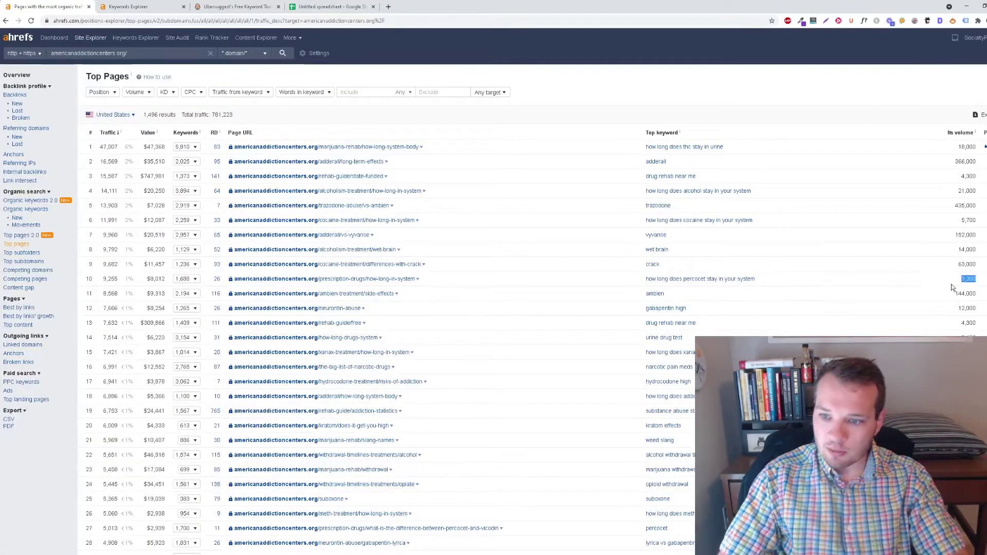
left_click(327, 6)
left_click(217, 126)
key("ctrl+v")
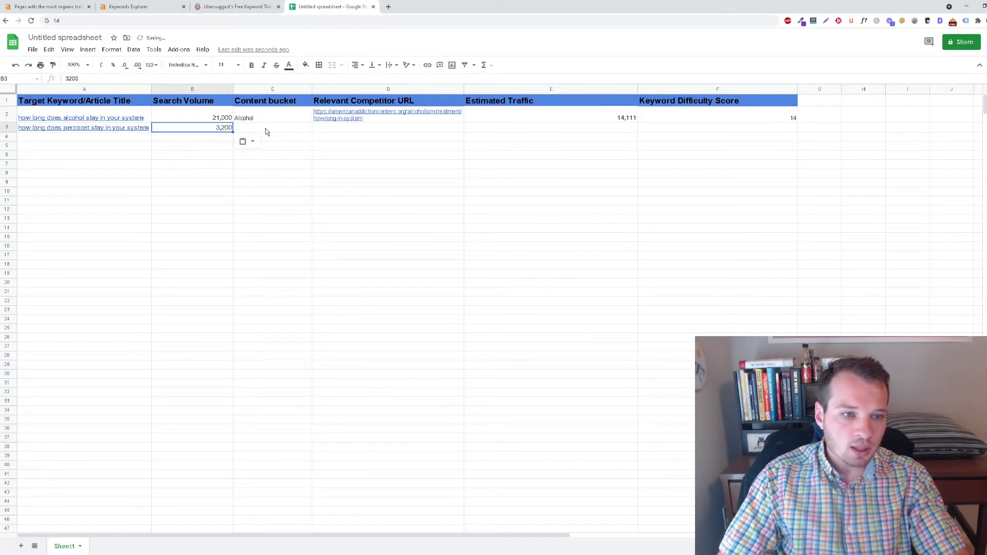
Enter "Percocet" as the content bucket for the second keyword in cell C3
left_click(263, 128)
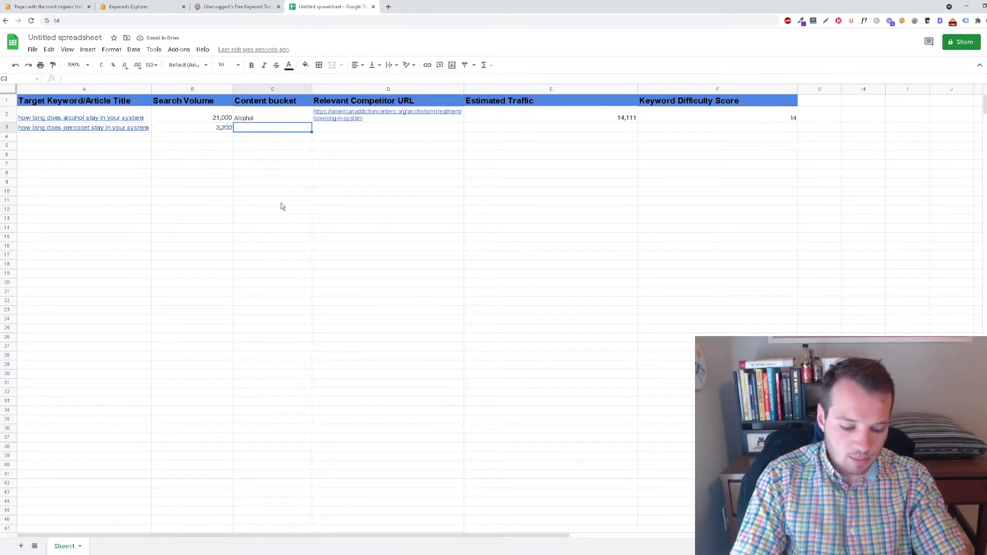
type("Percocet")
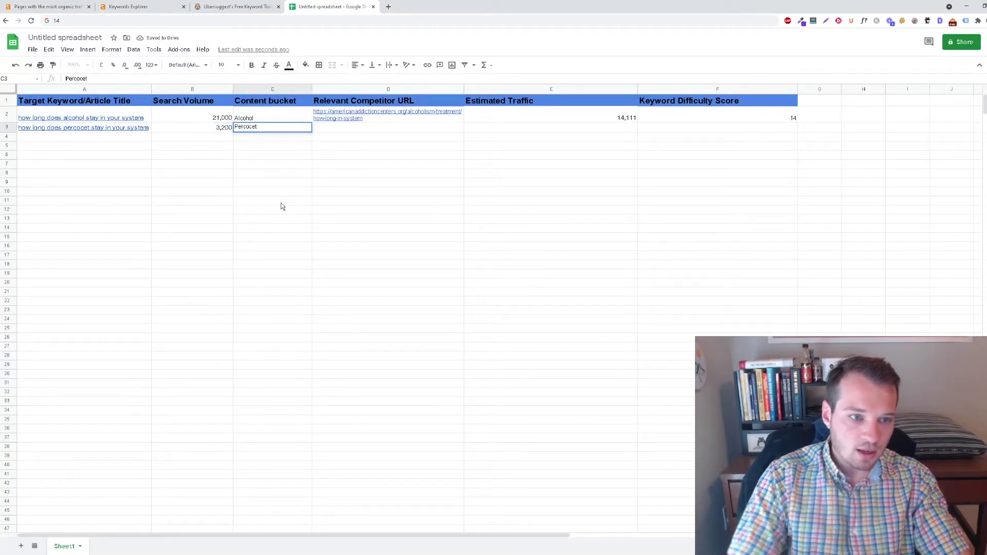
left_click(357, 156)
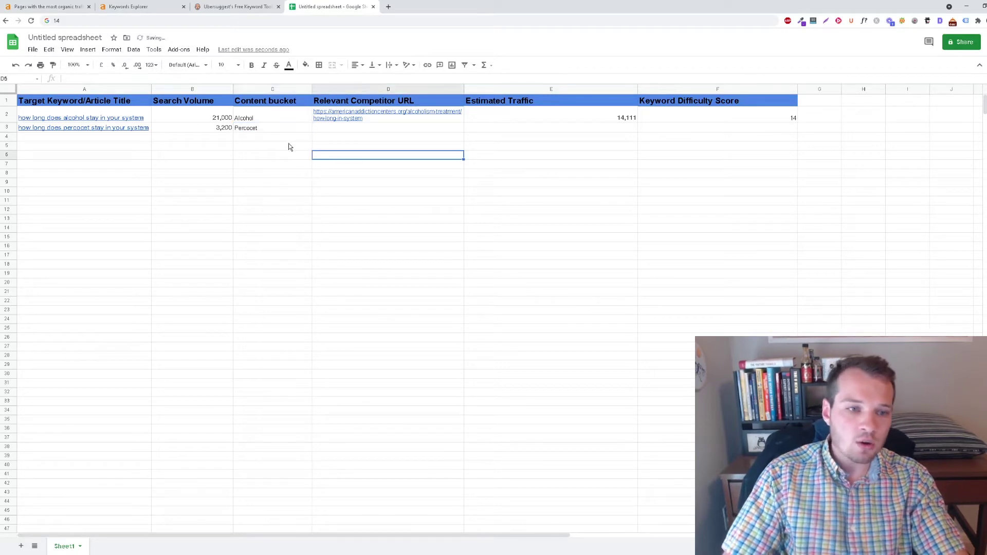
left_click(261, 134)
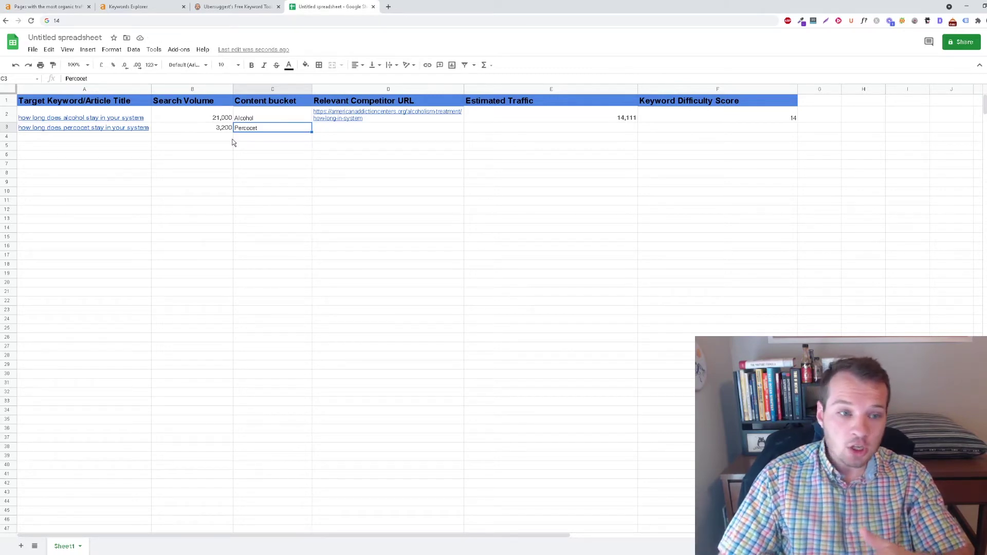
left_click(330, 175)
left_click(300, 128)
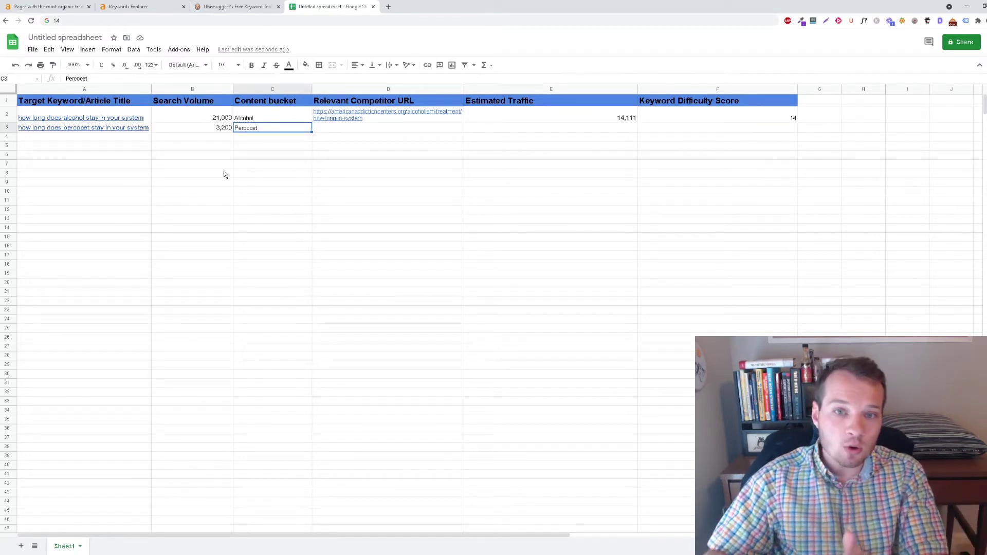
Copy the percocet page's URL from the Ahrefs Top Pages report into cell D3 in Google Sheets and wrap its text
left_click(28, 4)
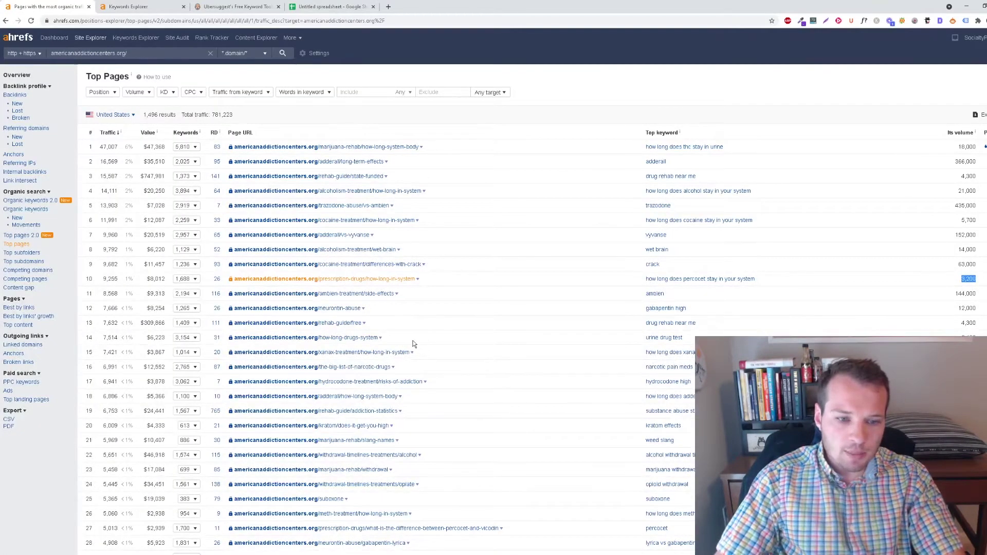
left_click(329, 6)
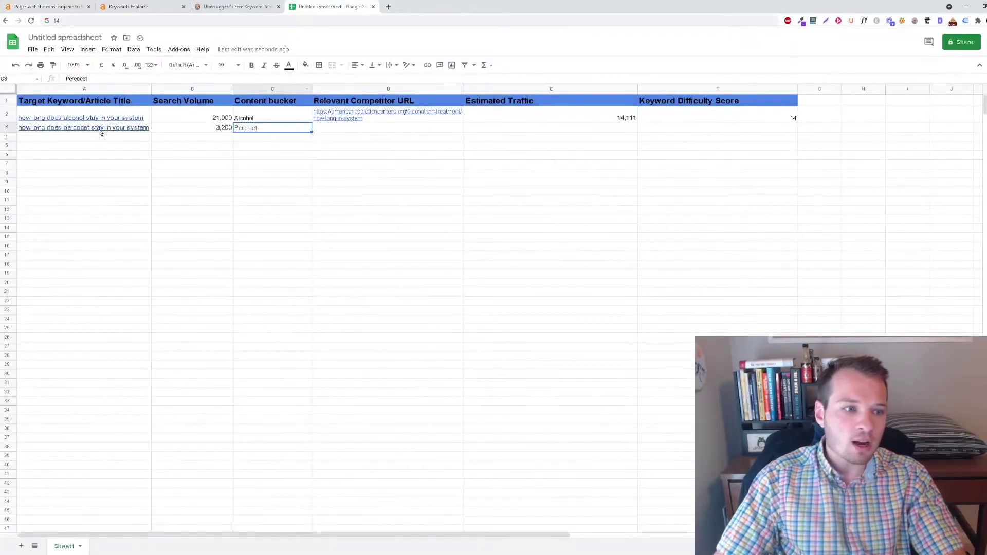
left_click(33, 5)
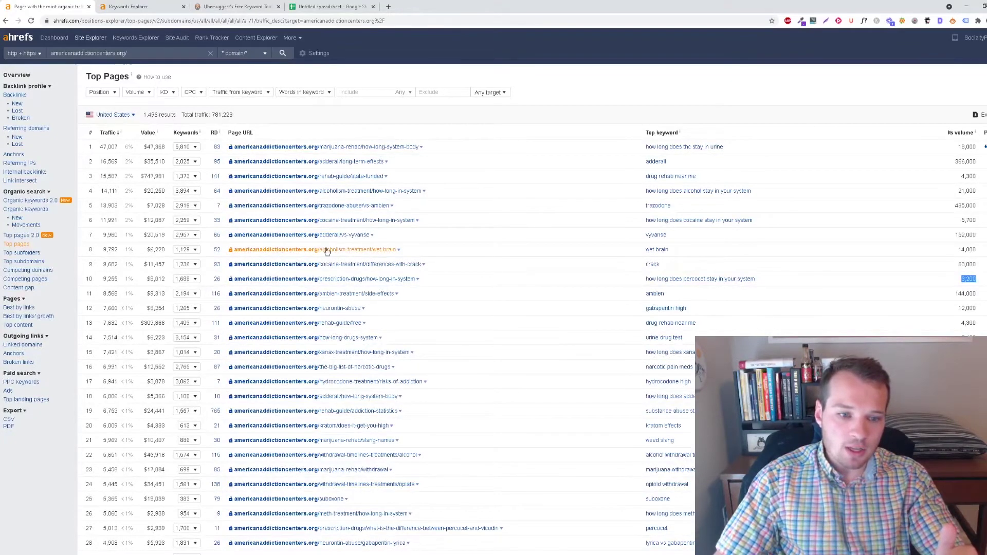
left_click(334, 6)
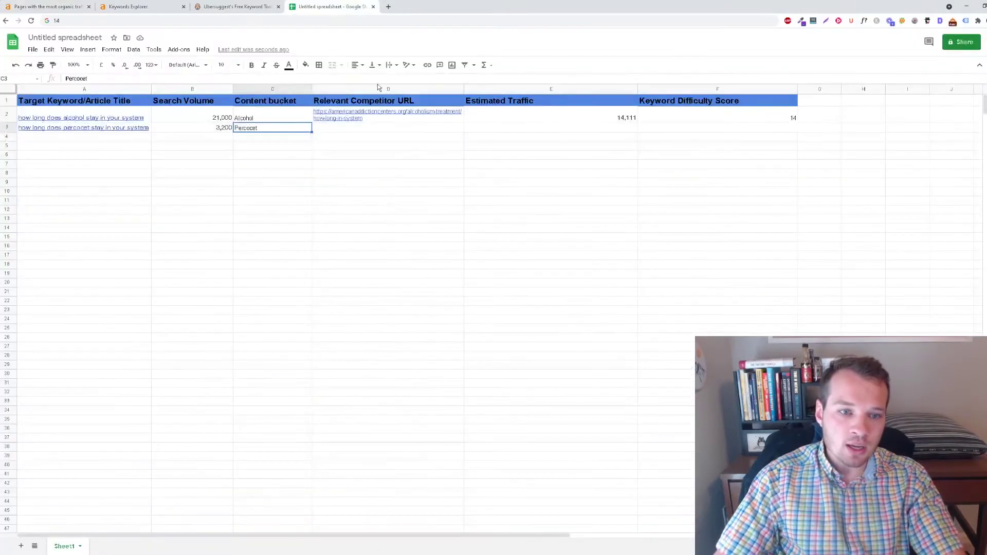
left_click(350, 131)
type("https://americanaddictioncenters.org/prescription-drugs/how-long-in-system")
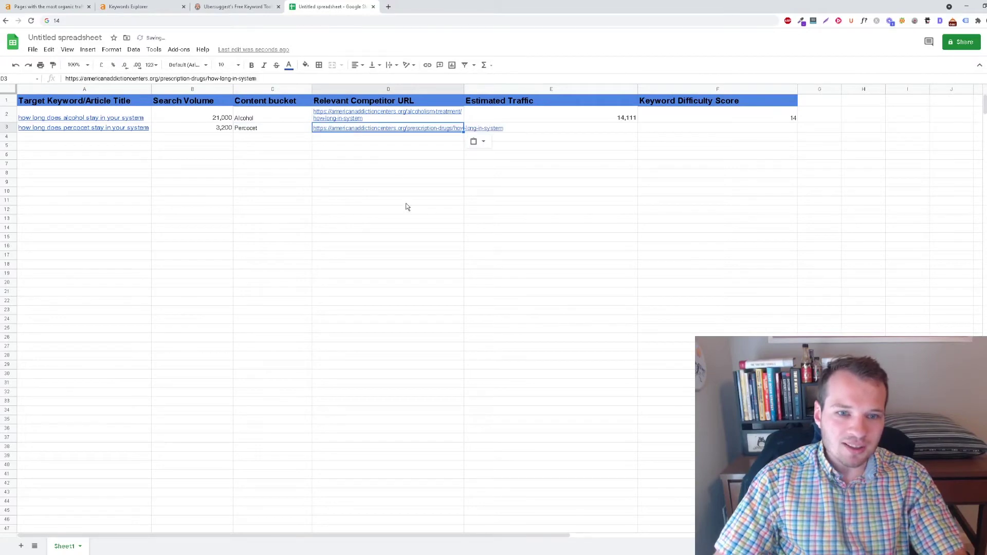
left_click(391, 65)
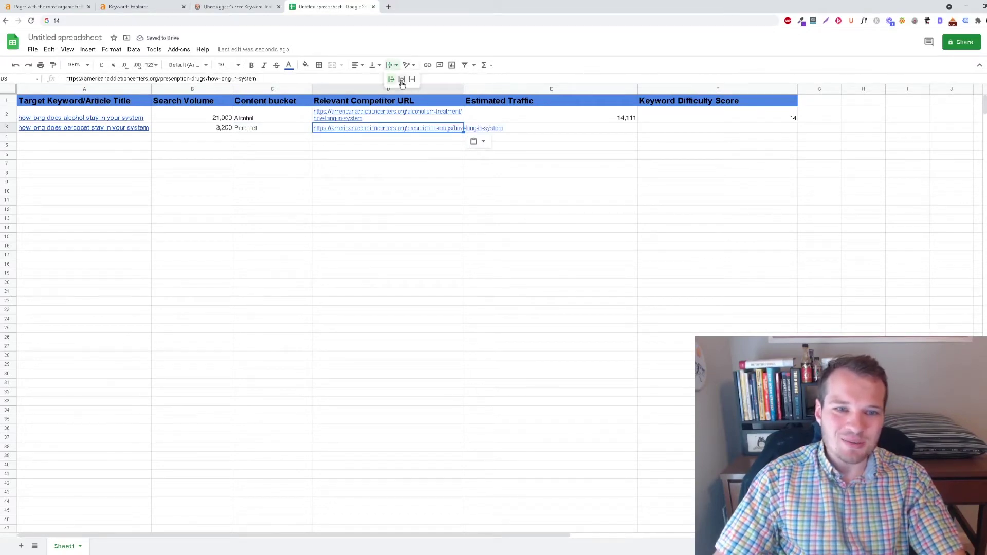
left_click(401, 79)
Copy the percocet page's traffic of 9,255 from the Ahrefs Top Pages report into the Estimated Traffic cell E3 in Google Sheets
left_click(3, 5)
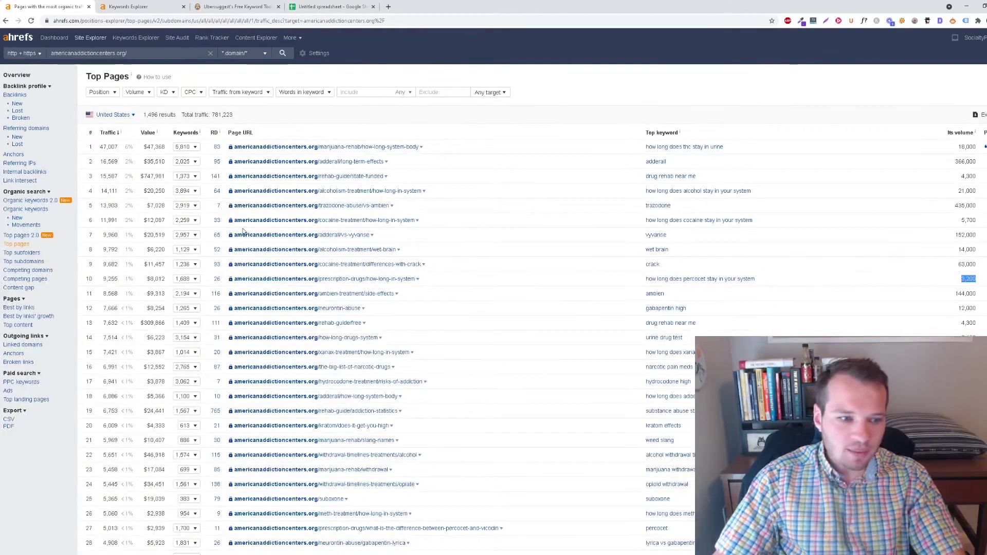
left_click(124, 281)
double_click(111, 279)
key("ctrl+c")
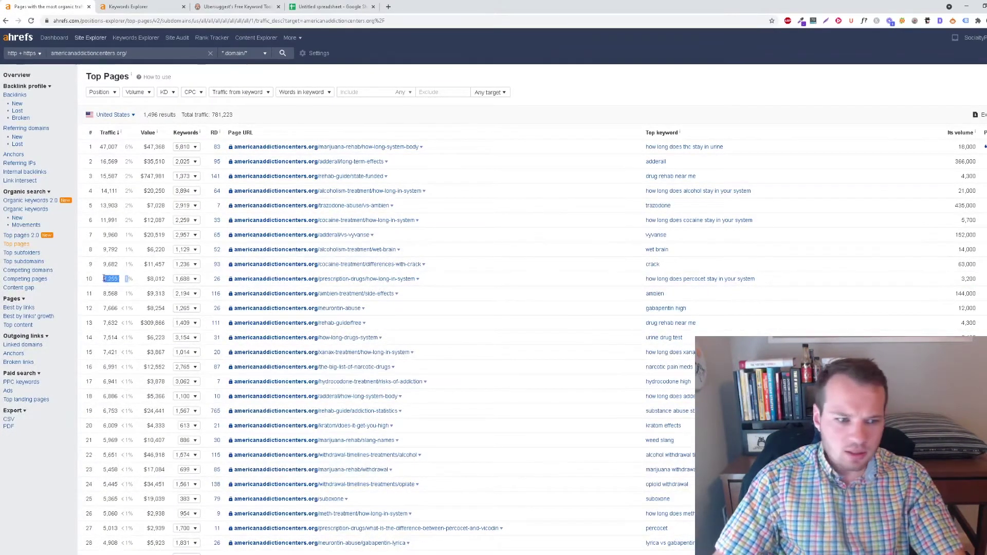
left_click(118, 278)
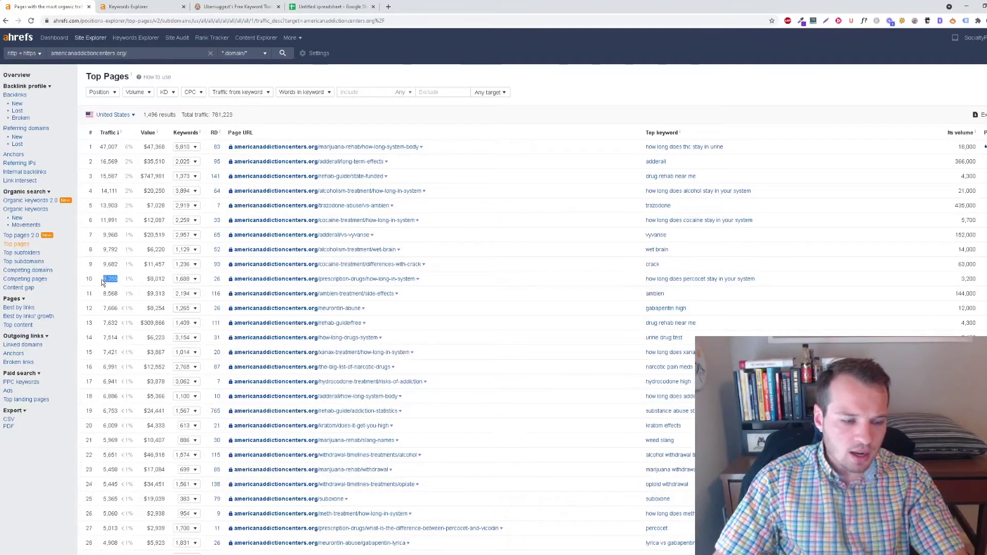
left_click(252, 6)
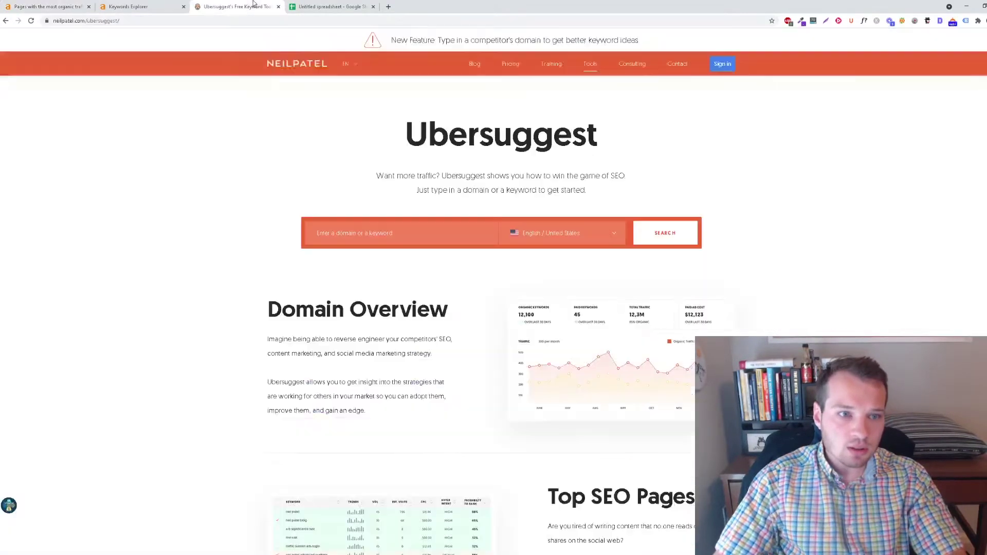
left_click(329, 6)
left_click(580, 133)
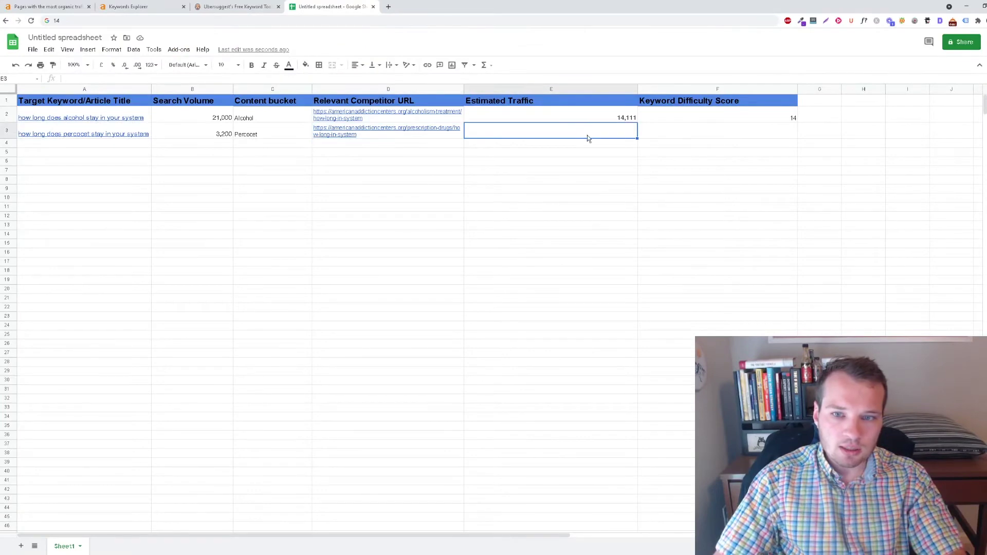
key("ctrl+v")
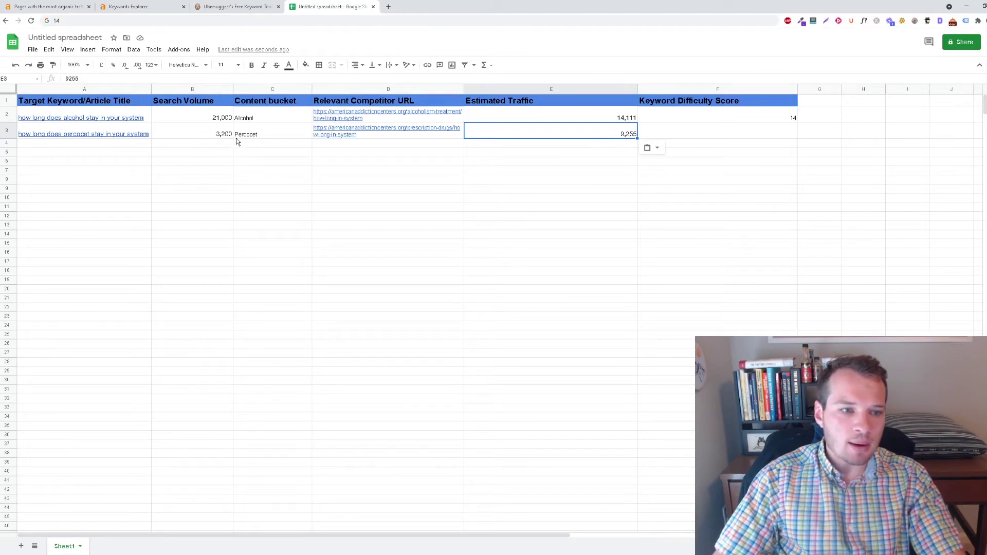
Compare the percocet keyword's search volume with the page's estimated traffic, and check the keyword's link in row 3
left_click(215, 136)
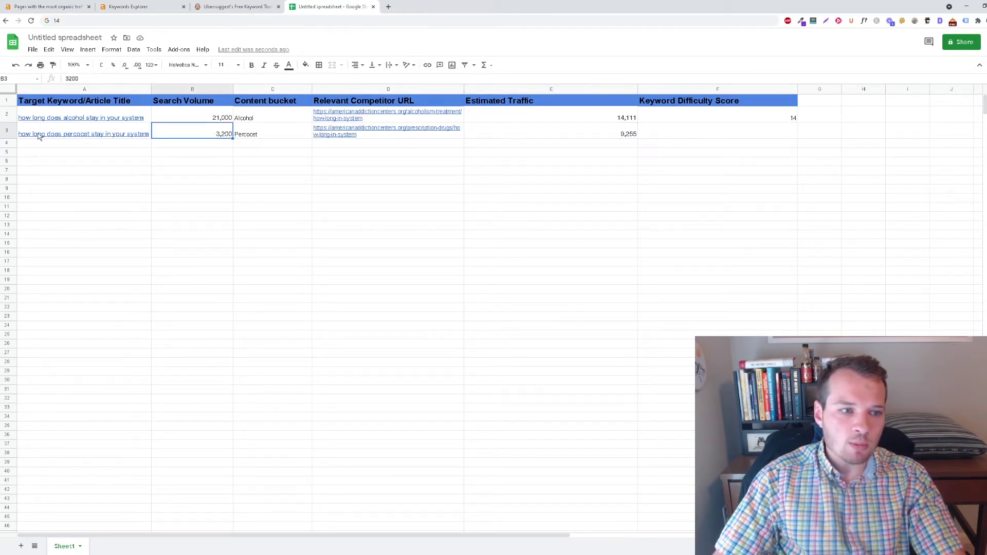
left_click(67, 138)
left_click(595, 134)
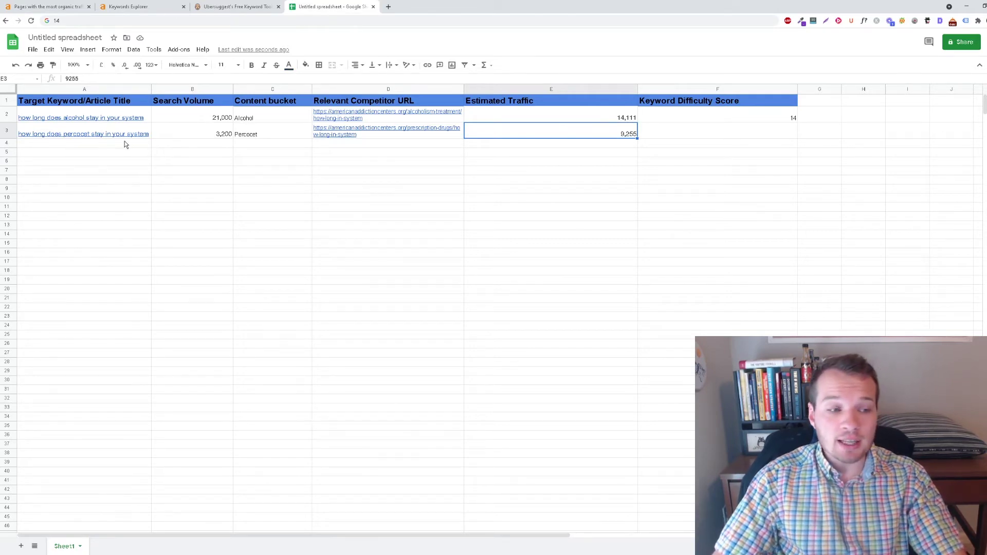
left_click(95, 138)
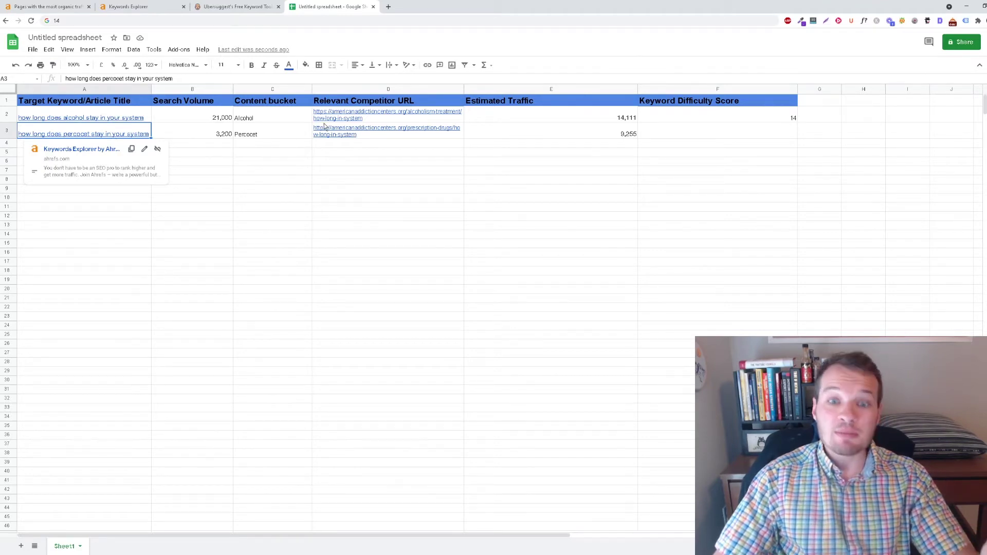
left_click(217, 136)
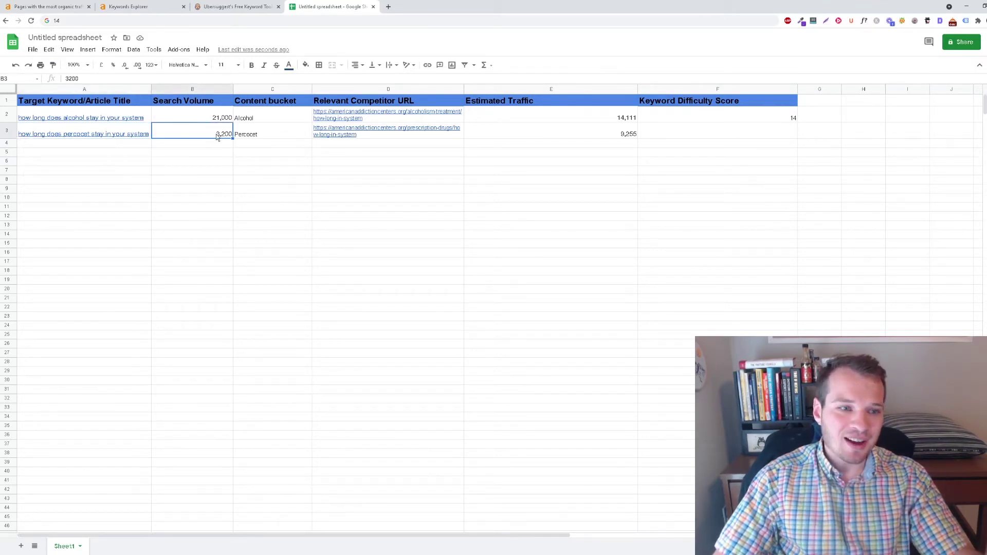
mouse_move(23, 135)
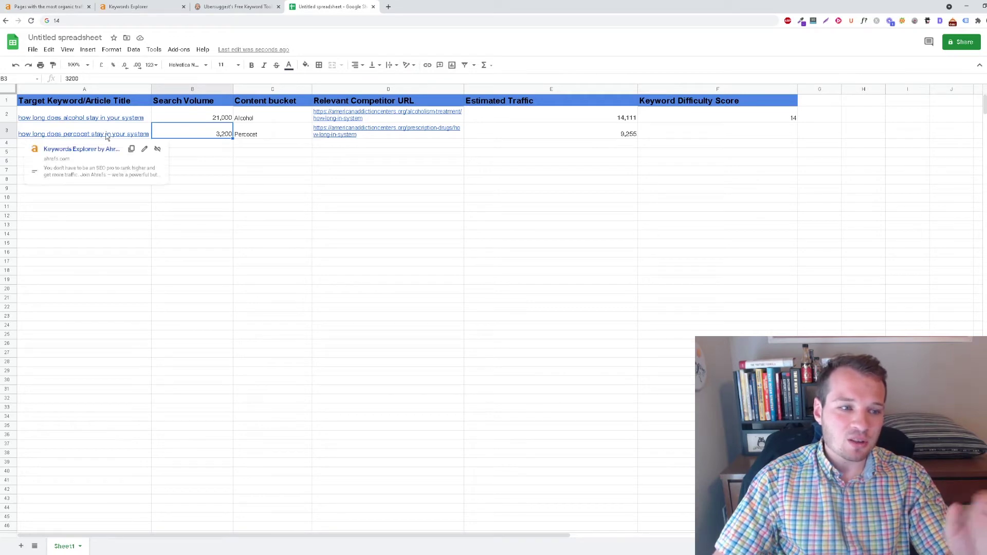
left_click(54, 131)
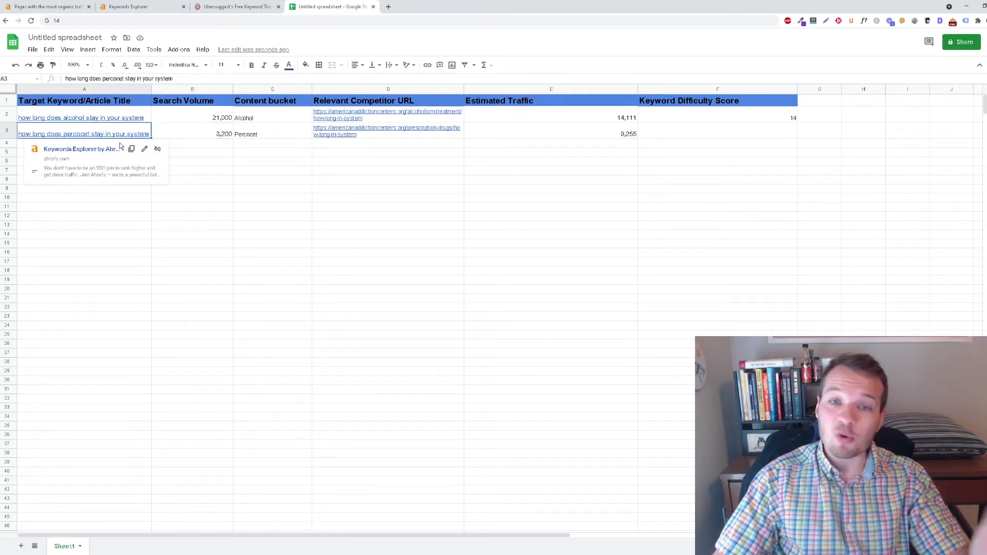
left_click(229, 135)
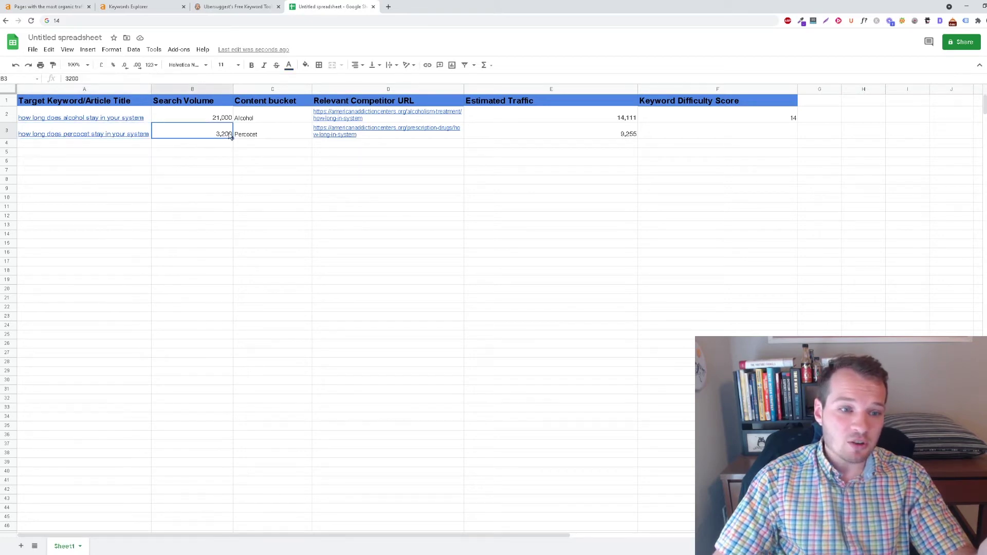
left_click(89, 137)
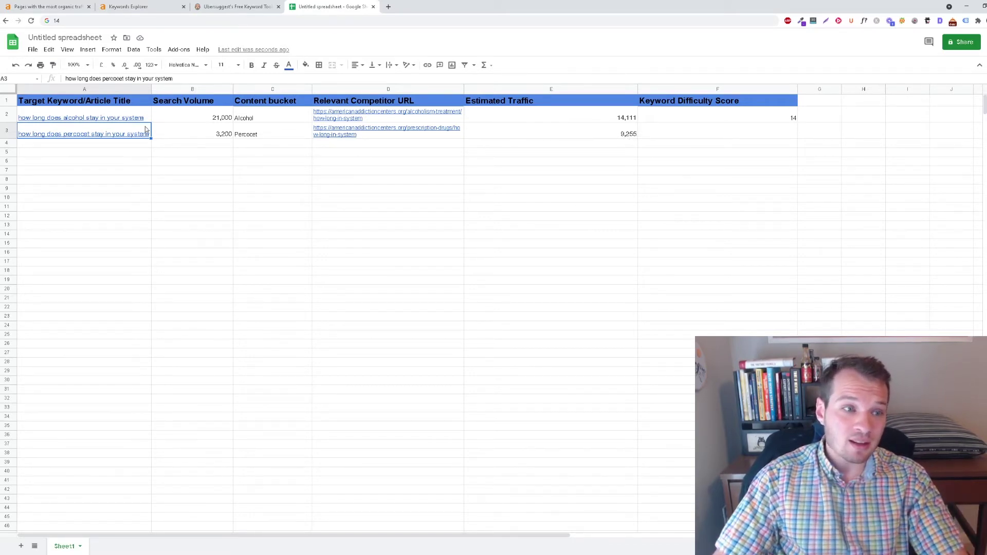
mouse_move(115, 132)
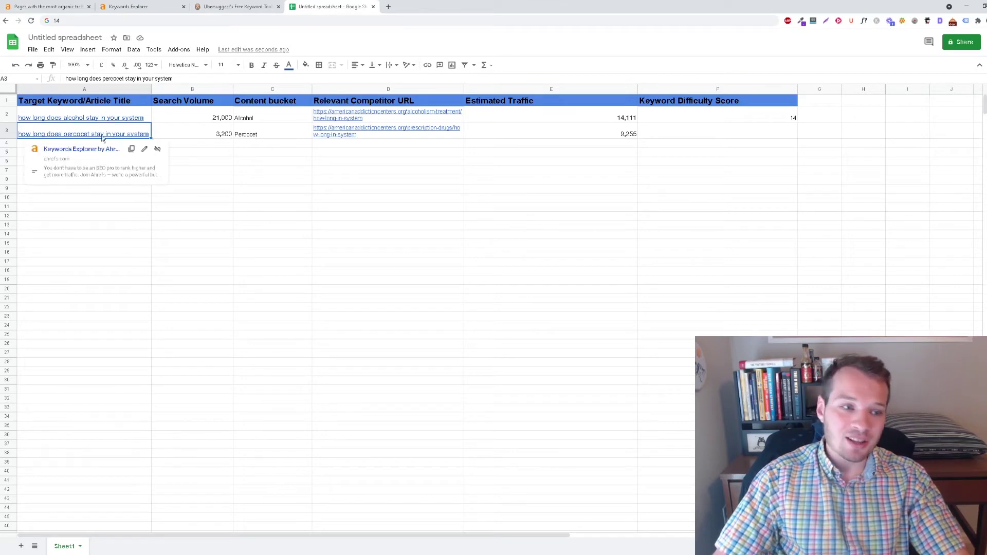
Open the percocet keyword's overview in Ahrefs and enter its difficulty of 14 in the Keyword Difficulty Score cell F3 in Google Sheets
left_click(120, 6)
left_click(312, 5)
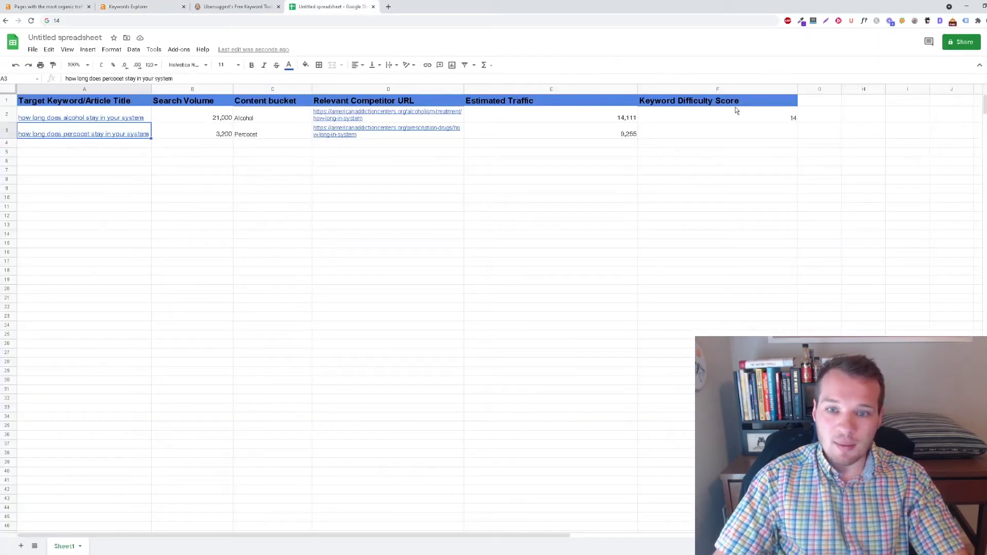
left_click(49, 5)
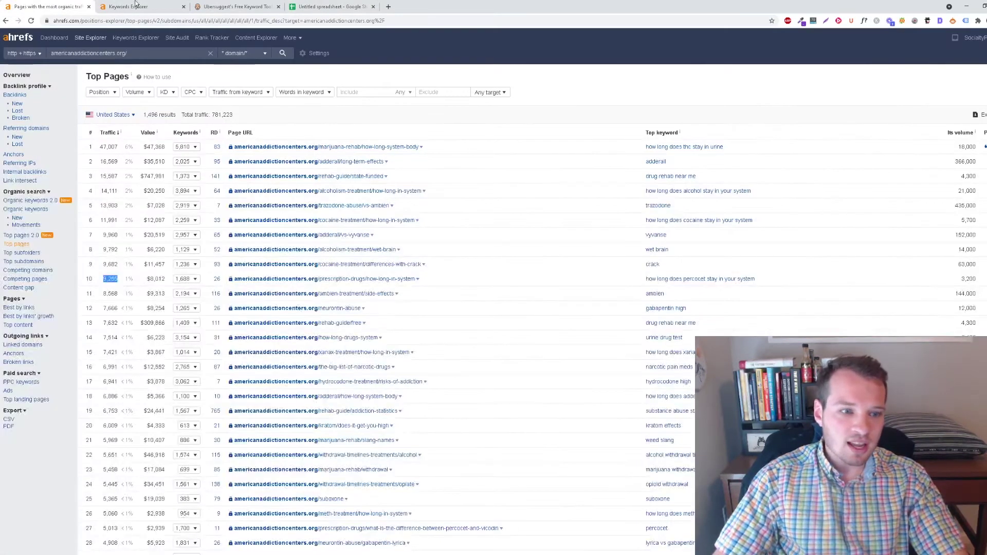
left_click(702, 280)
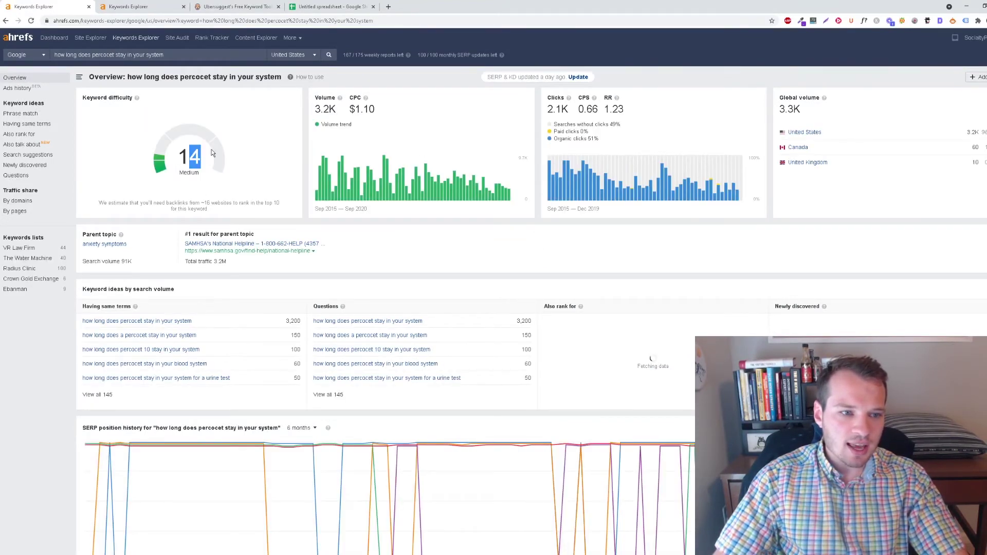
left_click(348, 6)
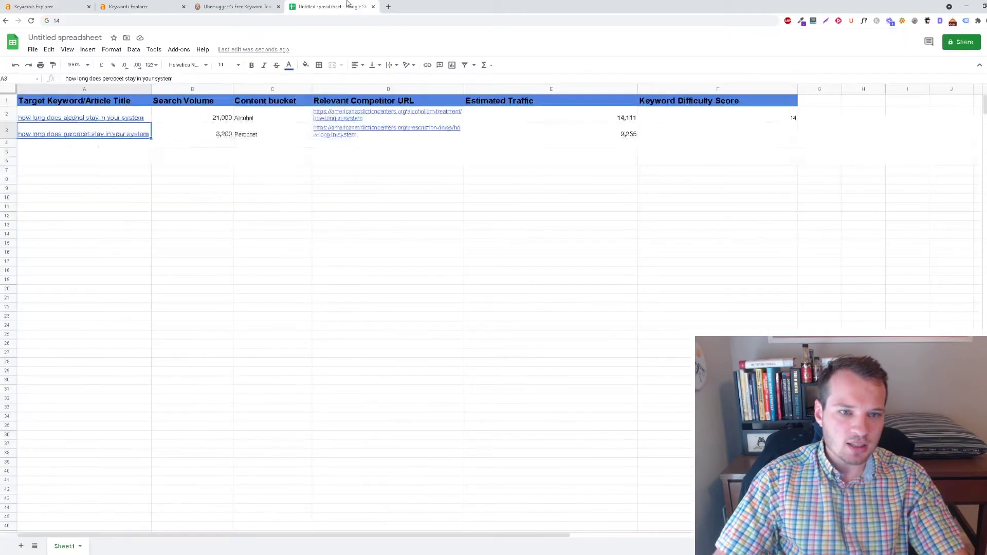
left_click(738, 135)
type("14")
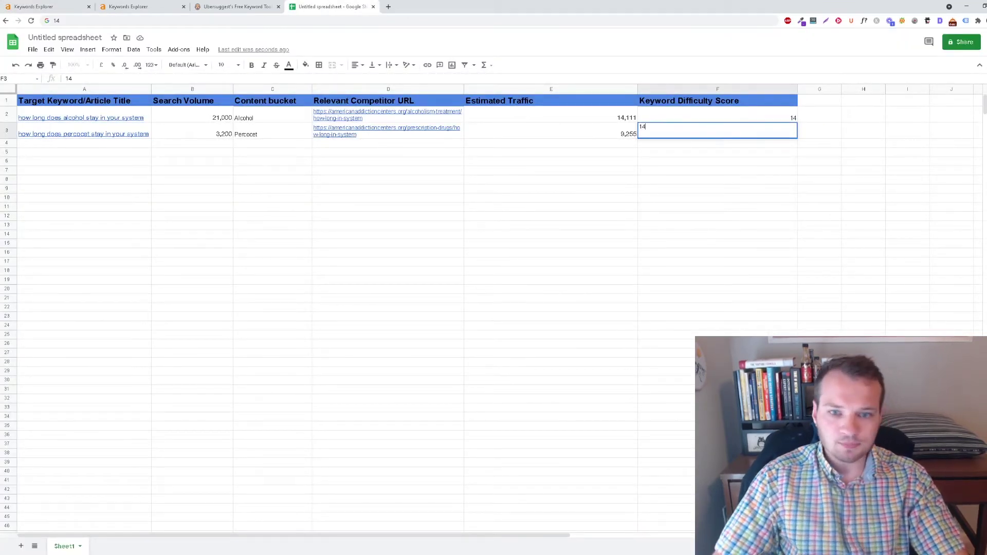
left_click(743, 184)
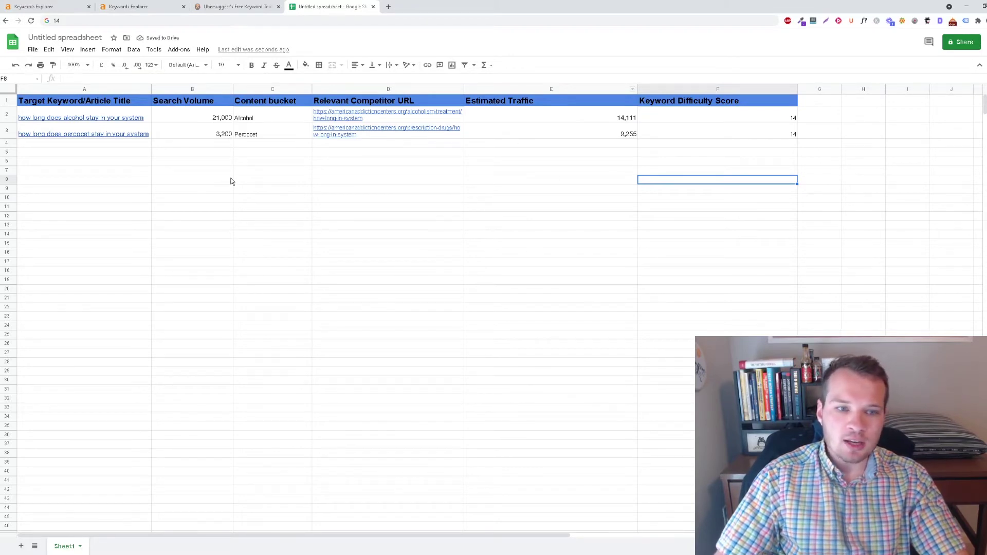
Review both keywords' content buckets and difficulty scores, along with the Page Paragraphs column heading
left_click(267, 118)
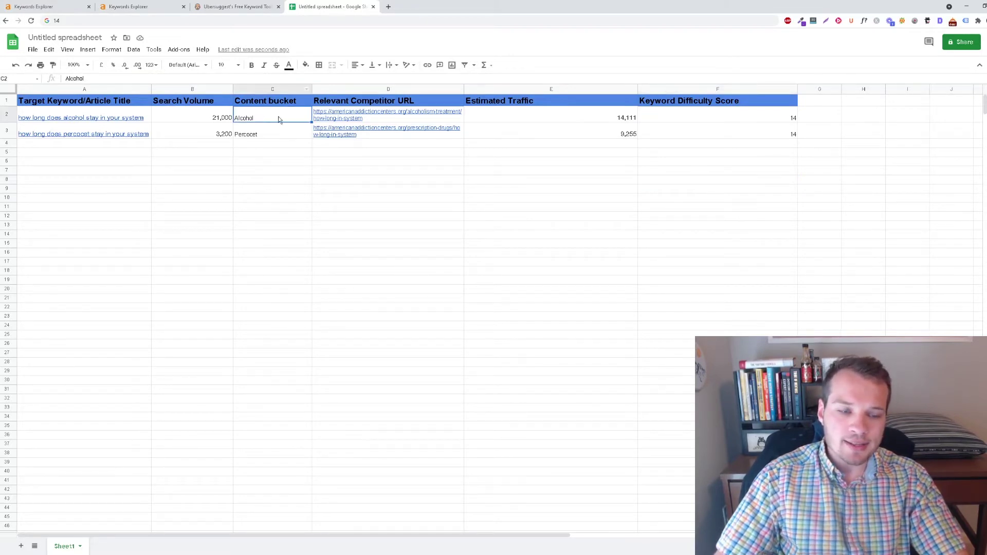
left_click(275, 138)
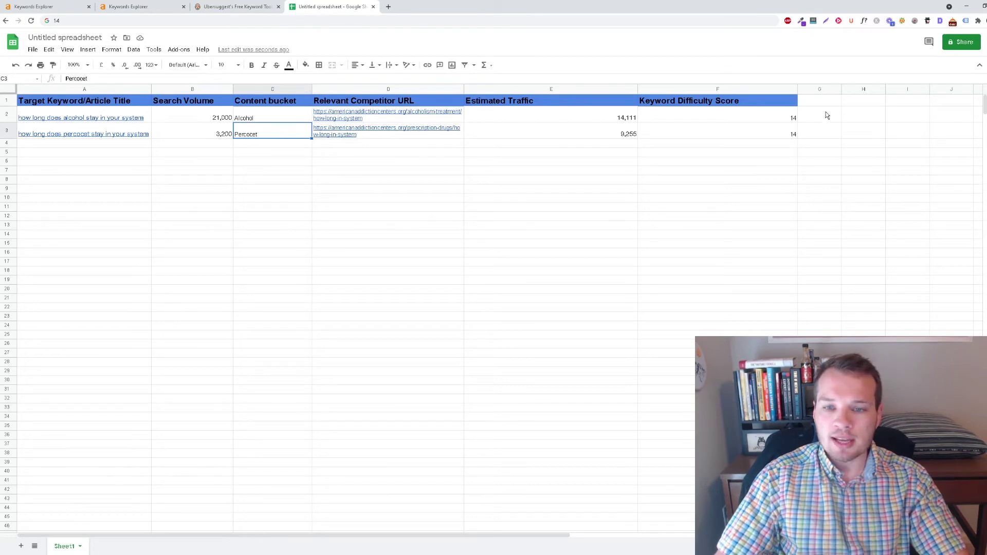
left_click_drag(788, 101, 789, 134)
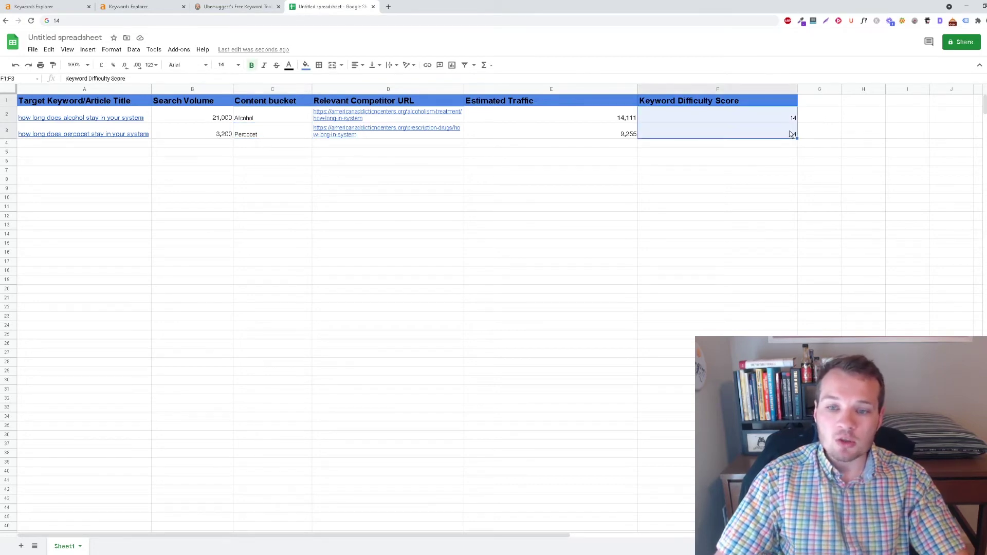
left_click(792, 134)
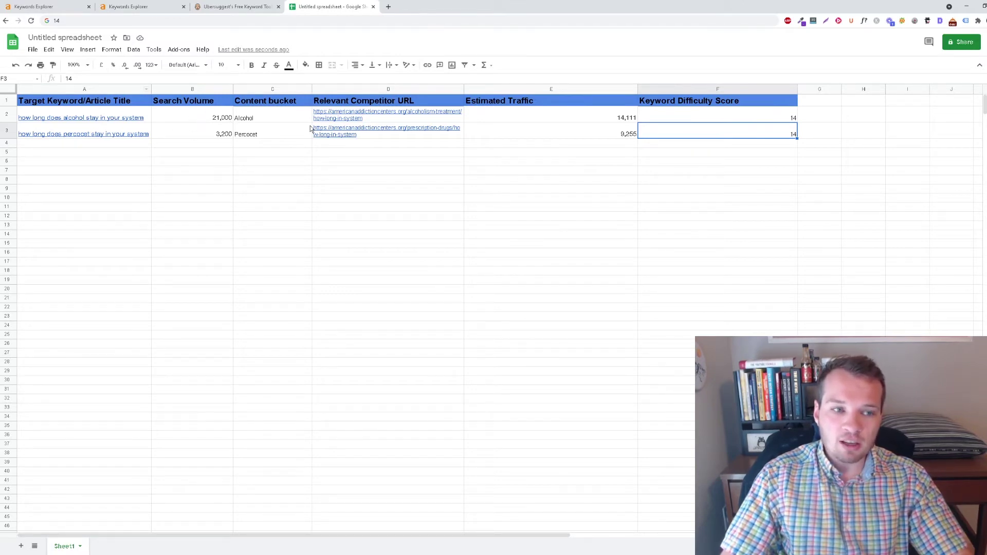
left_click(718, 213)
left_click_drag(783, 122, 795, 138)
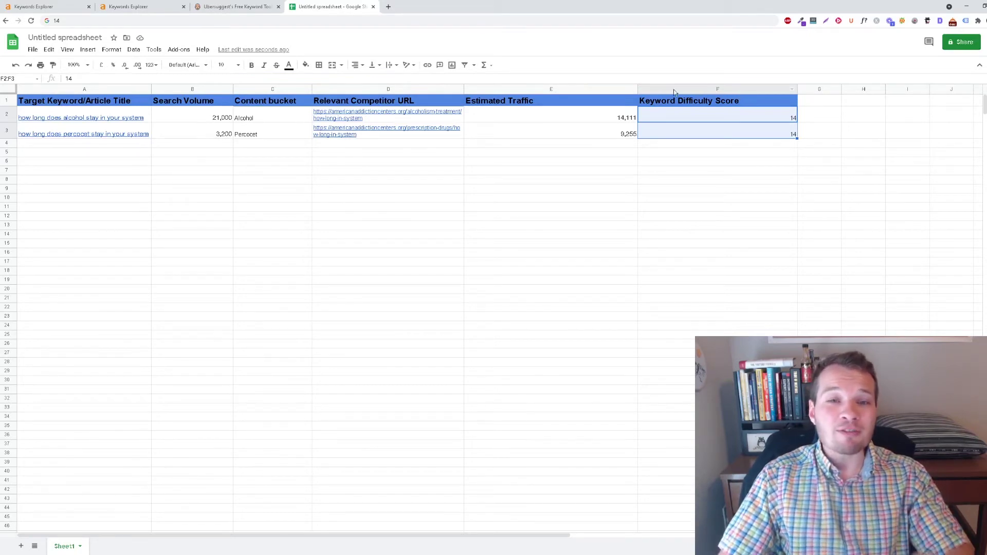
left_click(705, 183)
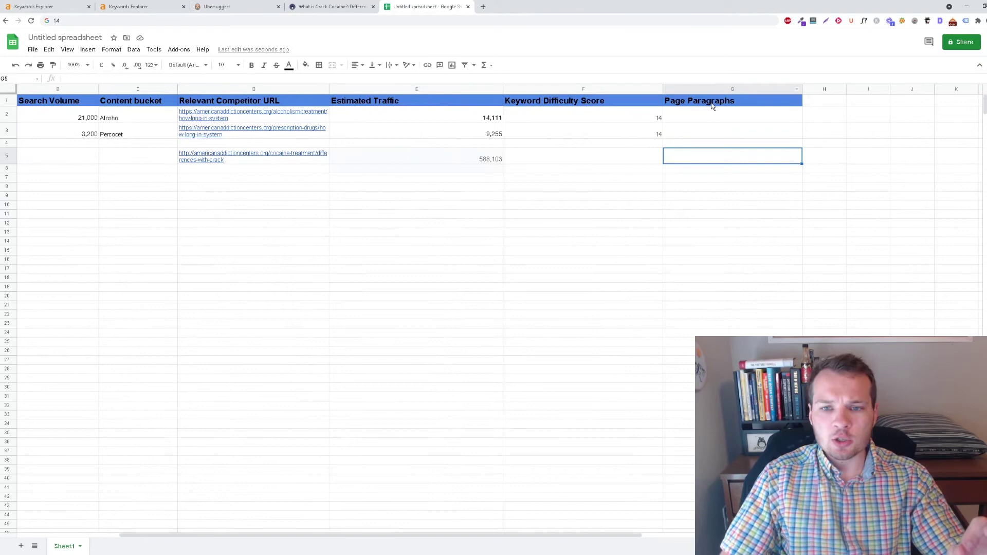
left_click(712, 104)
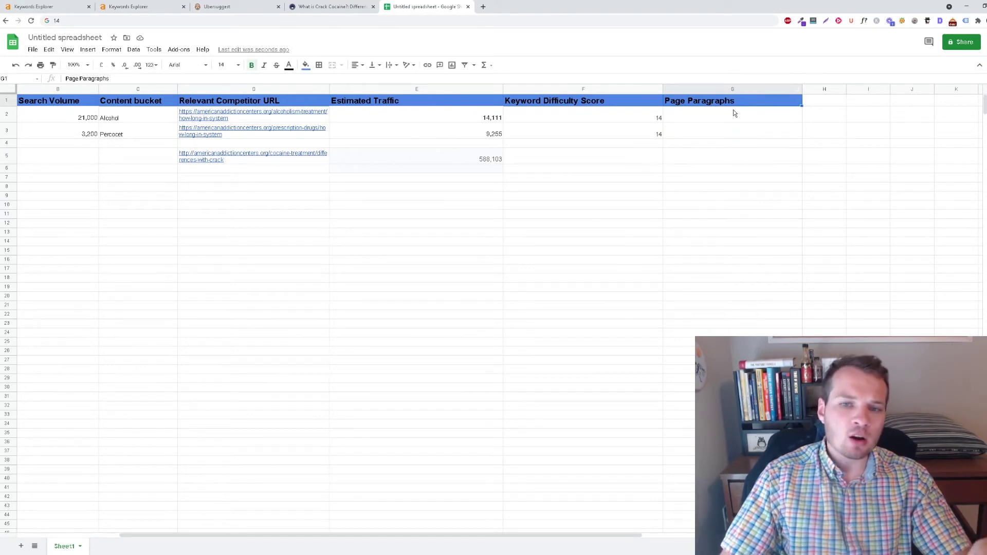
left_click(498, 270)
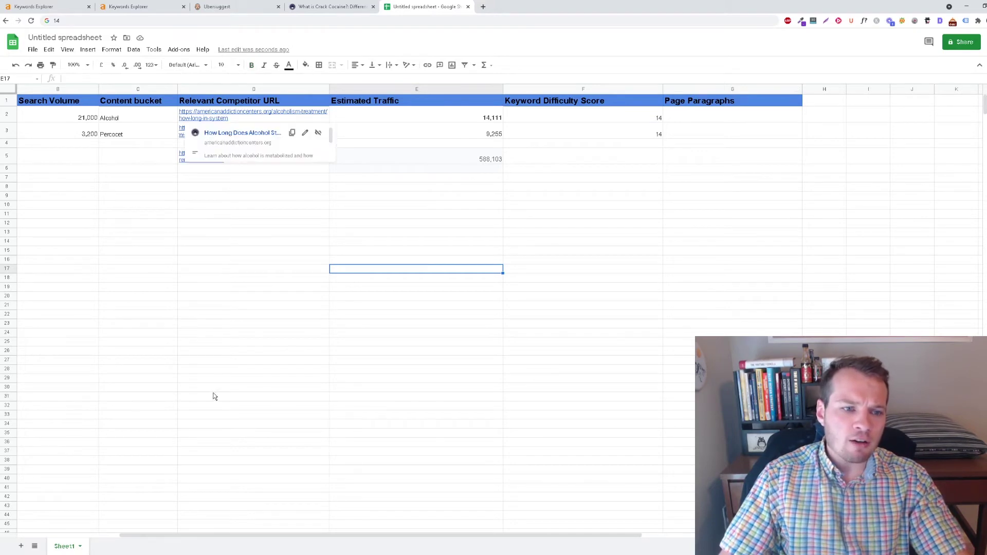
Open the alcohol keyword's competitor page from its link in the Relevant Competitor URL cell D2
left_click(256, 360)
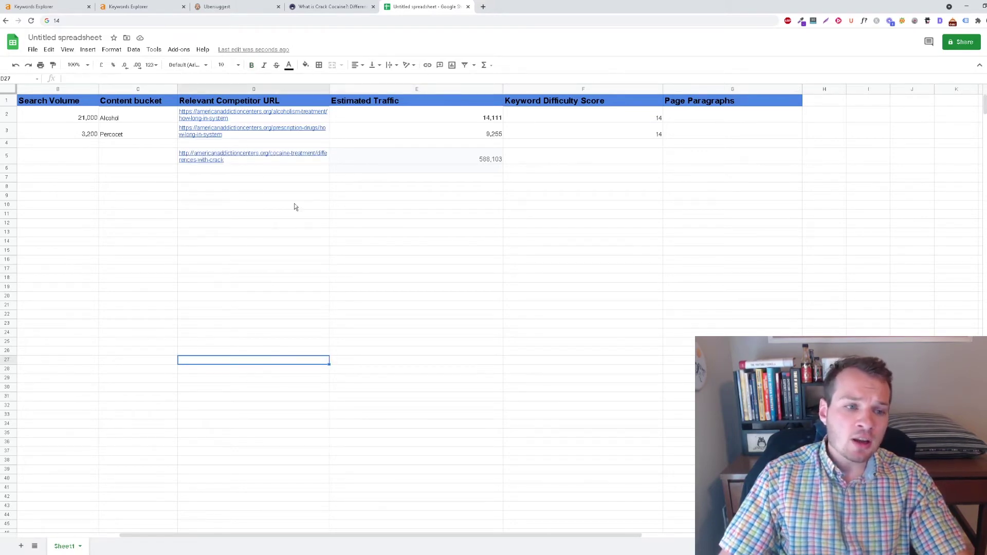
mouse_move(222, 123)
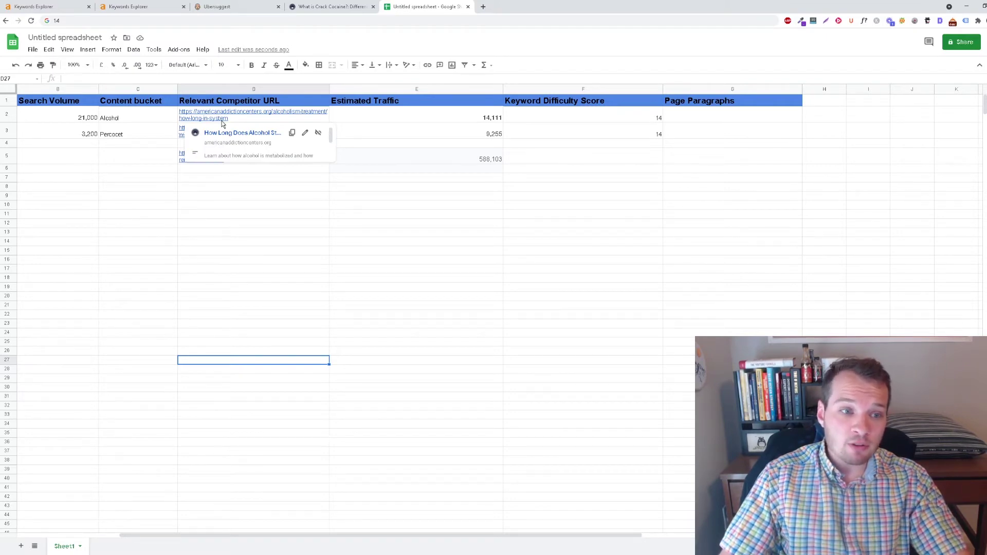
left_click(222, 123)
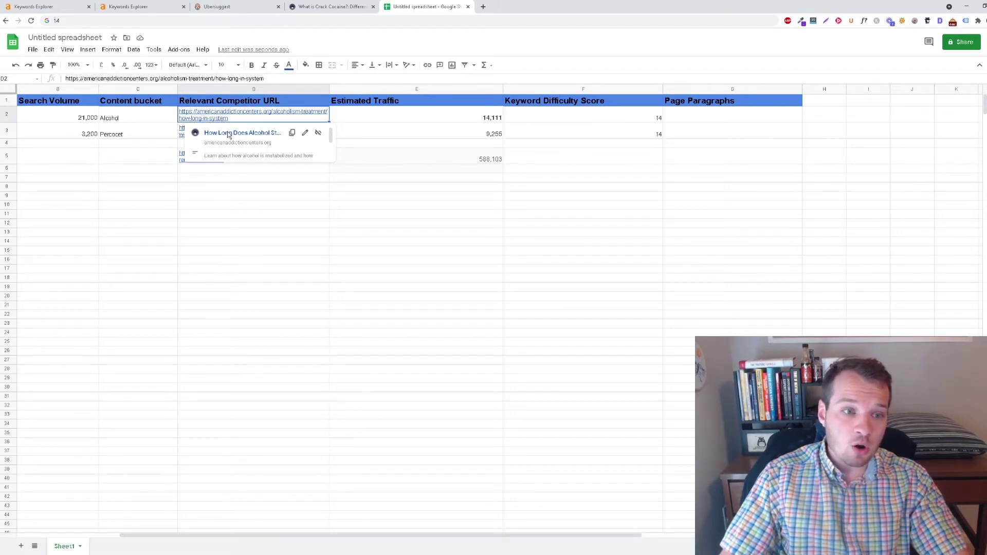
left_click(232, 135)
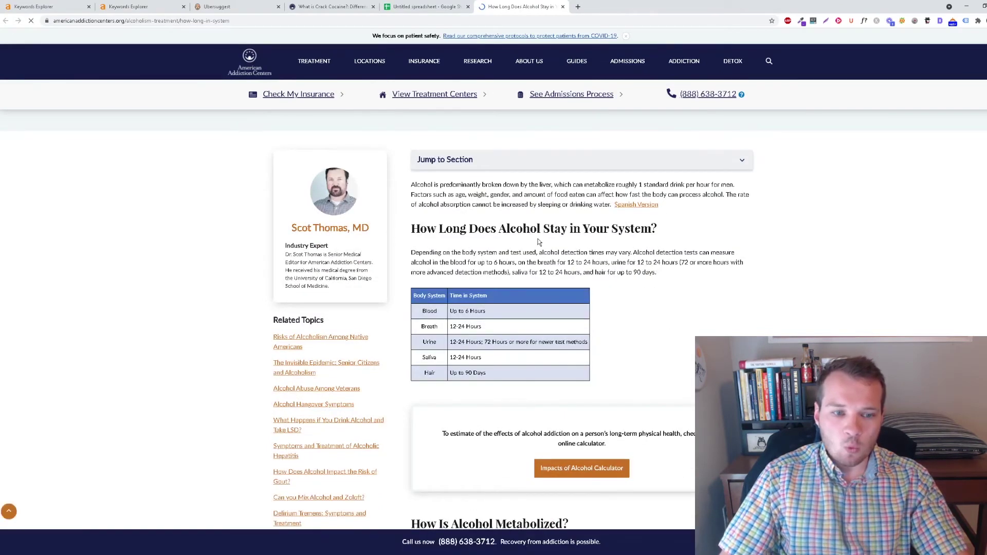
Skim the section headings of the alcohol article, starting with "How Long Does Alcohol Stay in Your System?"
left_click_drag(411, 228, 640, 219)
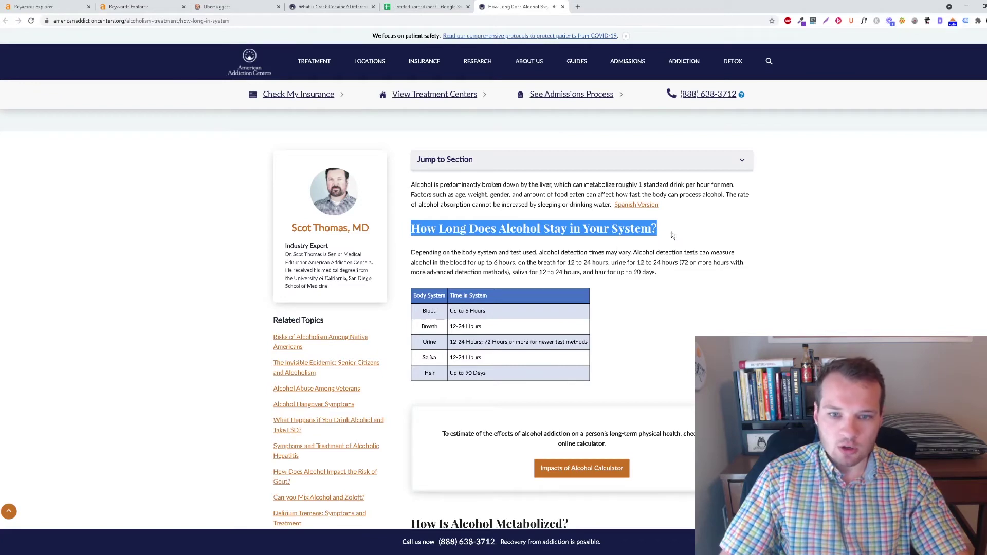
scroll(683, 236, "down", 1)
scroll(683, 236, "up", 1)
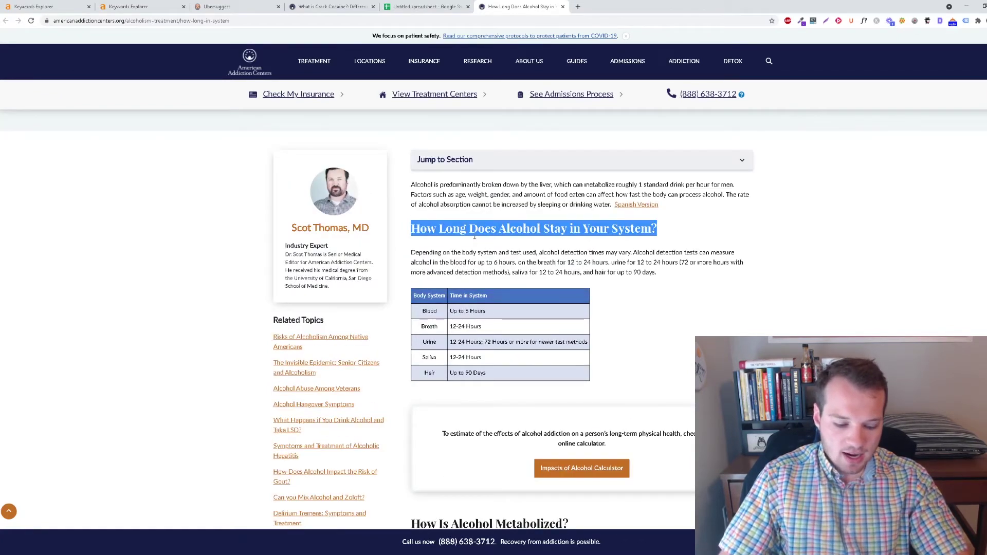
scroll(523, 252, "down", 20)
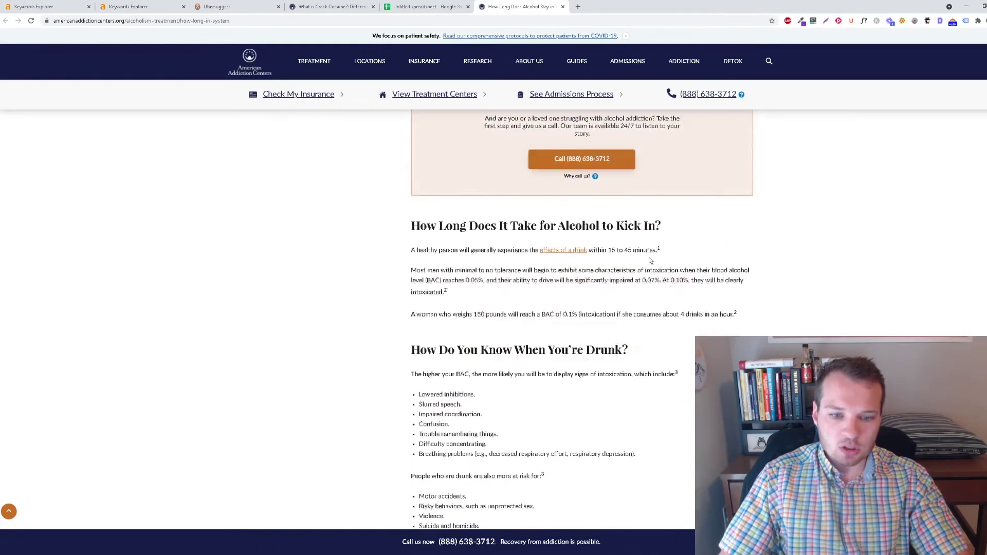
scroll(319, 224, "down", 20)
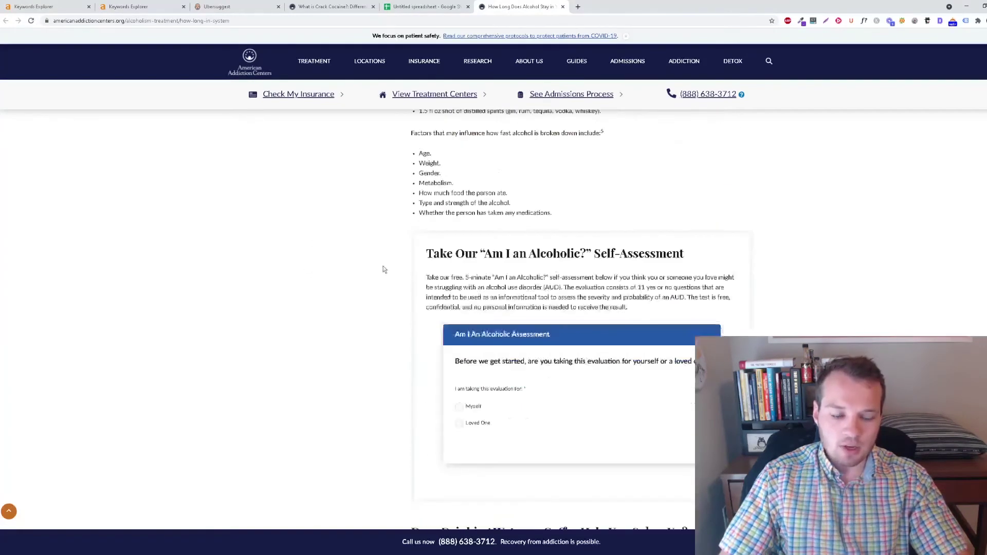
scroll(490, 322, "down", 10)
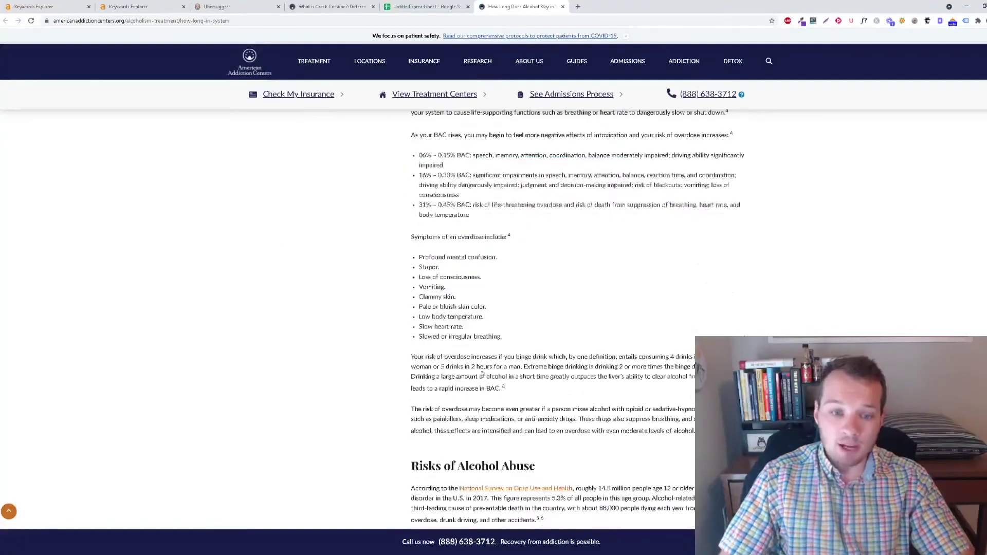
Examine the alcohol article's detection-time table, calculator link and infographic on speed of effects and length of detection
key("Home")
scroll(443, 264, "down", 4)
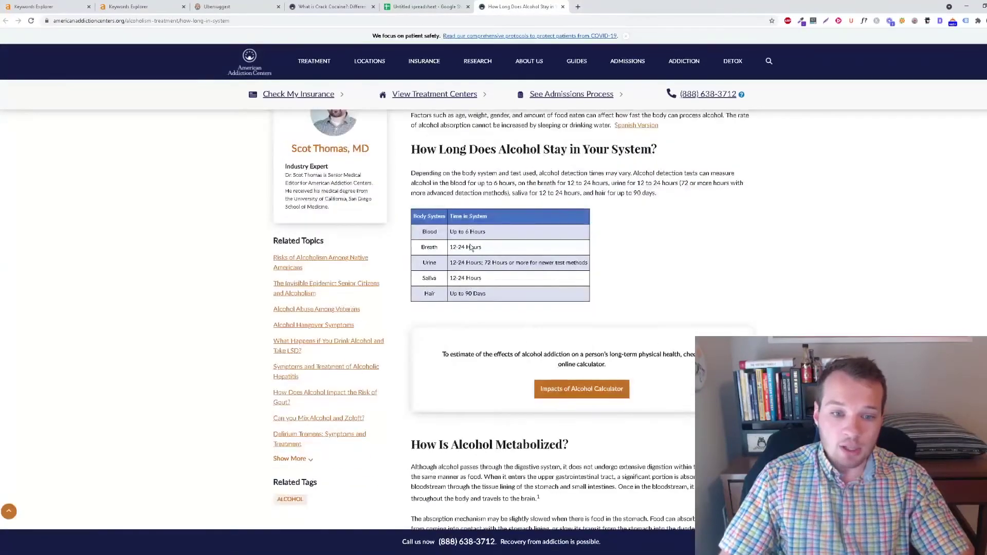
scroll(446, 218, "down", 2)
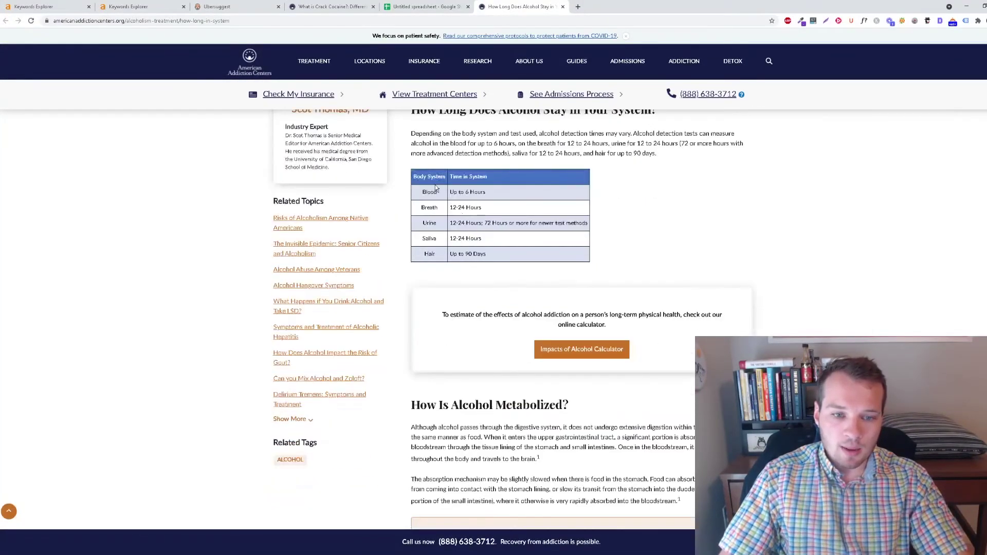
scroll(464, 213, "down", 3)
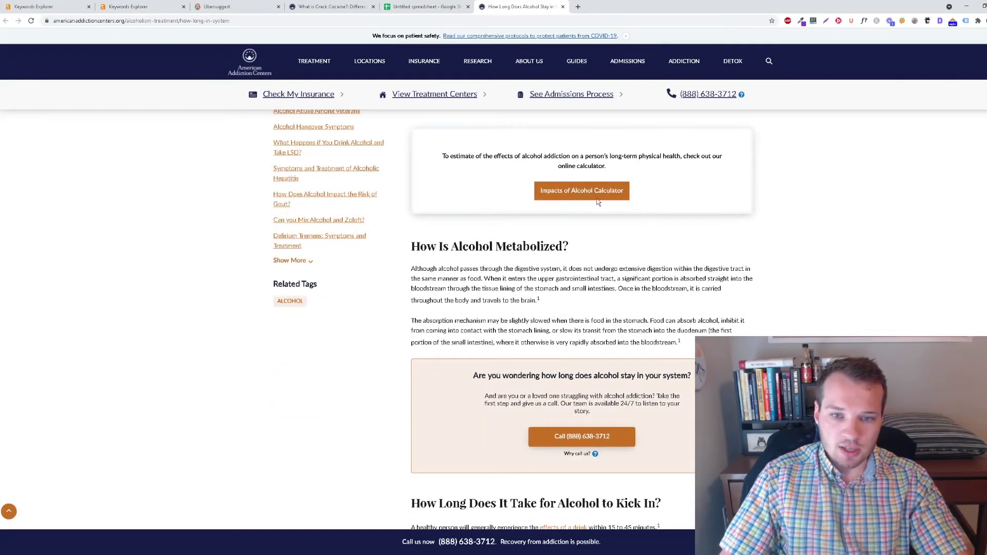
scroll(539, 229, "down", 15)
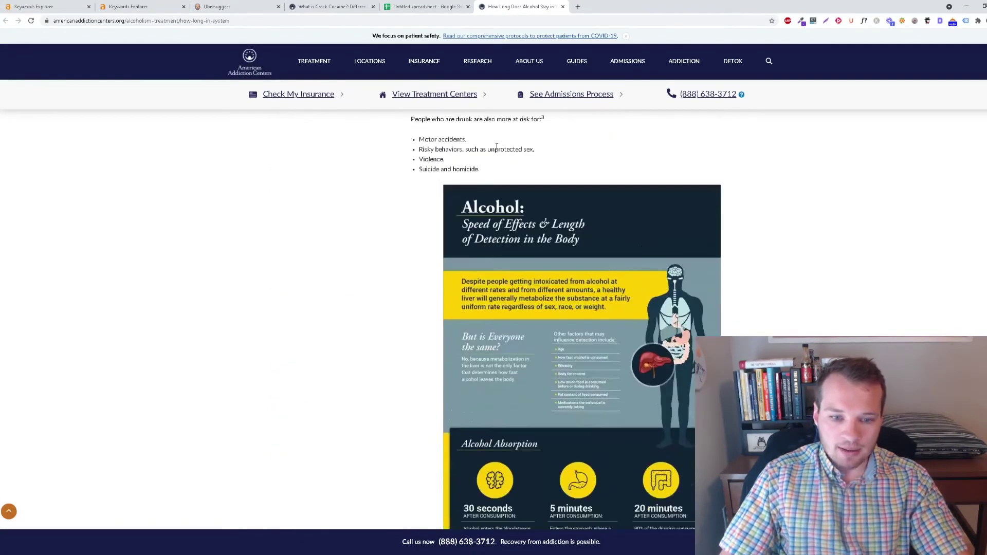
scroll(668, 206, "down", 6)
scroll(648, 279, "up", 2)
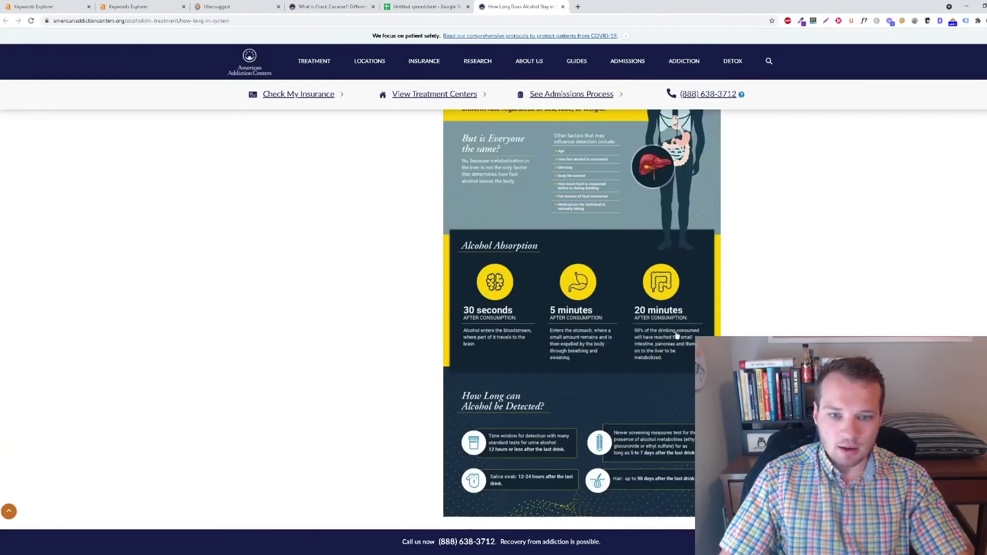
scroll(648, 279, "up", 3)
scroll(586, 284, "down", 7)
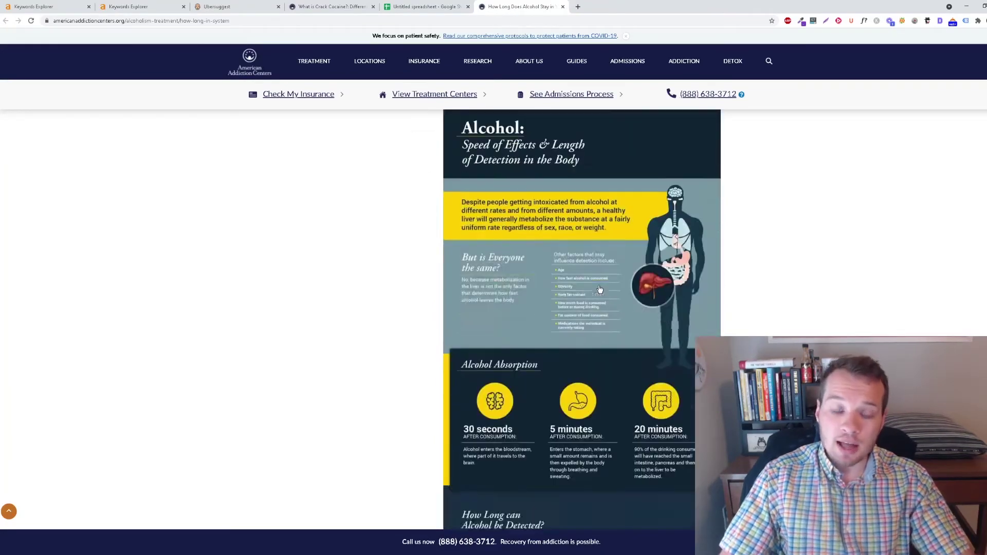
Examine the rest of the alcohol article, including its self-assessment, video, "You Might Also Be Interested In" links and sources
scroll(586, 283, "down", 19)
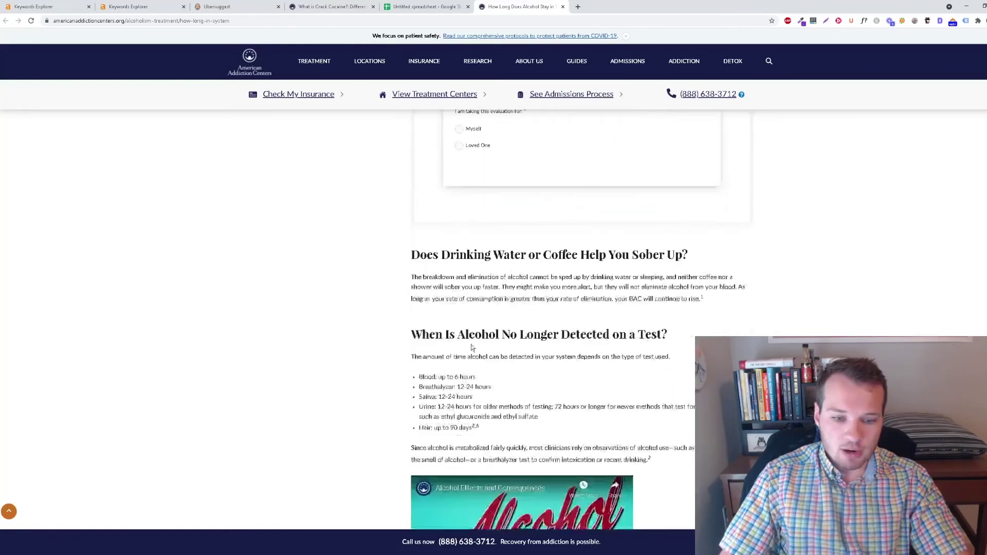
left_click_drag(367, 138, 360, 308)
left_click(315, 214)
scroll(529, 265, "down", 13)
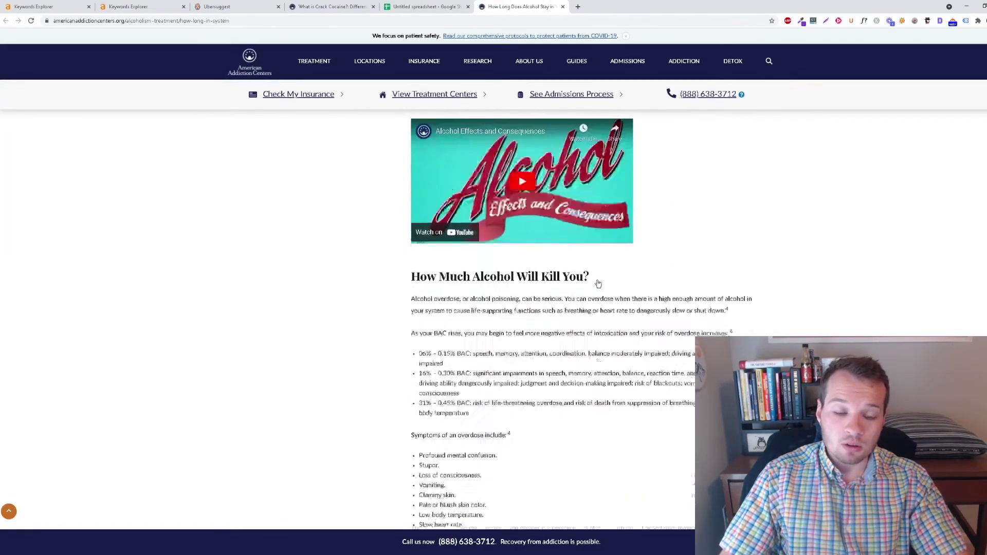
scroll(572, 220, "down", 2)
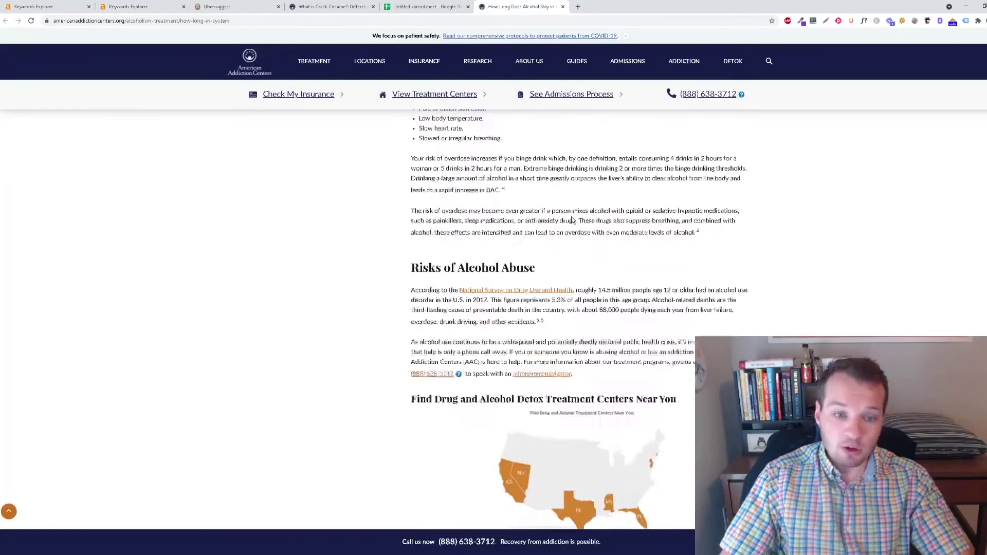
scroll(432, 263, "down", 5)
scroll(432, 264, "down", 2)
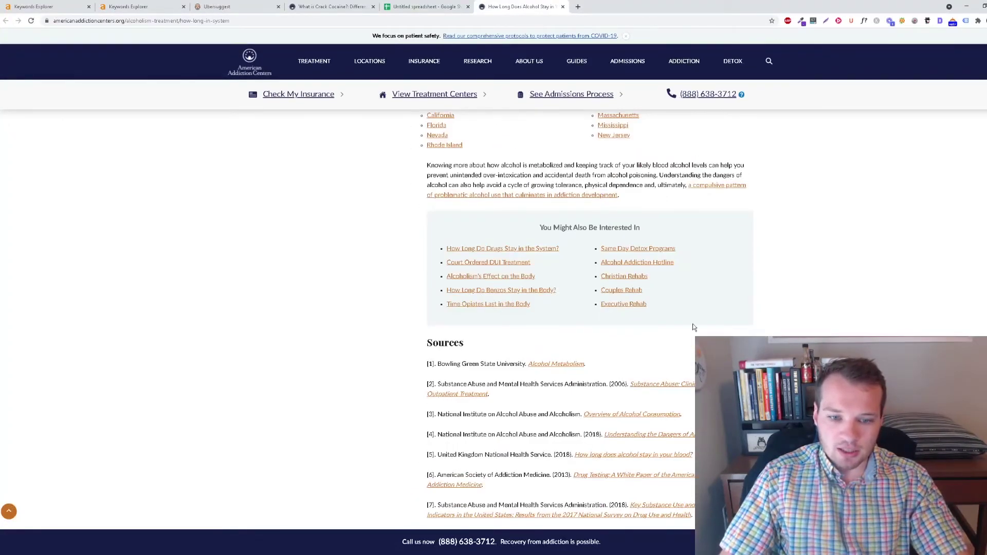
left_click_drag(535, 227, 671, 225)
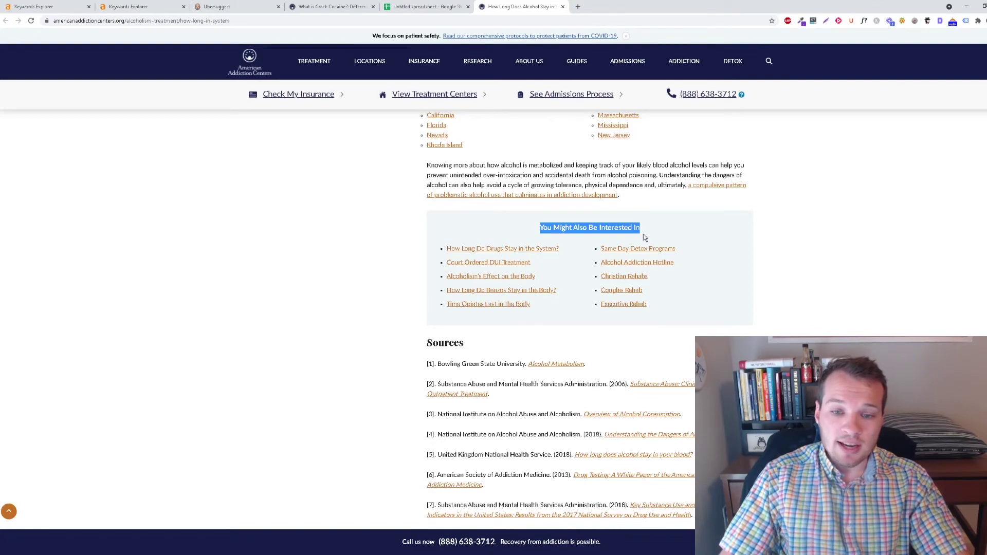
scroll(467, 254, "down", 3)
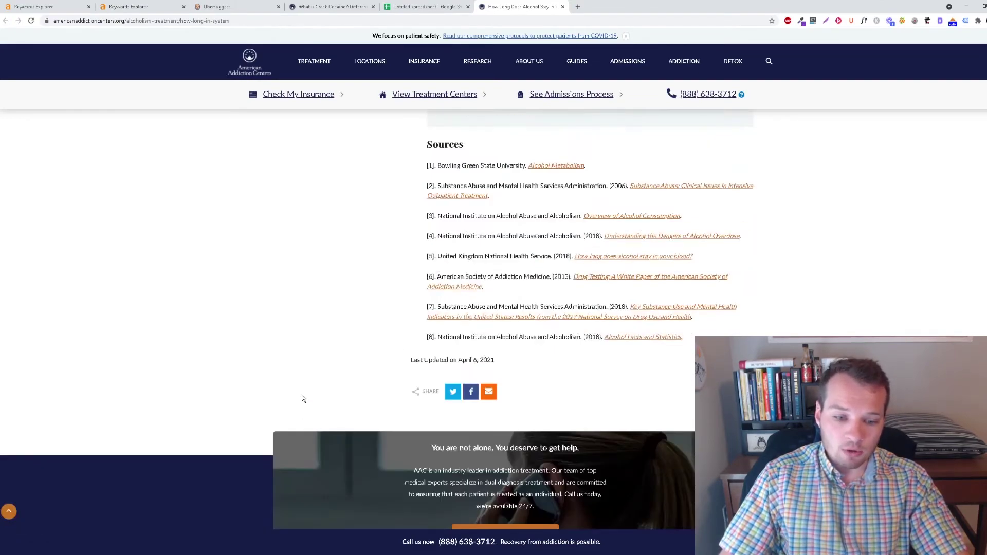
Enter the headings "How Long Does Alcohol Stay in Your System?", "How Is Alcohol Metabolized?" and "How Long Does It Take for Alcohol to Kick In?" in G2
scroll(303, 398, "up", 20)
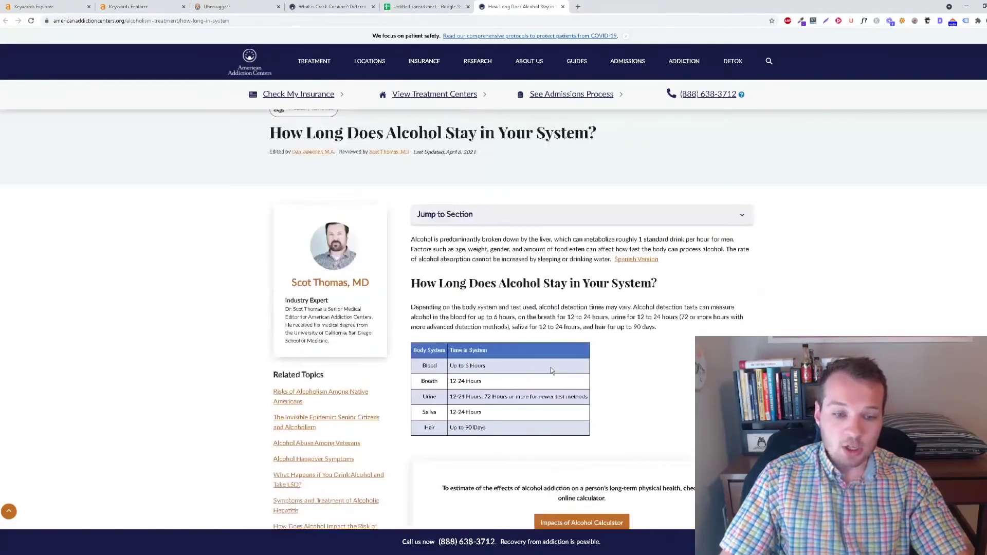
scroll(550, 367, "up", 2)
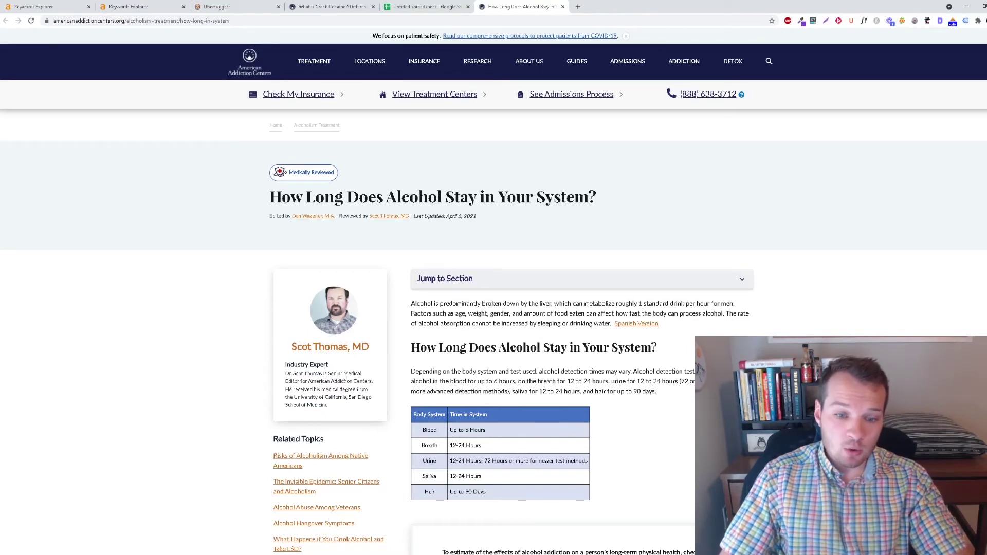
triple_click(550, 348)
key("ctrl+c")
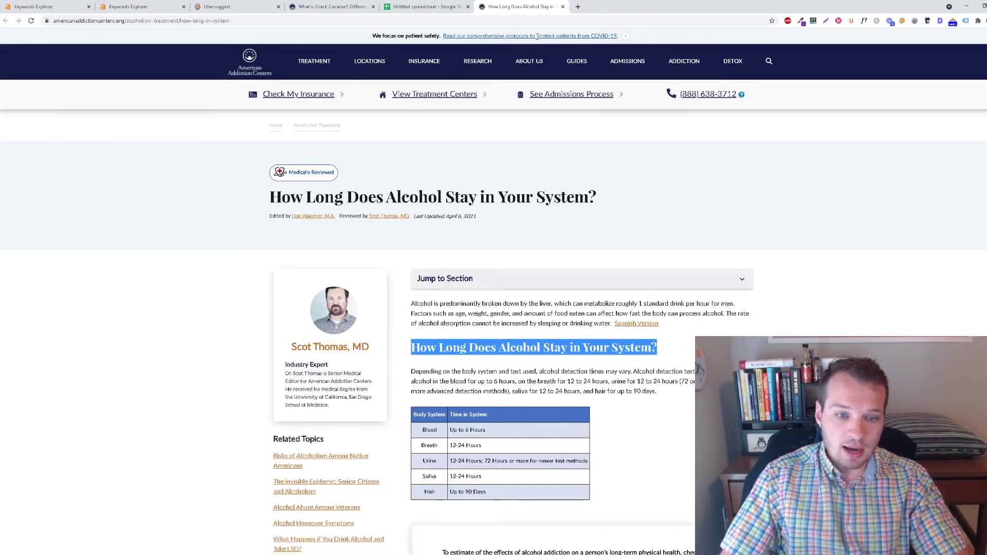
left_click(417, 23)
key("ctrl+v")
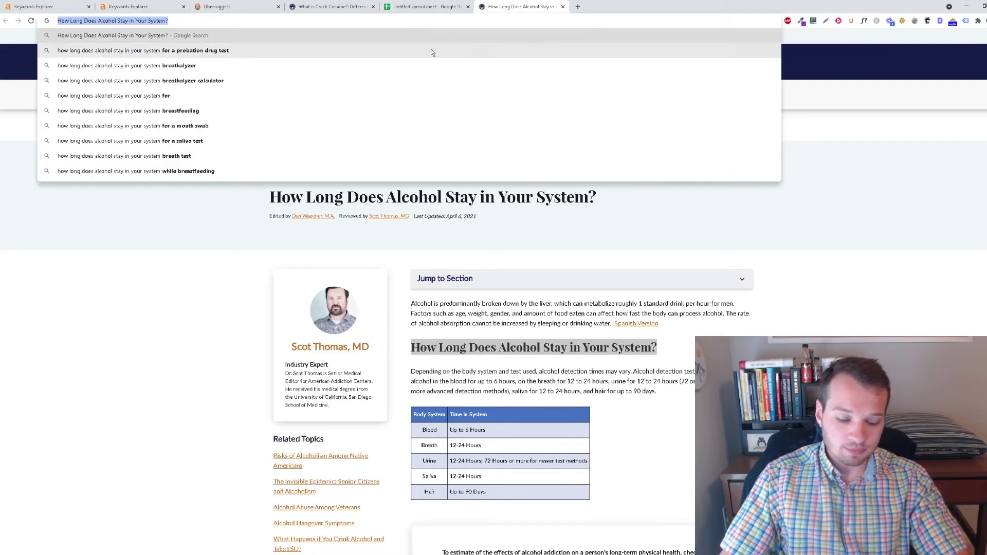
left_click(430, 6)
left_click(692, 119)
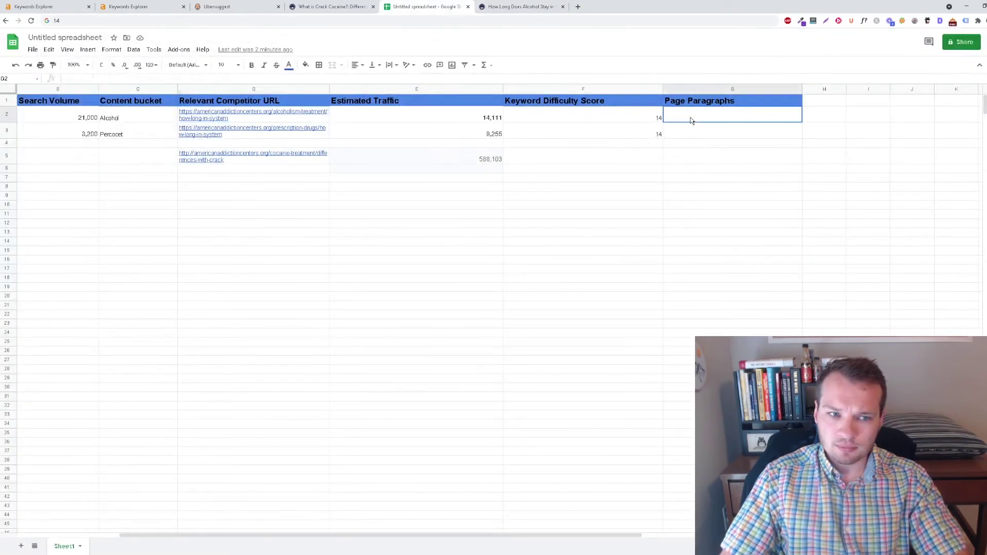
type("How Long Does Alcohol Stay in Your System?, How Is Alcohol Metabolized?, How Long Does It Take for Alcohol to Kick In?")
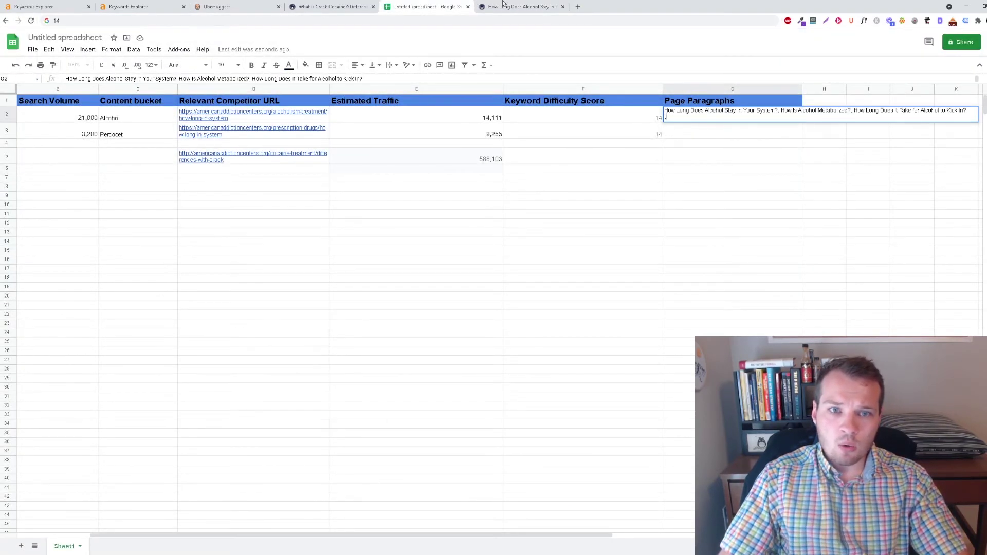
Copy the article heading "How Do You Know When You're Drunk?" and append it after a comma in the Page Paragraphs cell G2
left_click(503, 5)
scroll(485, 245, "down", 2)
triple_click(502, 311)
key("ctrl+c")
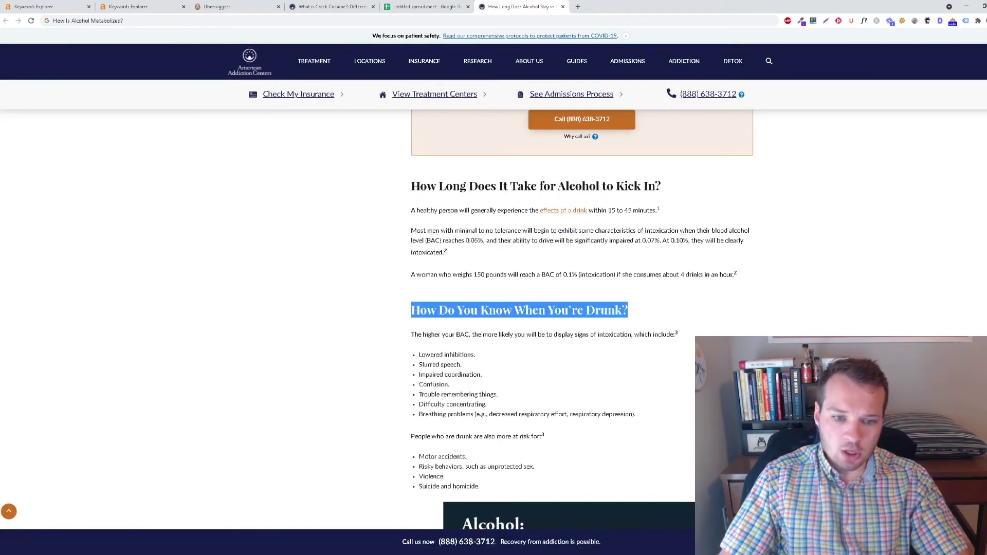
left_click_drag(413, 17, 413, 17)
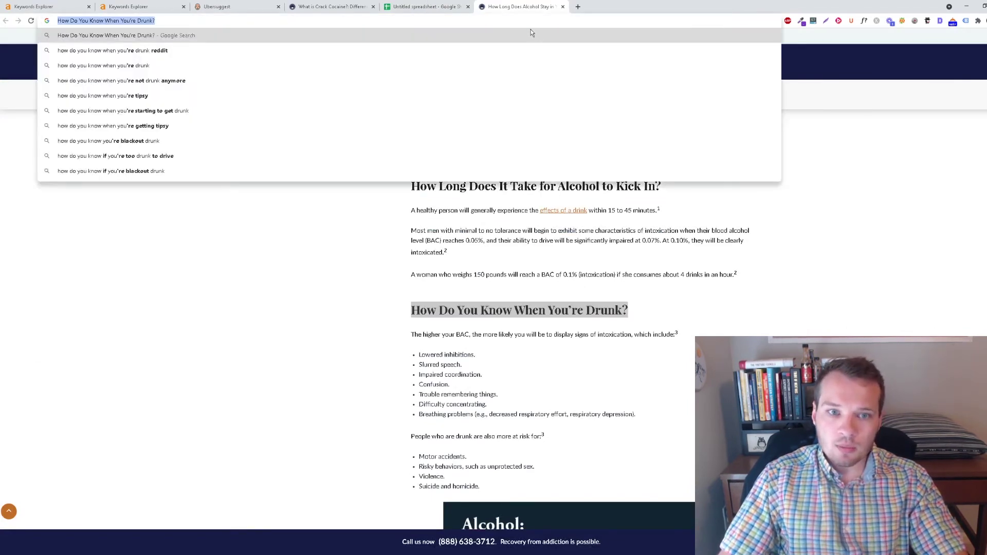
left_click(424, 6)
type(",")
key("ctrl+v")
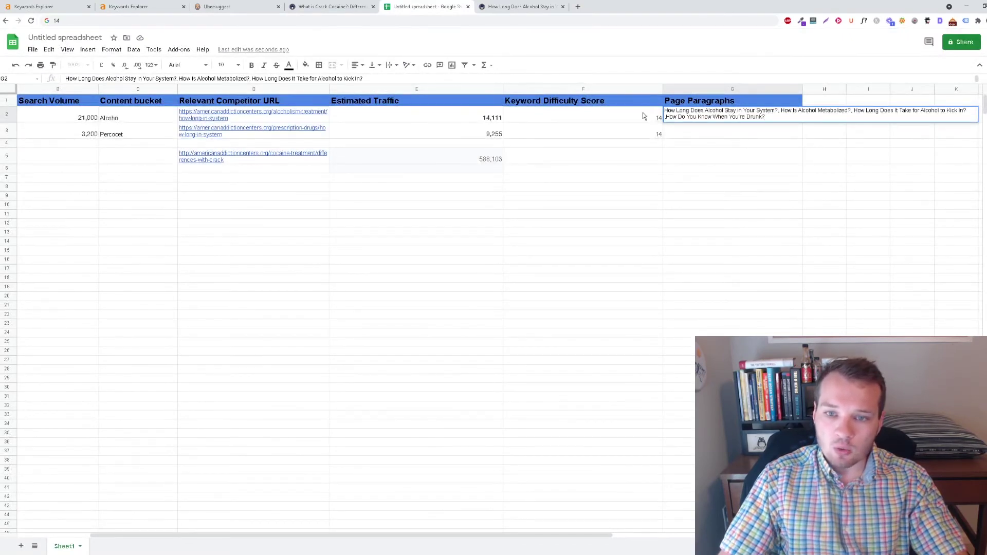
Append the article heading "How Long Does It Take to Get a Drink Out of Your System?" to the Page Paragraphs cell G2
left_click(502, 6)
scroll(459, 322, "down", 15)
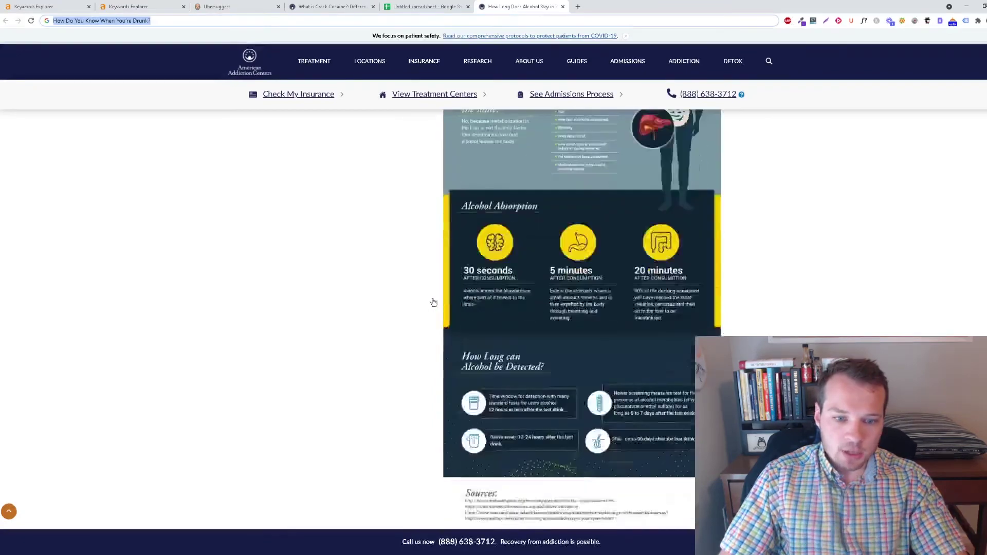
triple_click(505, 341)
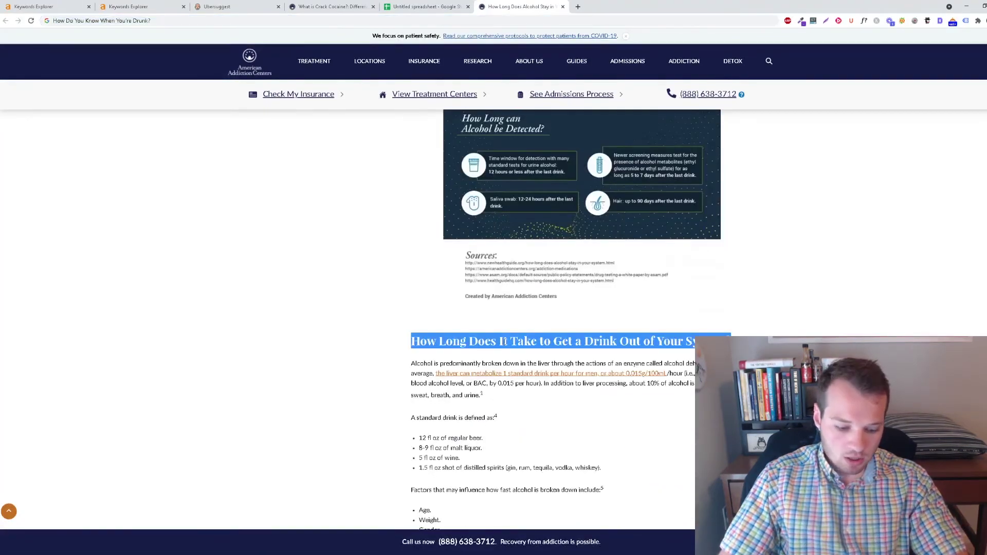
key("ctrl+c")
left_click(403, 6)
key("ctrl+v")
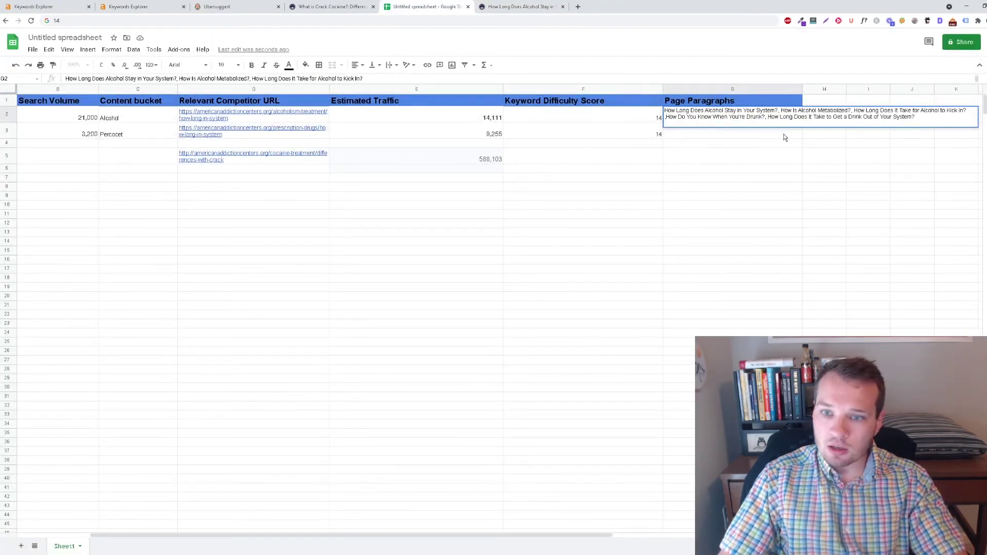
Append the article heading "Does Drinking Water or Coffee Help You Sober Up?" to the Page Paragraphs cell G2
left_click(520, 7)
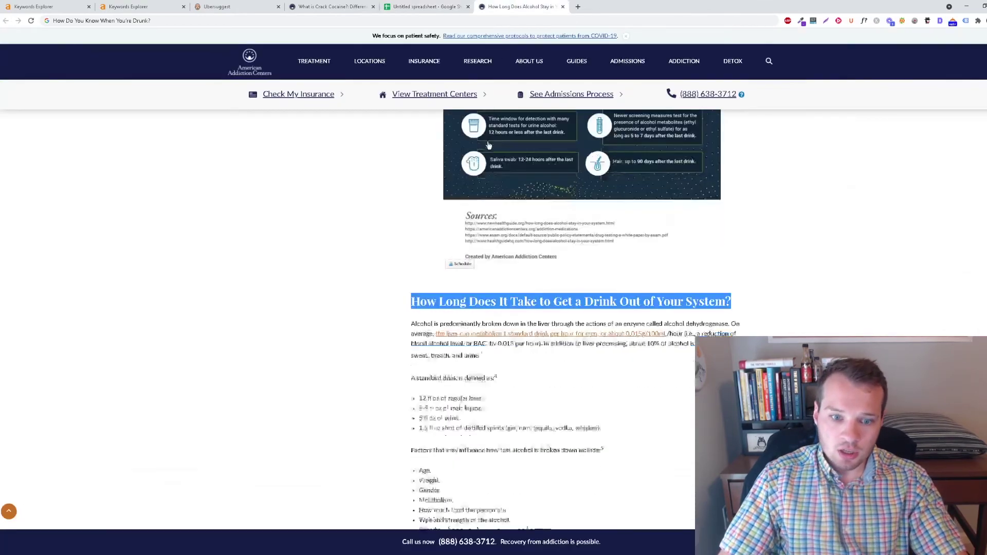
scroll(464, 221, "down", 10)
scroll(486, 256, "down", 2)
triple_click(507, 254)
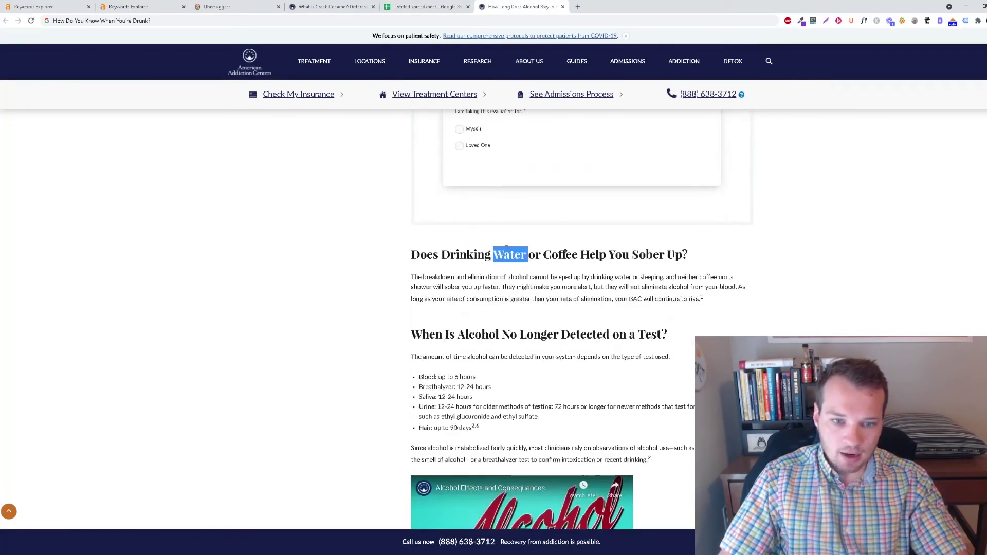
key("ctrl+c")
left_click(412, 5)
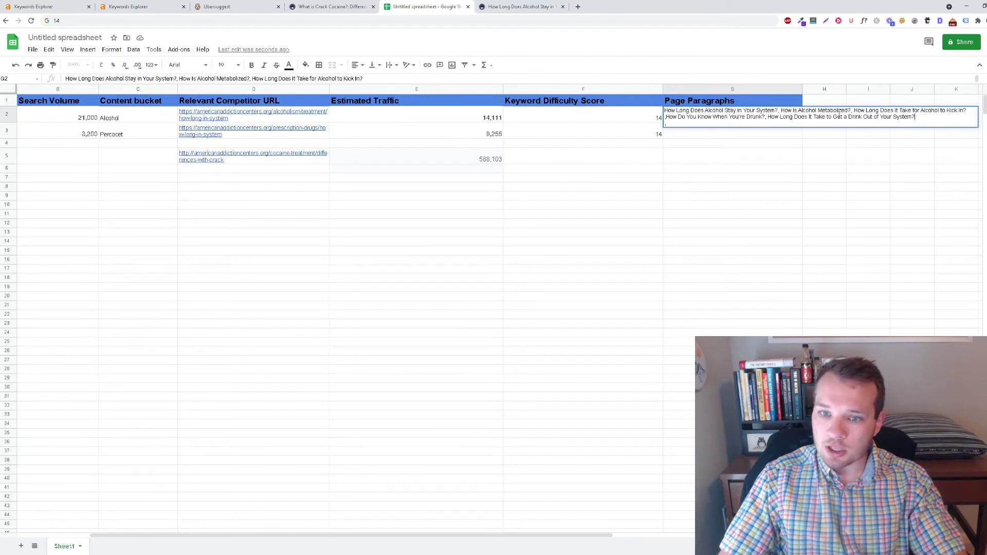
key("ctrl+v")
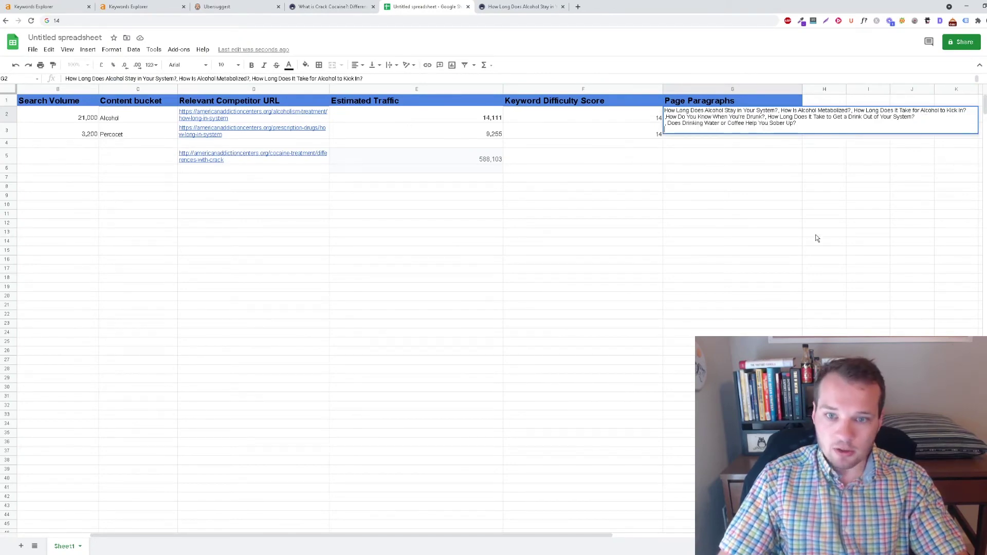
Append the article heading "When Is Alcohol No Longer Detected on a Test?" after a comma in cell G2
left_click(505, 6)
triple_click(474, 255)
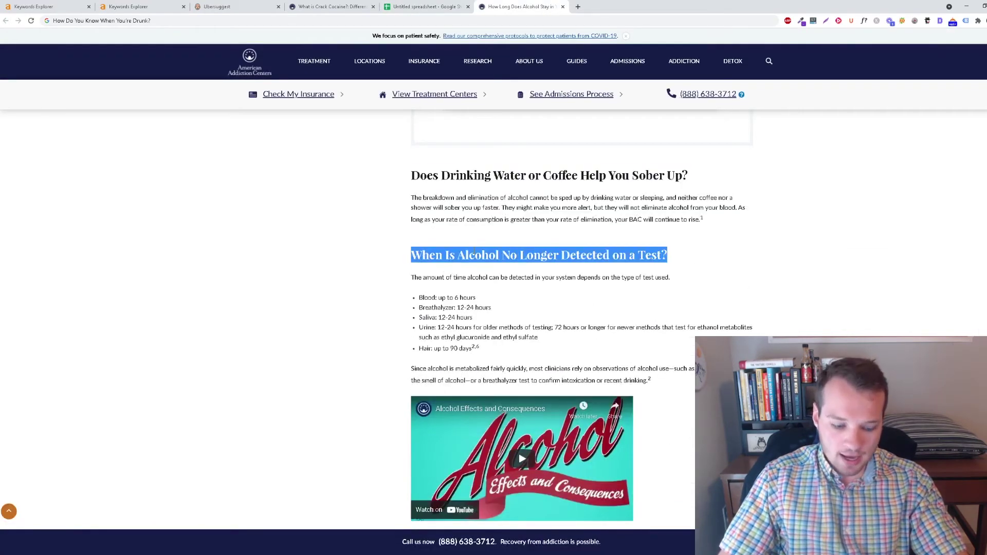
left_click(429, 7)
type(",")
key("ctrl+v")
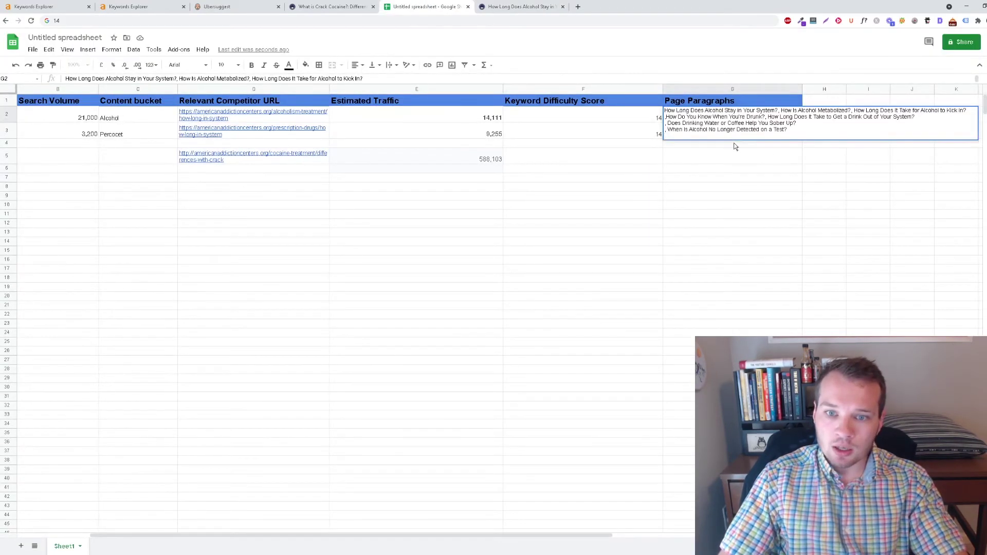
Dismiss the help pop-up on the article and append its heading "How Much Alcohol Will Kill You?" to cell G2
left_click(539, 5)
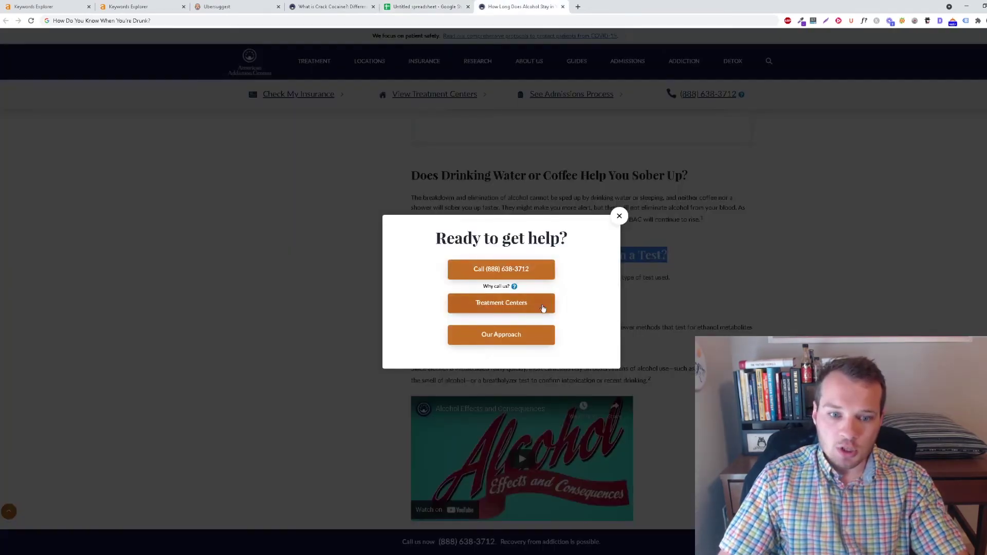
left_click(618, 216)
scroll(483, 316, "down", 2)
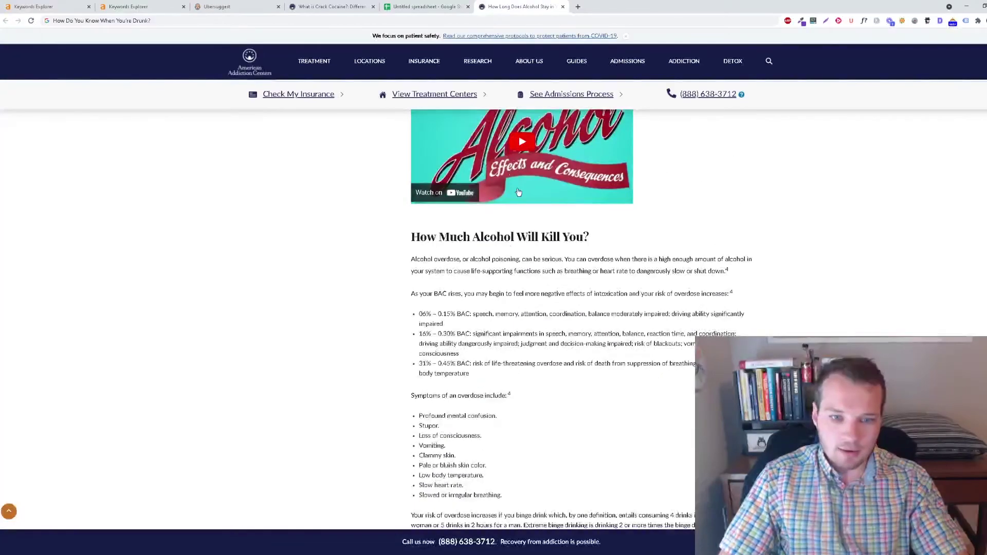
triple_click(512, 237)
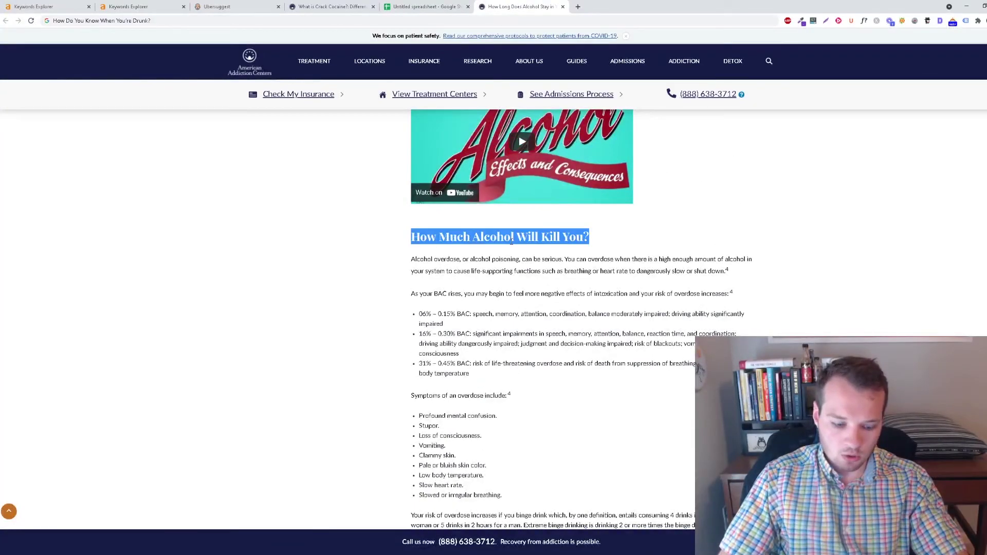
left_click(437, 6)
key("ctrl+v")
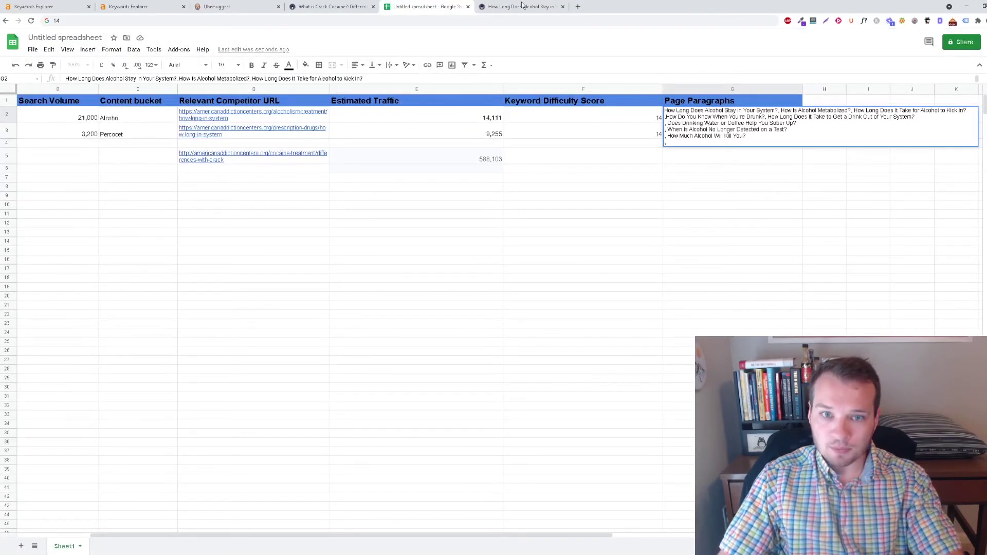
Finish cell G2 with the article headings "Risks of Alcohol Abuse" and "Find Drug and Alcohol Detox Treatment Centers Near You"
key("ctrl+v")
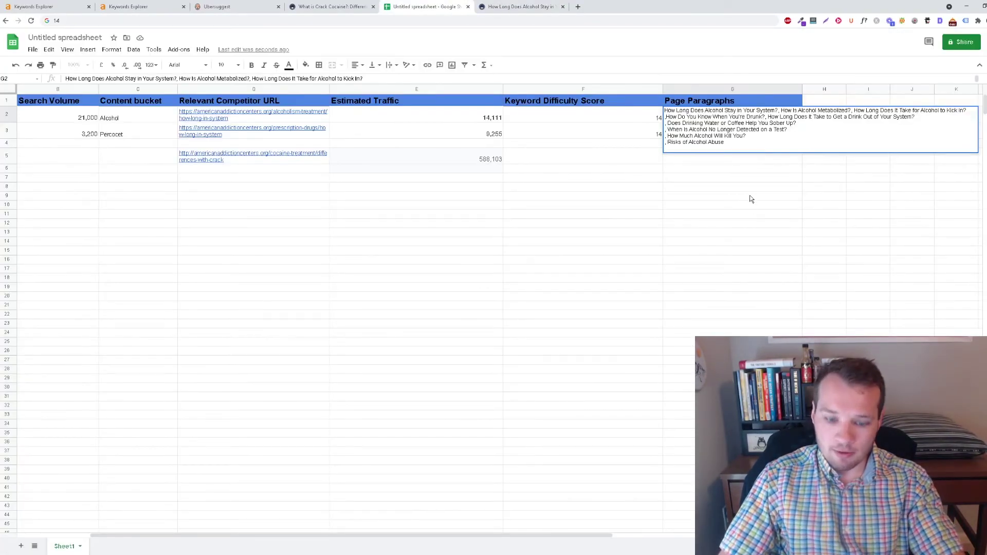
left_click(533, 6)
scroll(465, 296, "down", 3)
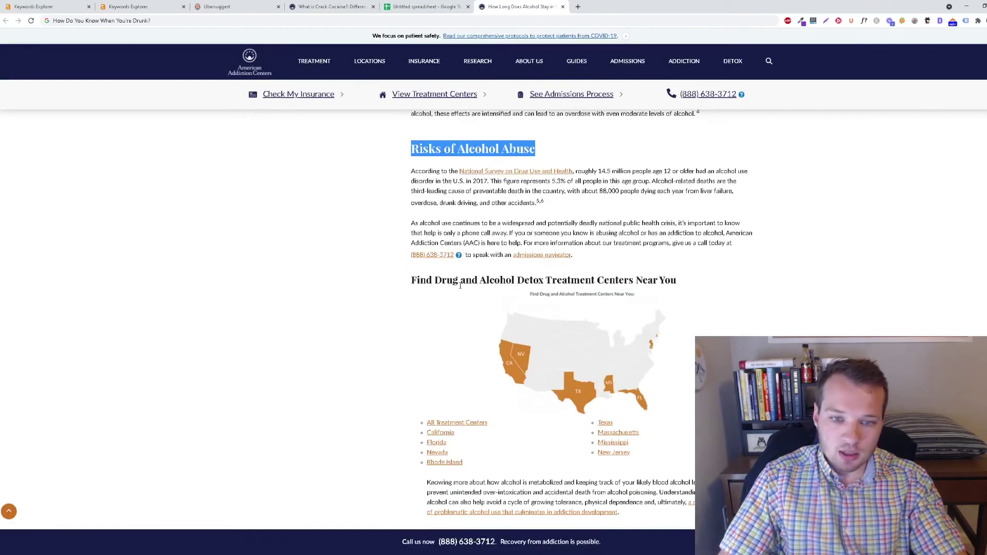
triple_click(460, 284)
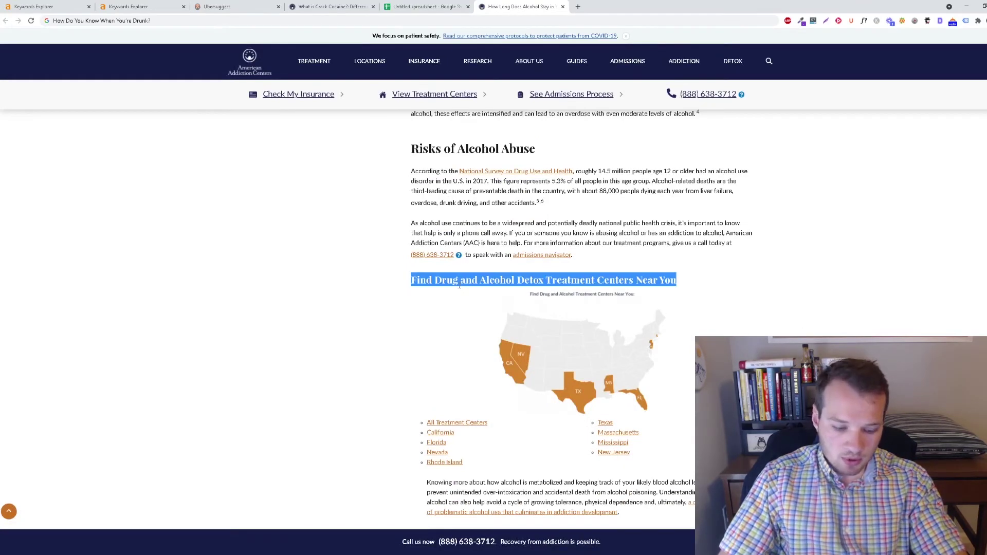
left_click(420, 4)
key("ctrl+v")
left_click(545, 6)
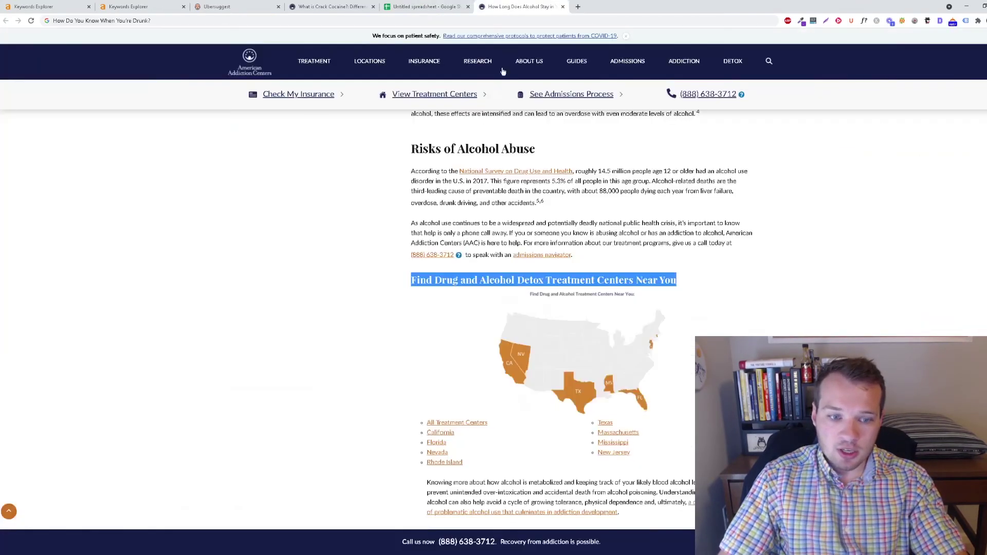
scroll(485, 285, "down", 10)
scroll(339, 372, "up", 15)
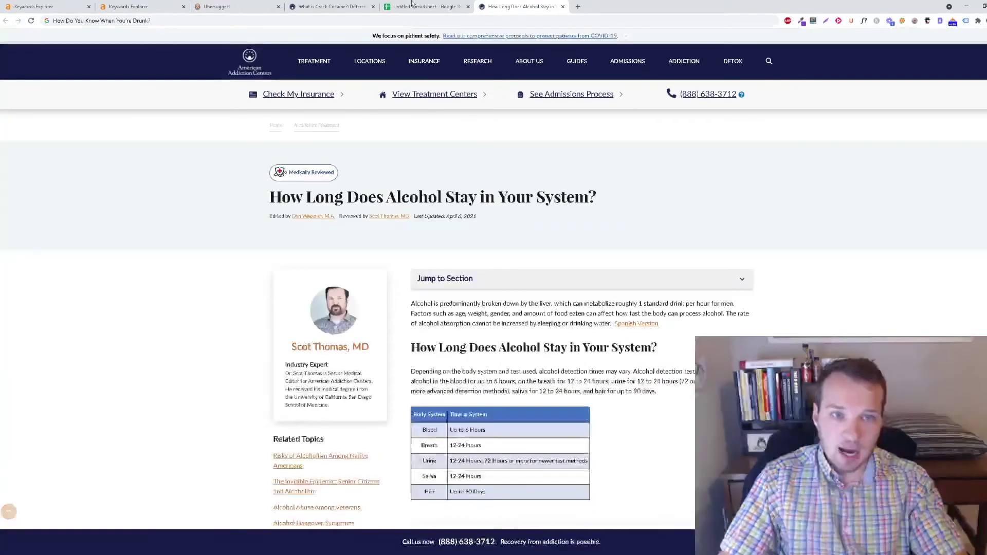
left_click(419, 6)
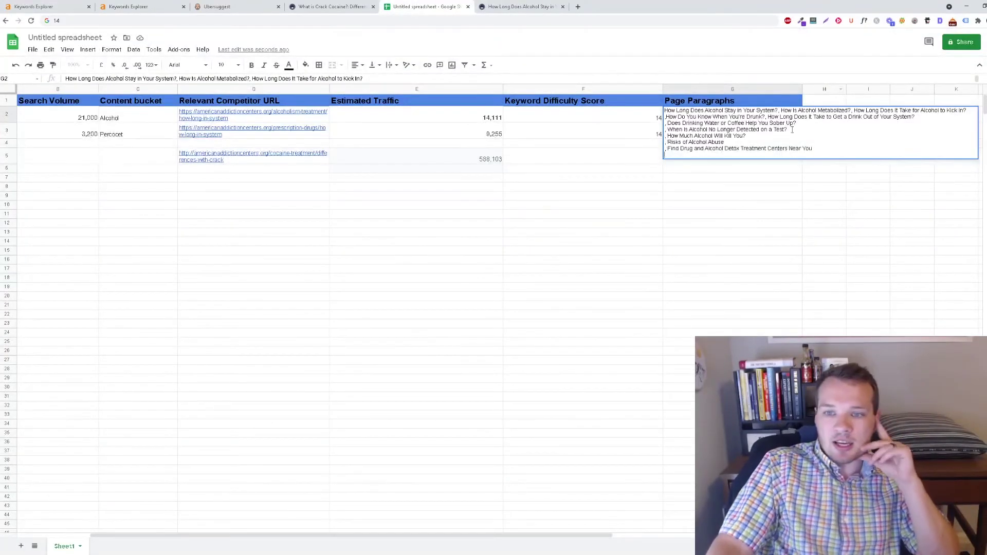
left_click_drag(747, 260, 750, 295)
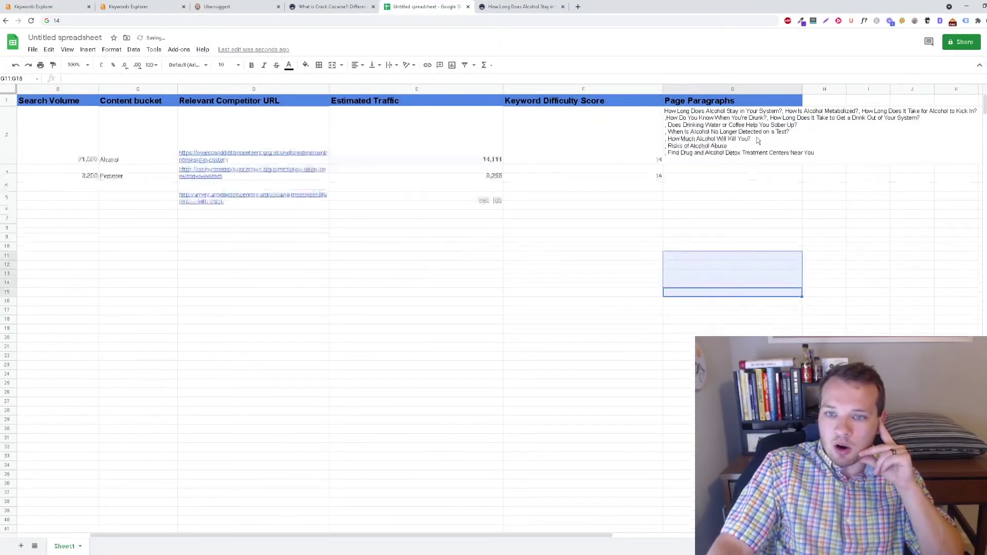
Wrap the text in the Page Paragraphs cell G2 and widen column G
left_click(732, 135)
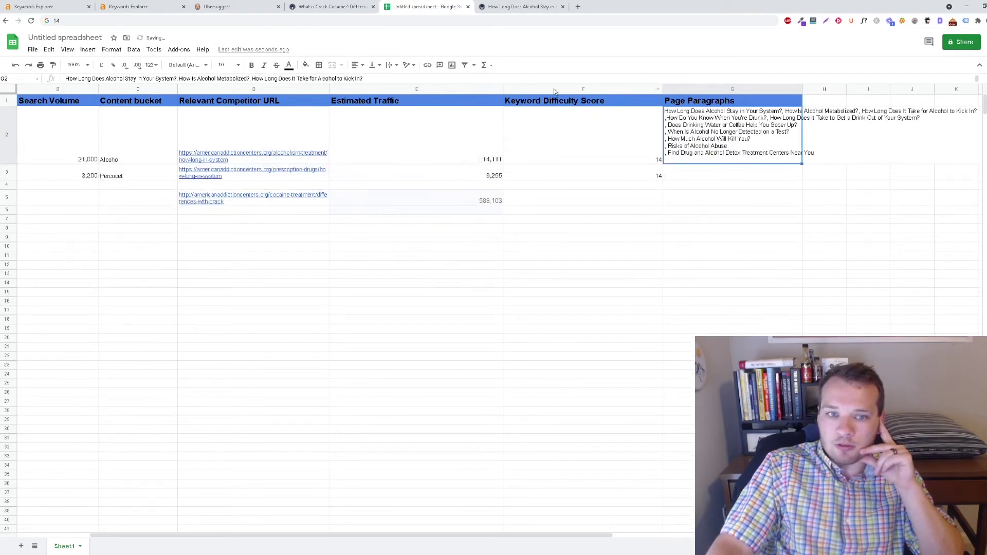
left_click(394, 66)
left_click(401, 79)
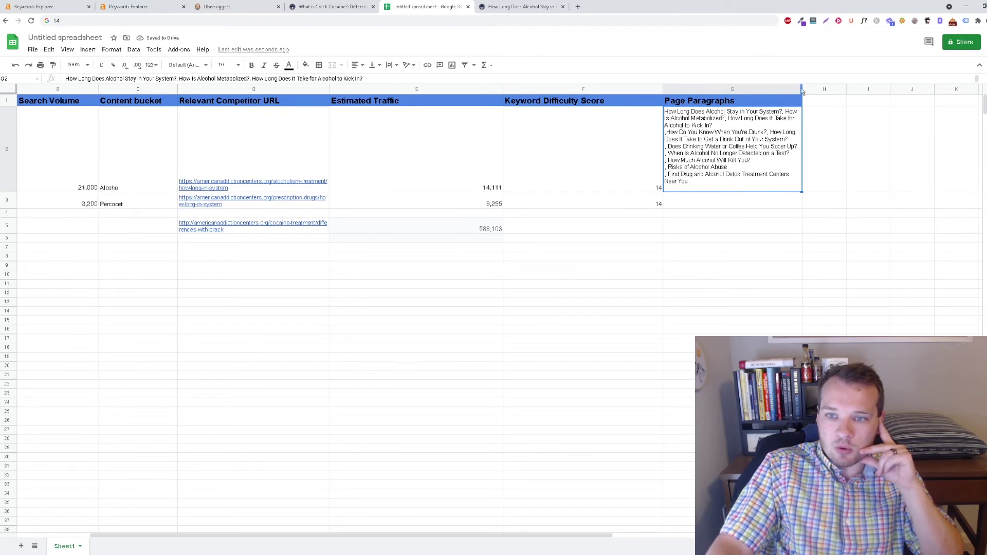
left_click_drag(802, 90, 863, 90)
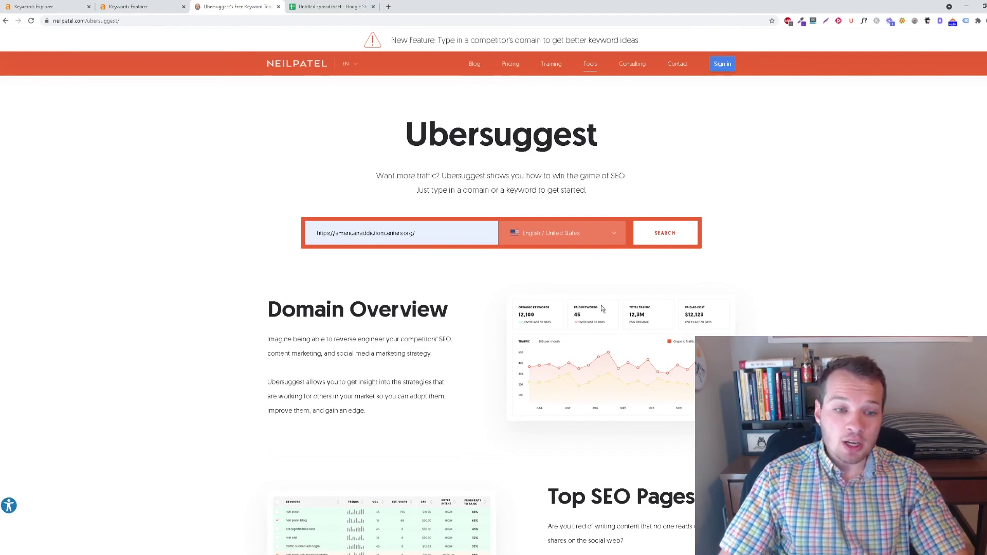
left_click_drag(467, 230, 329, 246)
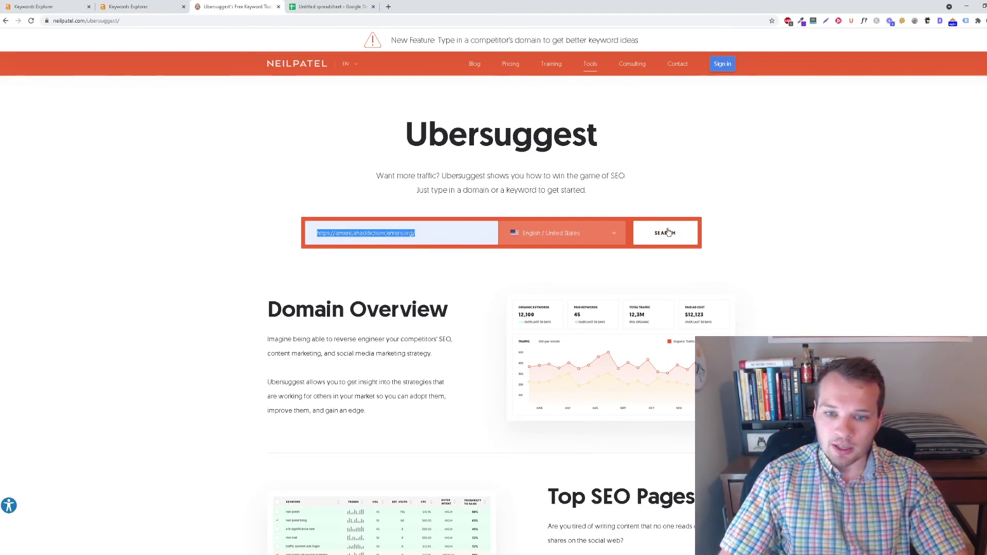
left_click(574, 240)
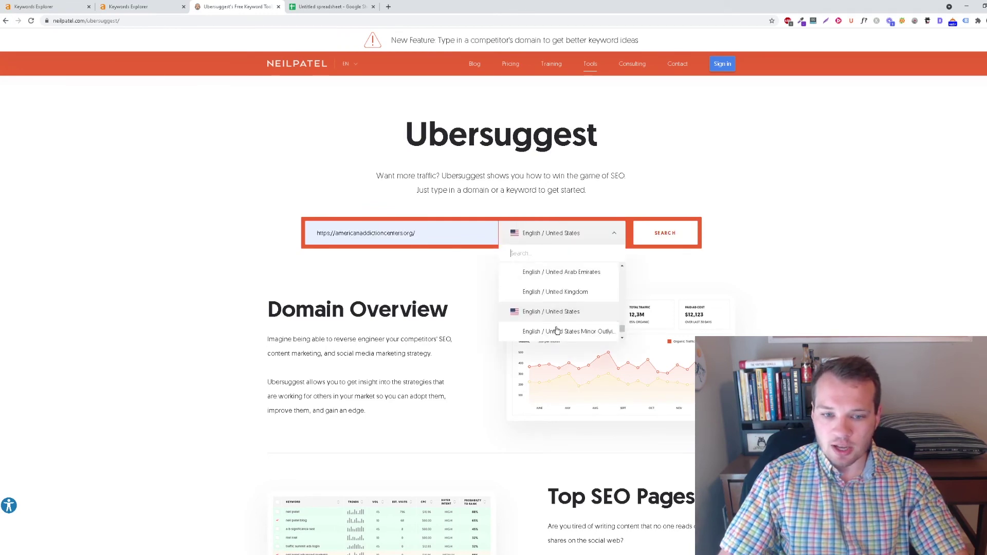
left_click(668, 234)
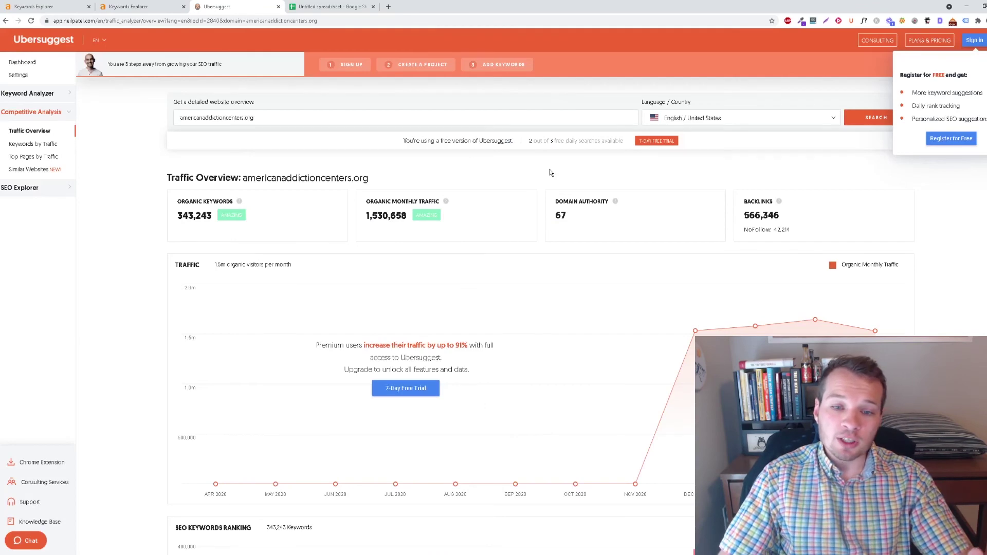
Review the domain's traffic overview, keyword rankings and top SEO pages, and open the full list of pages driving its traffic
scroll(438, 91, "down", 1)
scroll(539, 178, "down", 5)
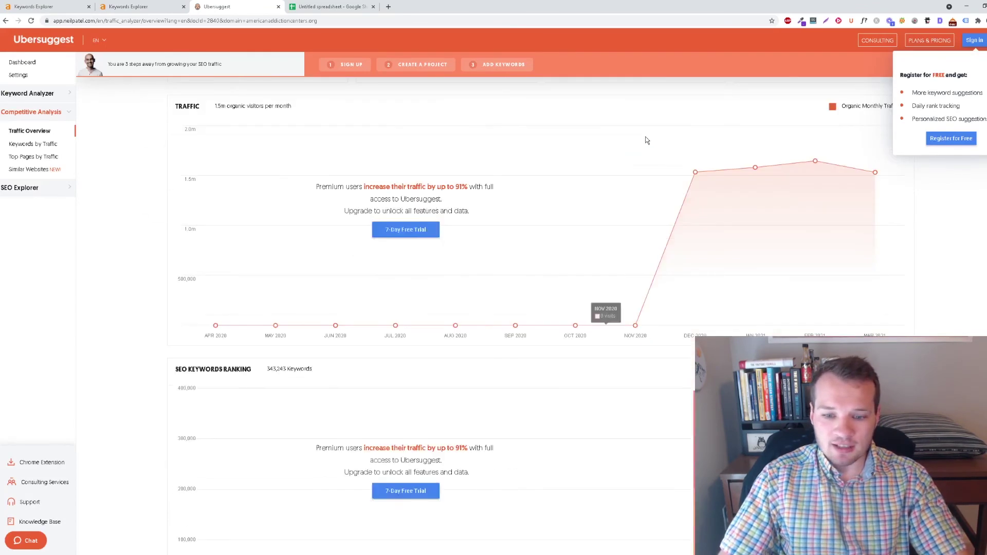
scroll(540, 179, "down", 5)
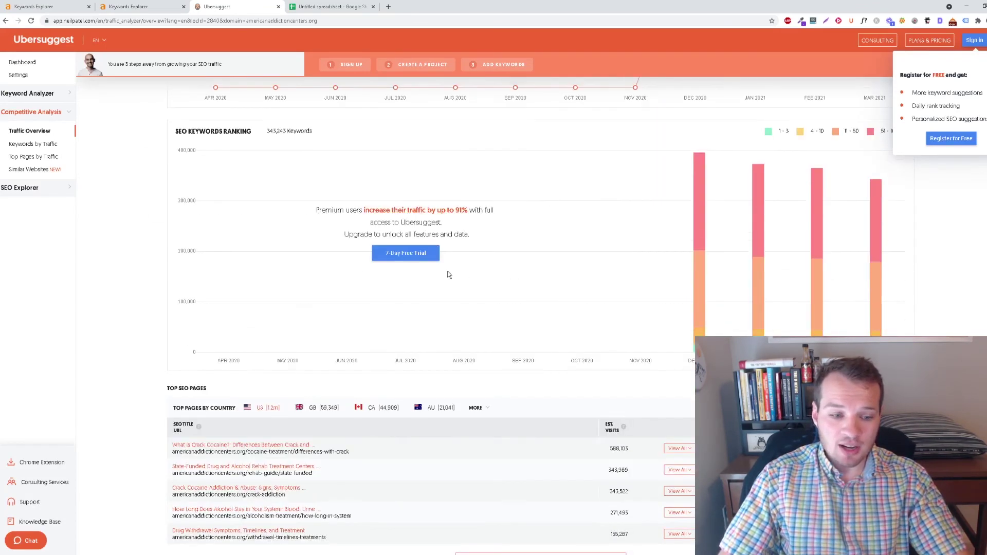
scroll(345, 342, "down", 3)
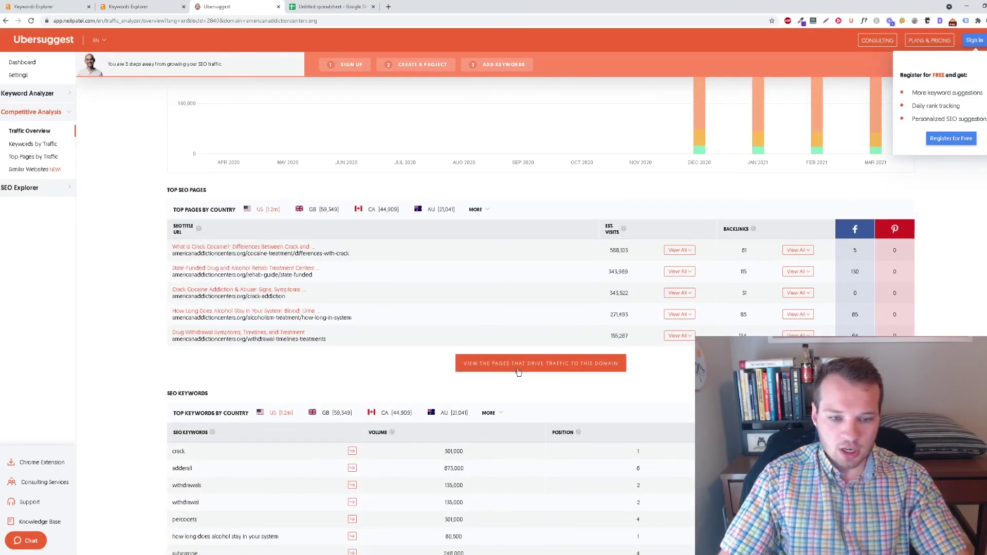
left_click(532, 365)
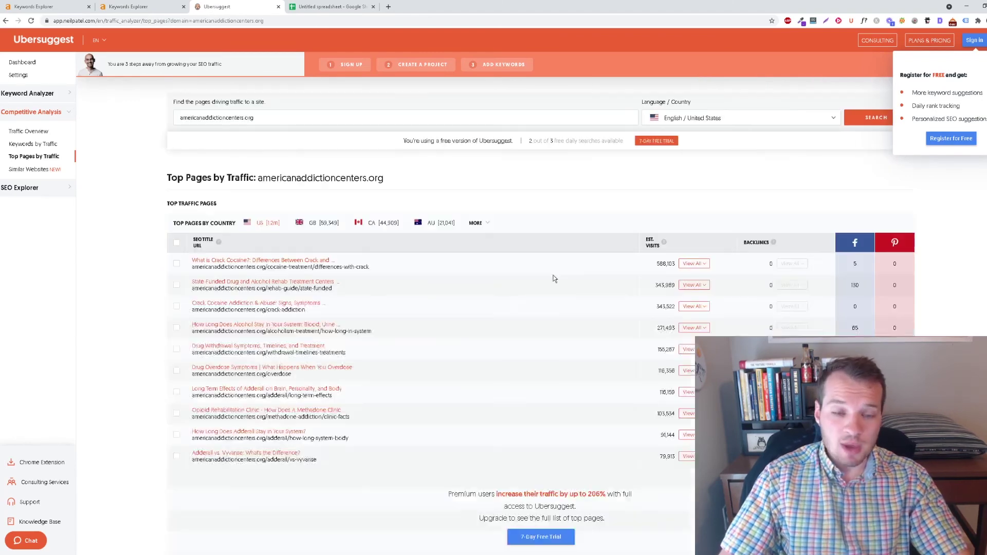
Copy the URL of the "What is Crack Cocaine?" page from the top traffic pages into the Relevant Competitor URL cell D5
scroll(507, 170, "down", 2)
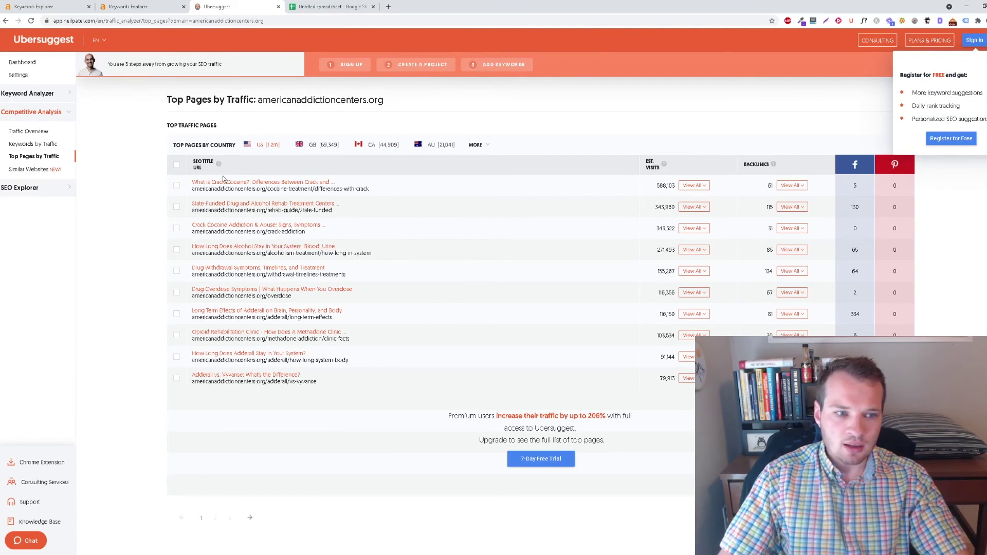
scroll(375, 308, "up", 2)
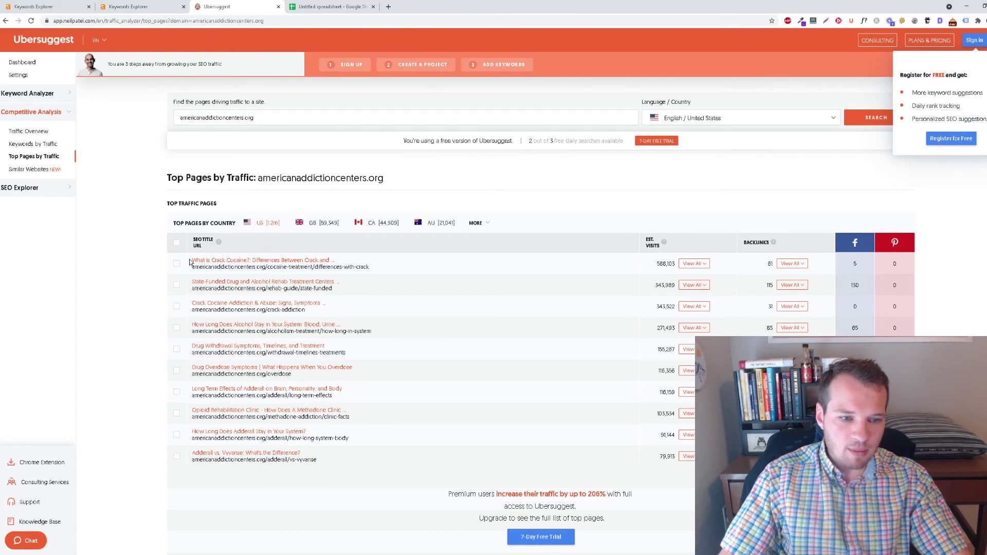
left_click_drag(190, 262, 249, 257)
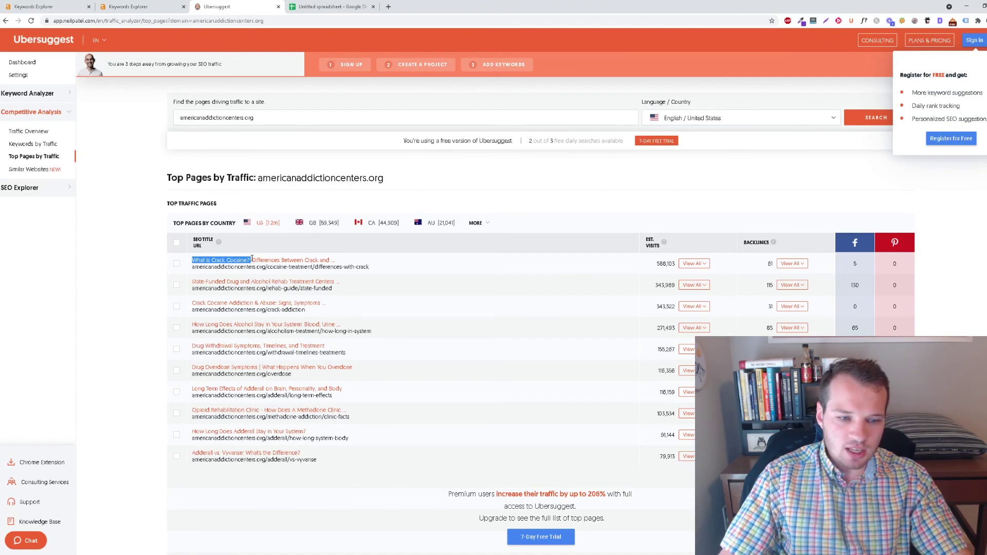
left_click_drag(252, 259, 265, 260)
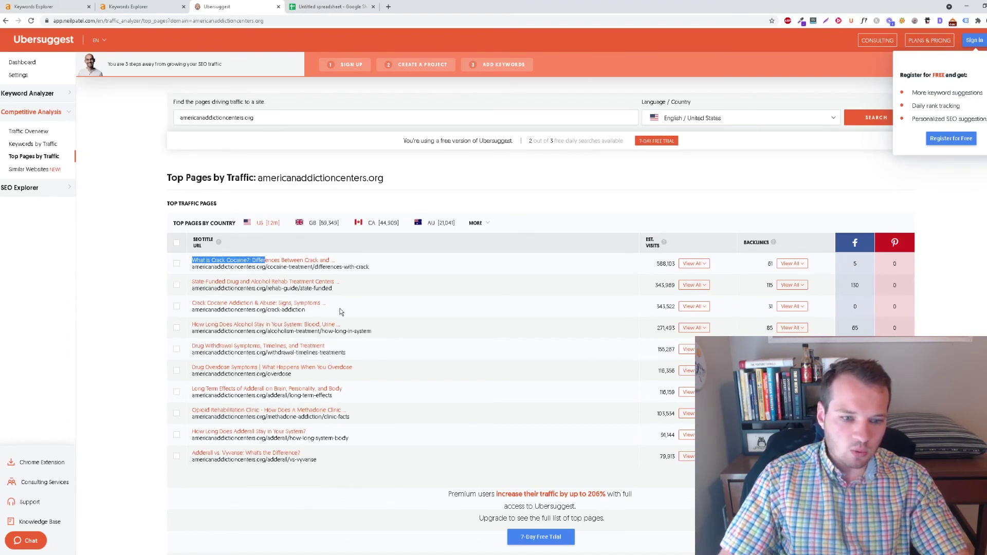
left_click(330, 6)
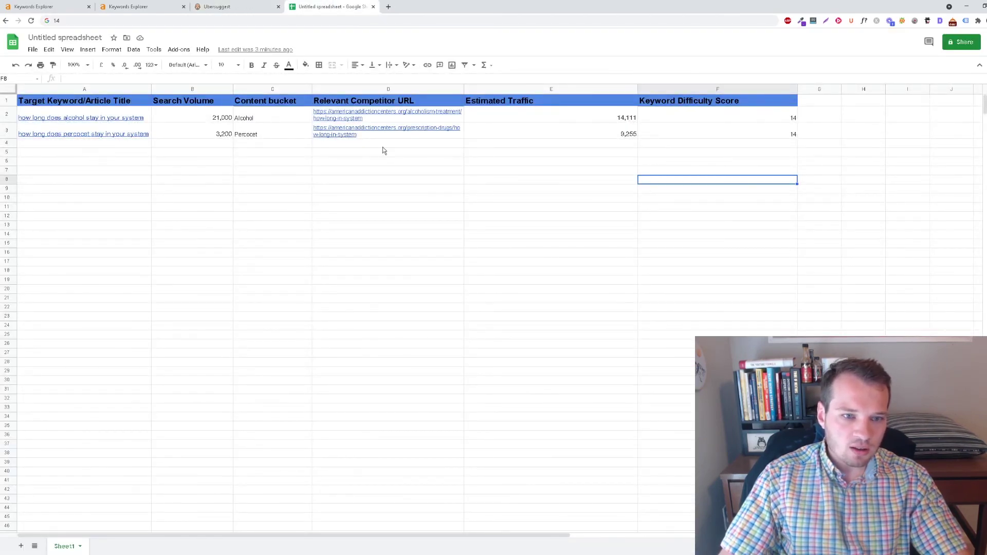
left_click(355, 153)
key("ctrl+v")
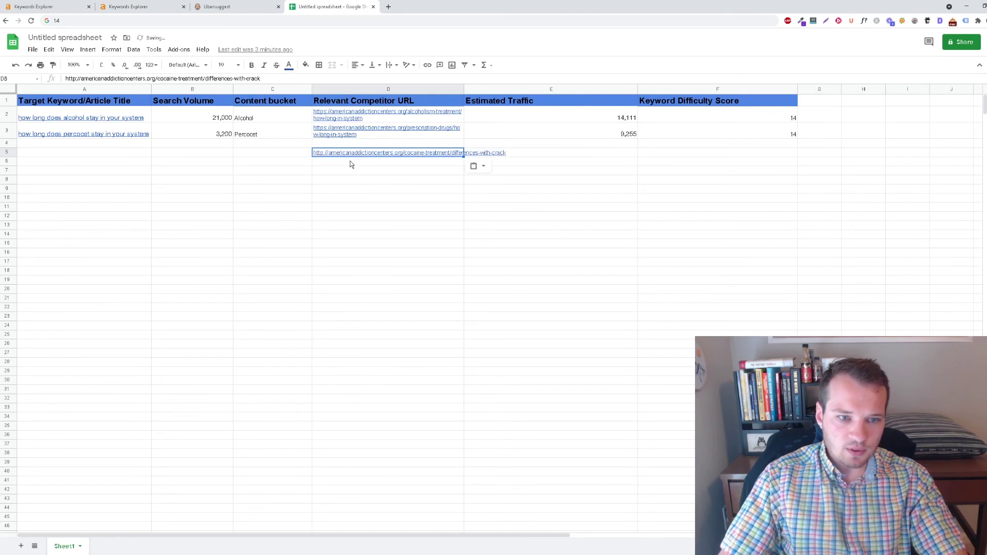
Copy the crack cocaine page's estimated visits, 588,103, from Ubersuggest into the Estimated Traffic cell E5
key("ctrl+shift+Tab")
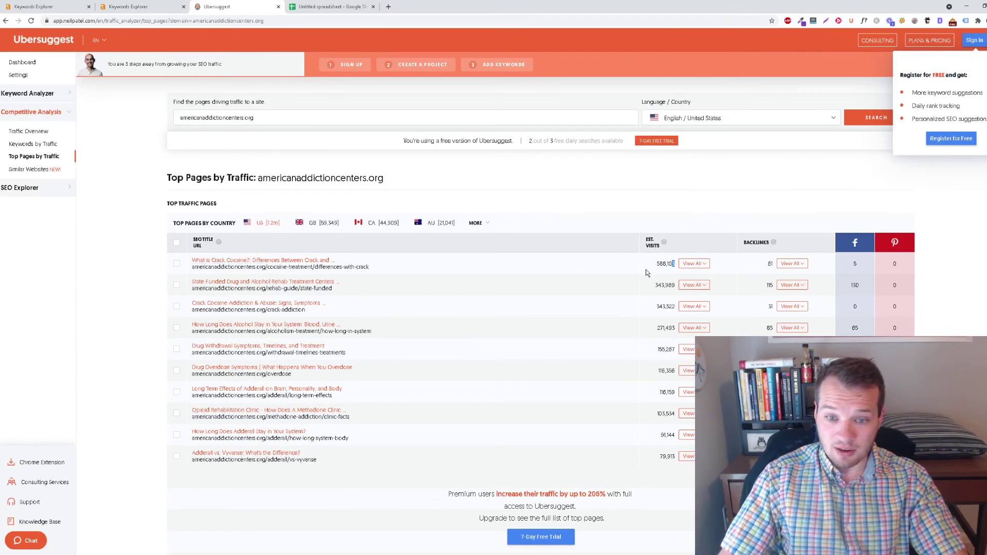
left_click_drag(671, 264, 652, 262)
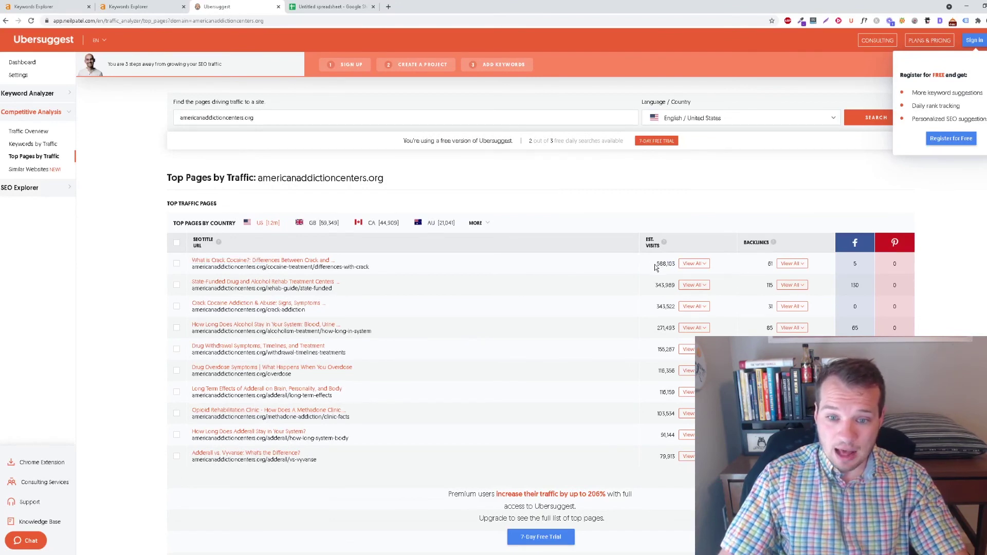
left_click_drag(675, 263, 659, 264)
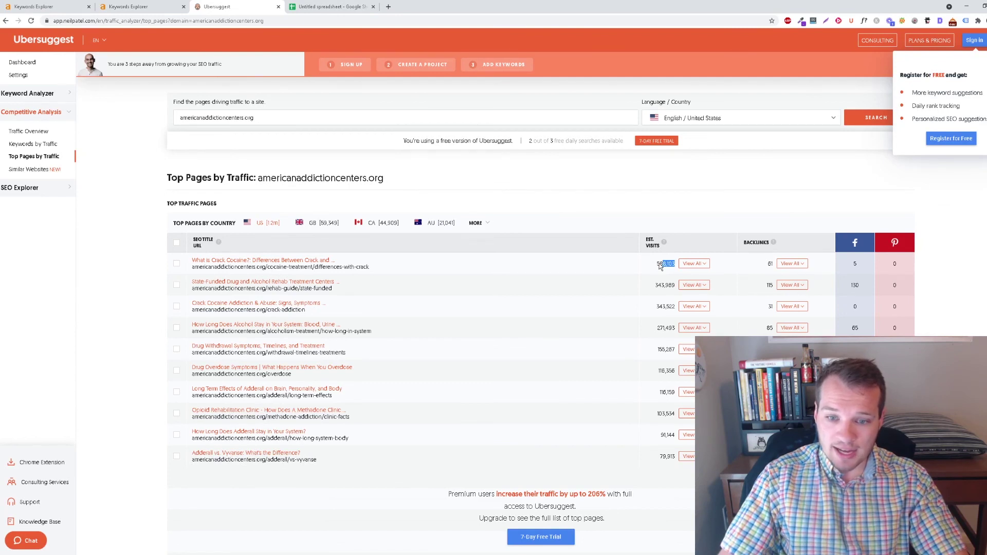
double_click(659, 265)
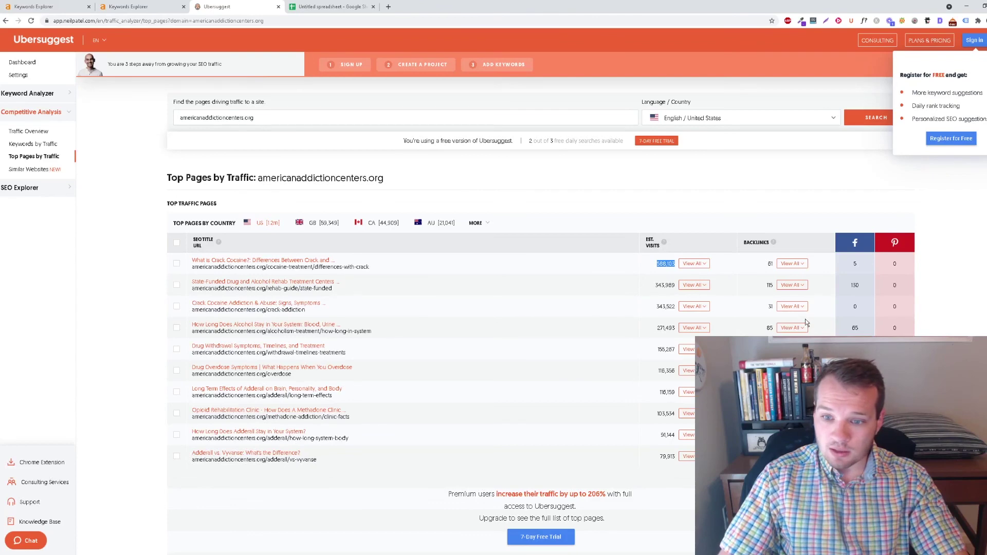
left_click(331, 6)
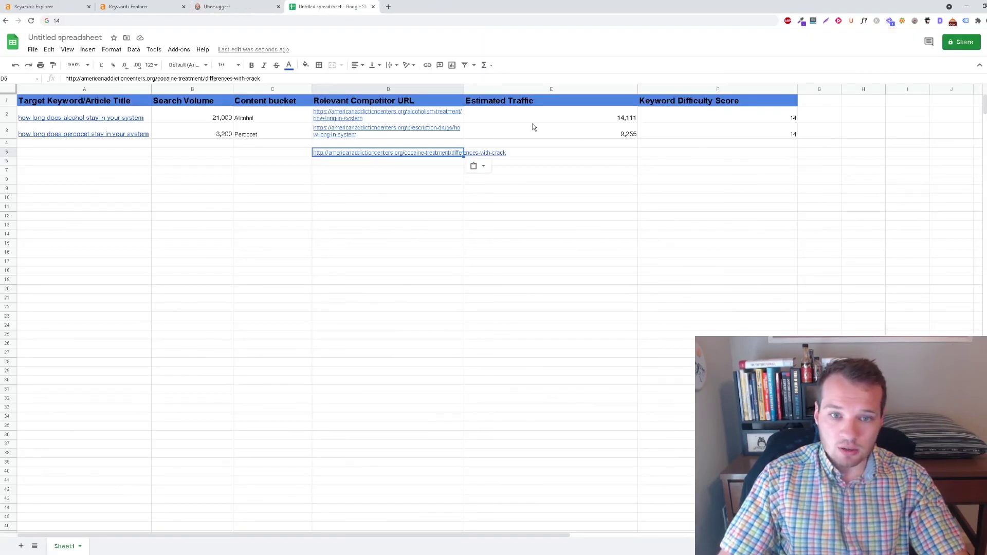
left_click(580, 154)
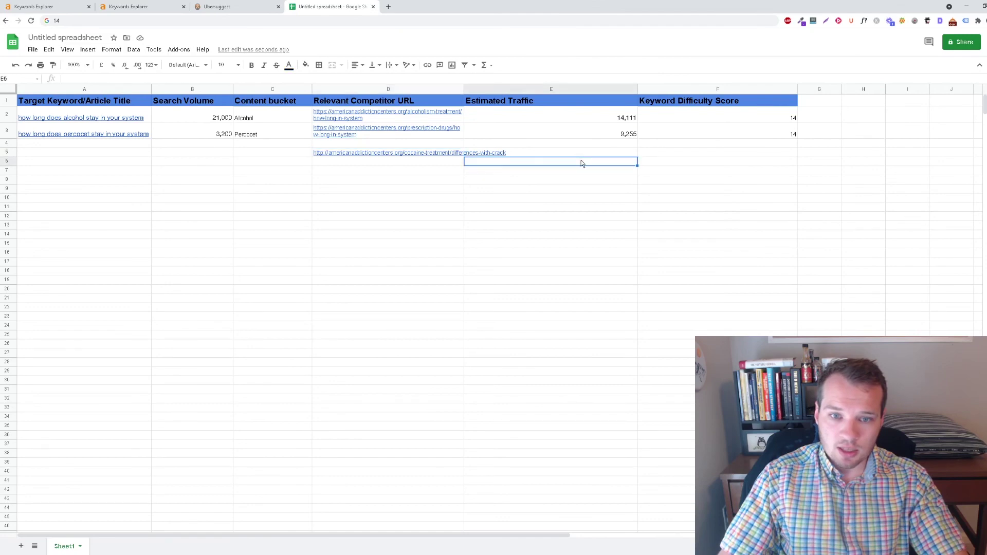
type("588103")
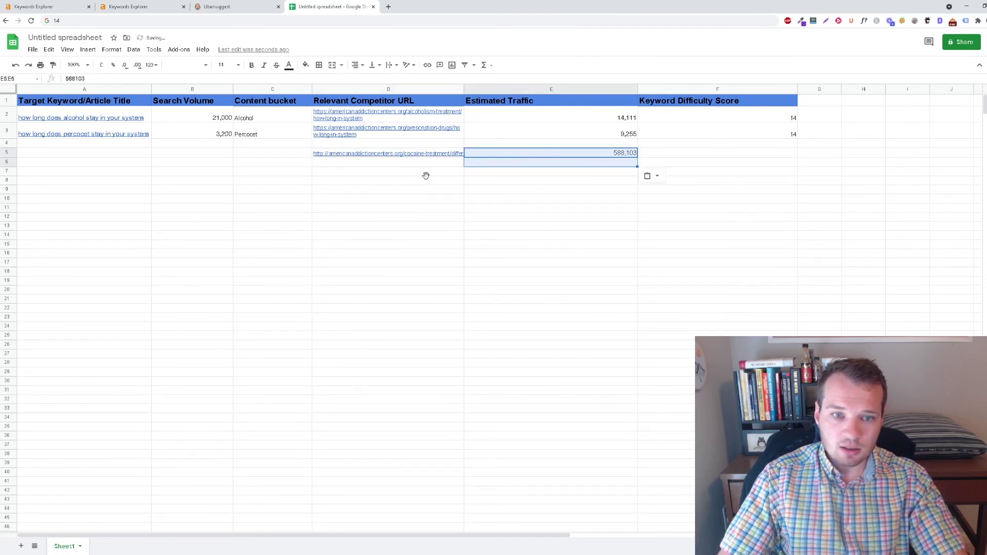